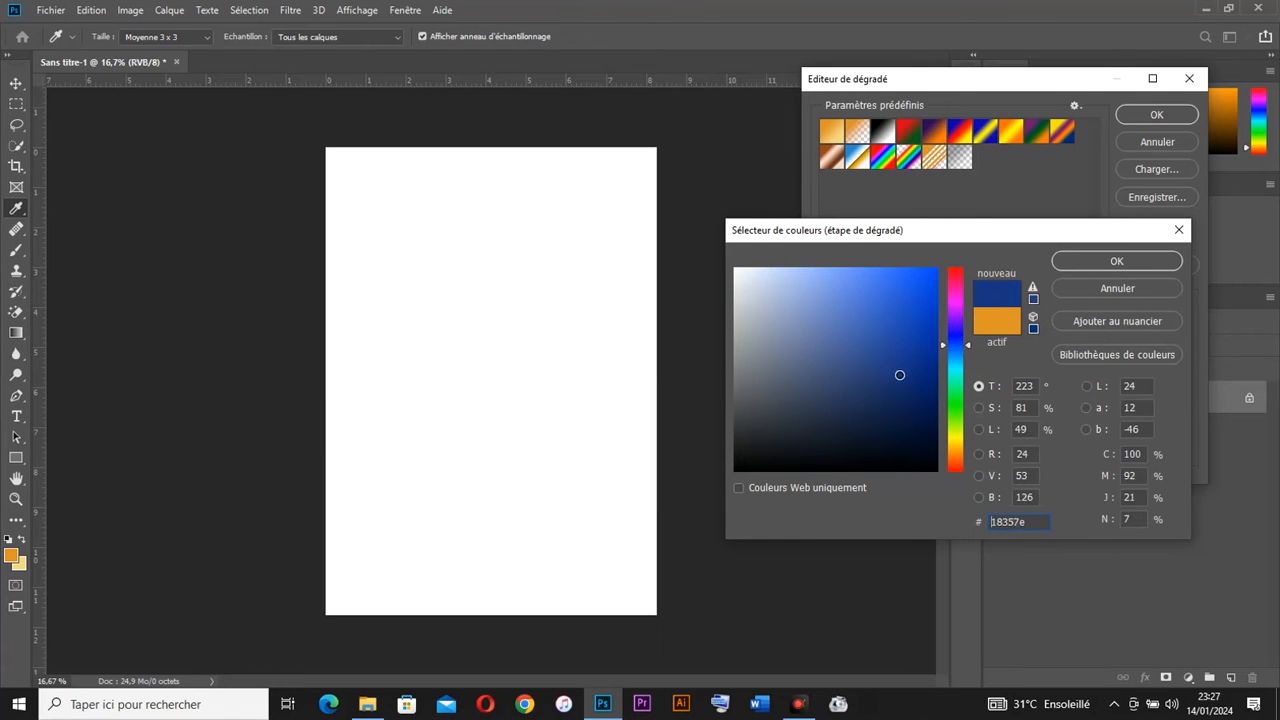
Step: Set the gradient from navy (102864) on the left stop to deep red (ac0d24) on the right
click(1081, 266)
click(1183, 373)
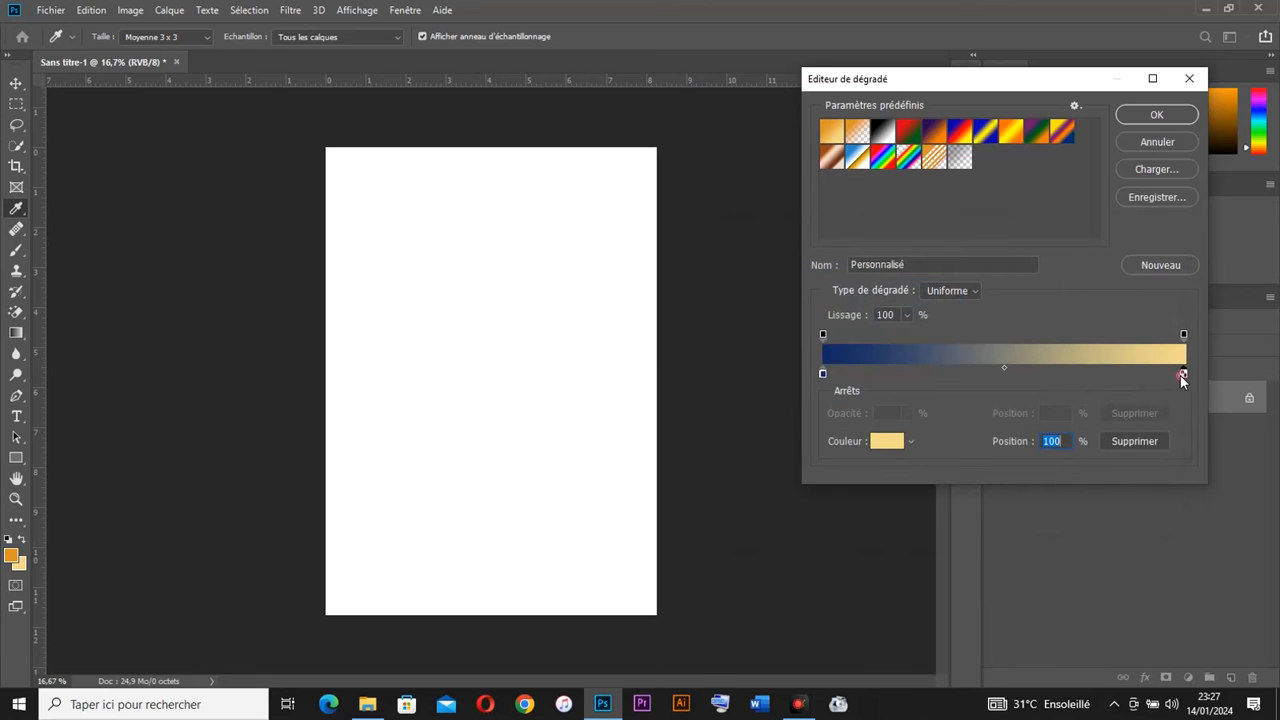
click(890, 445)
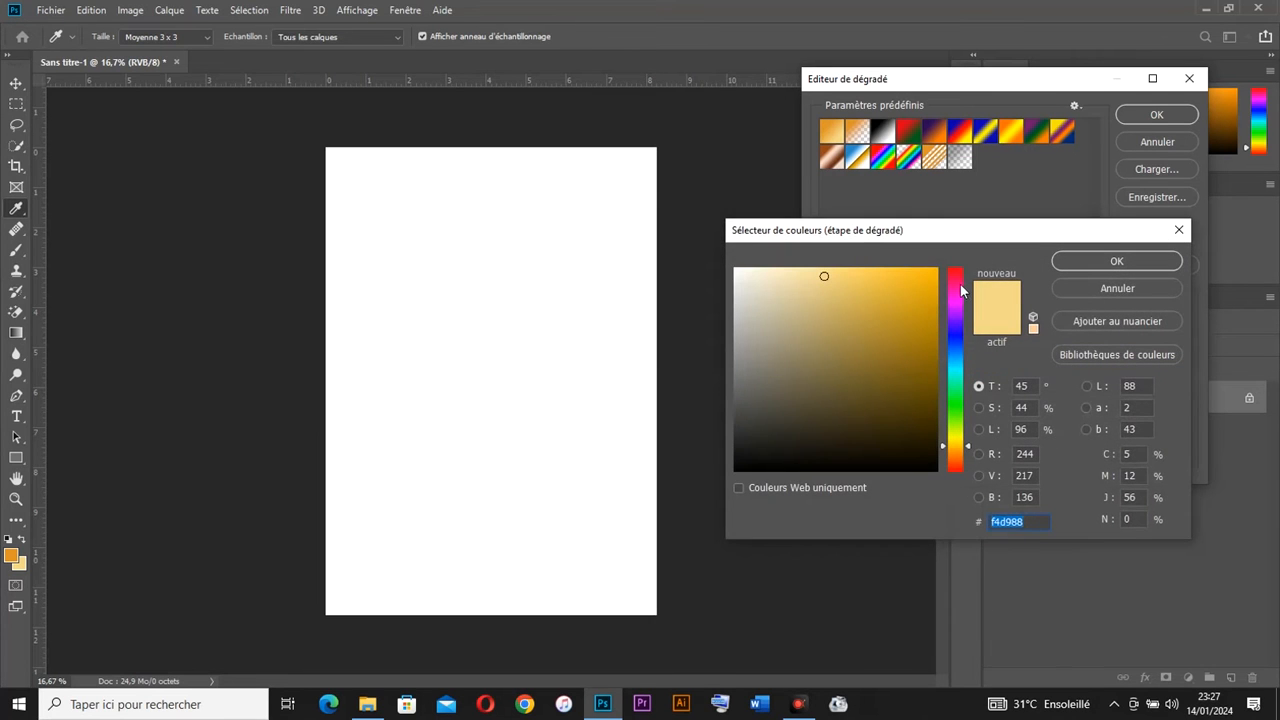
drag(955, 287, 918, 320)
mouse_move(956, 281)
mouse_down()
mouse_move(909, 306)
mouse_move(921, 331)
mouse_up()
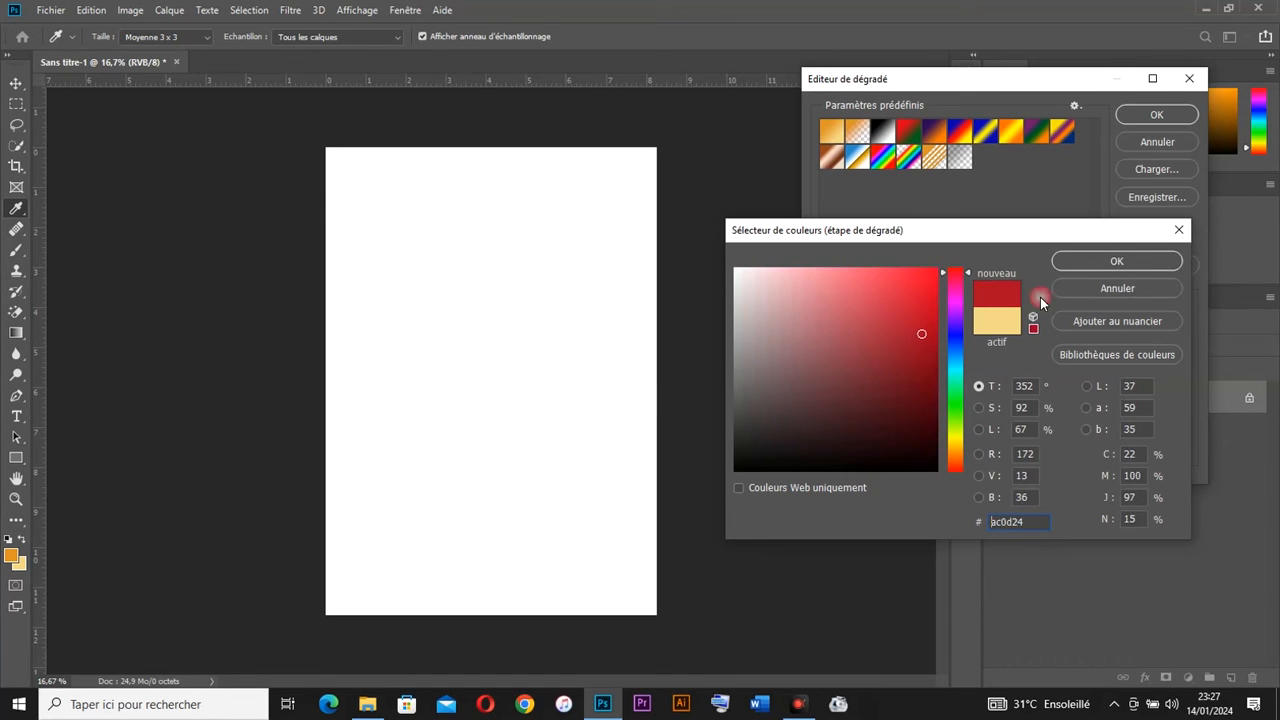
click(1134, 260)
click(1155, 116)
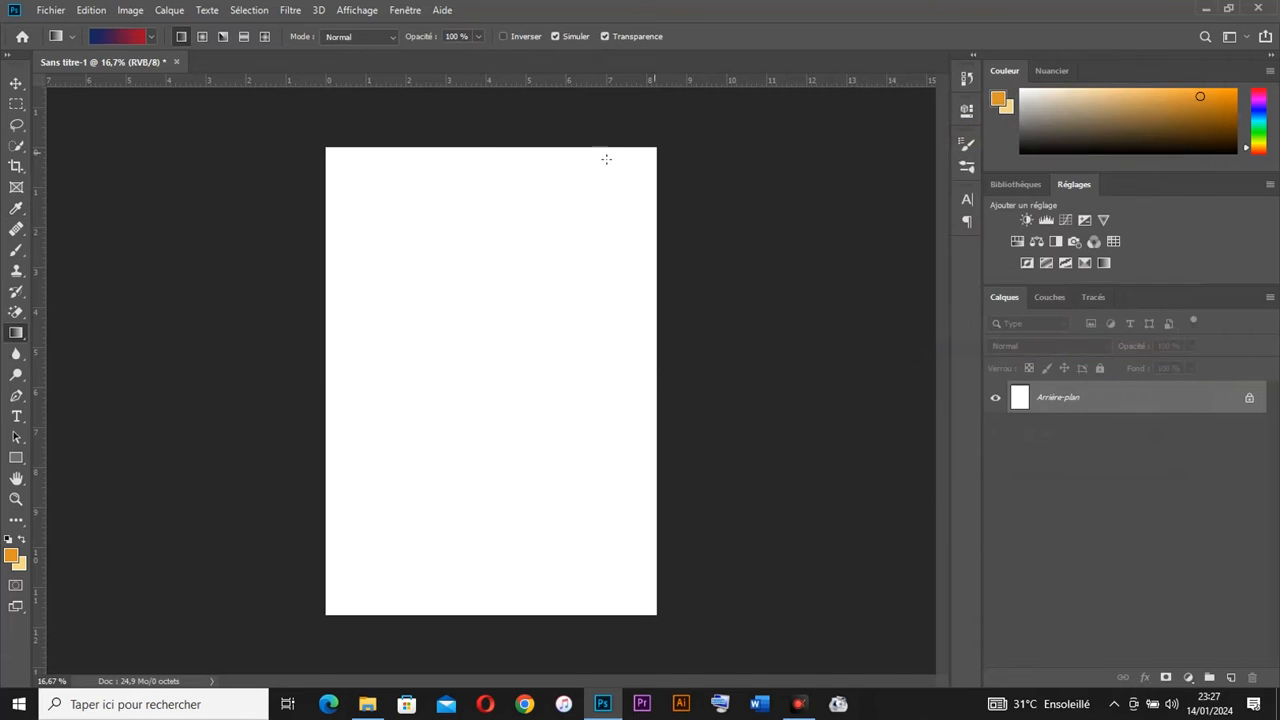
Step: Fill the canvas top to bottom with the navy-to-red gradient, then select IMG_7279 in the resources folder
drag(483, 299, 481, 628)
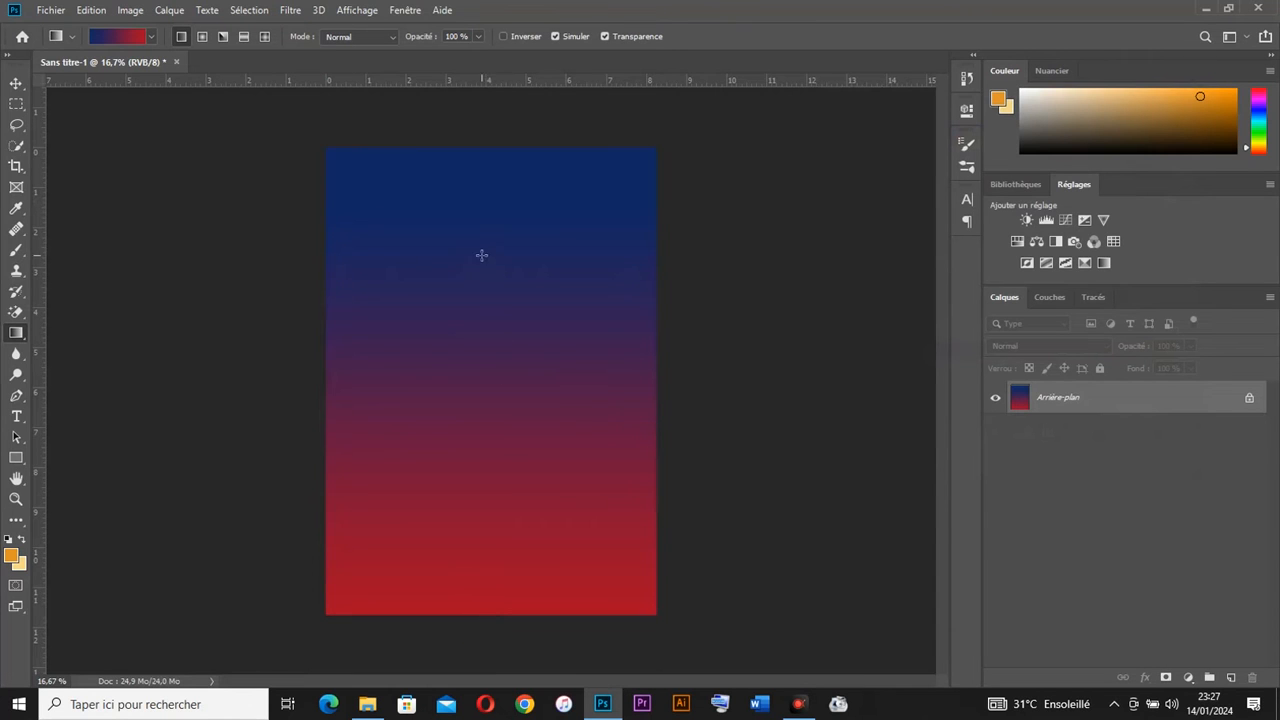
drag(490, 345, 498, 677)
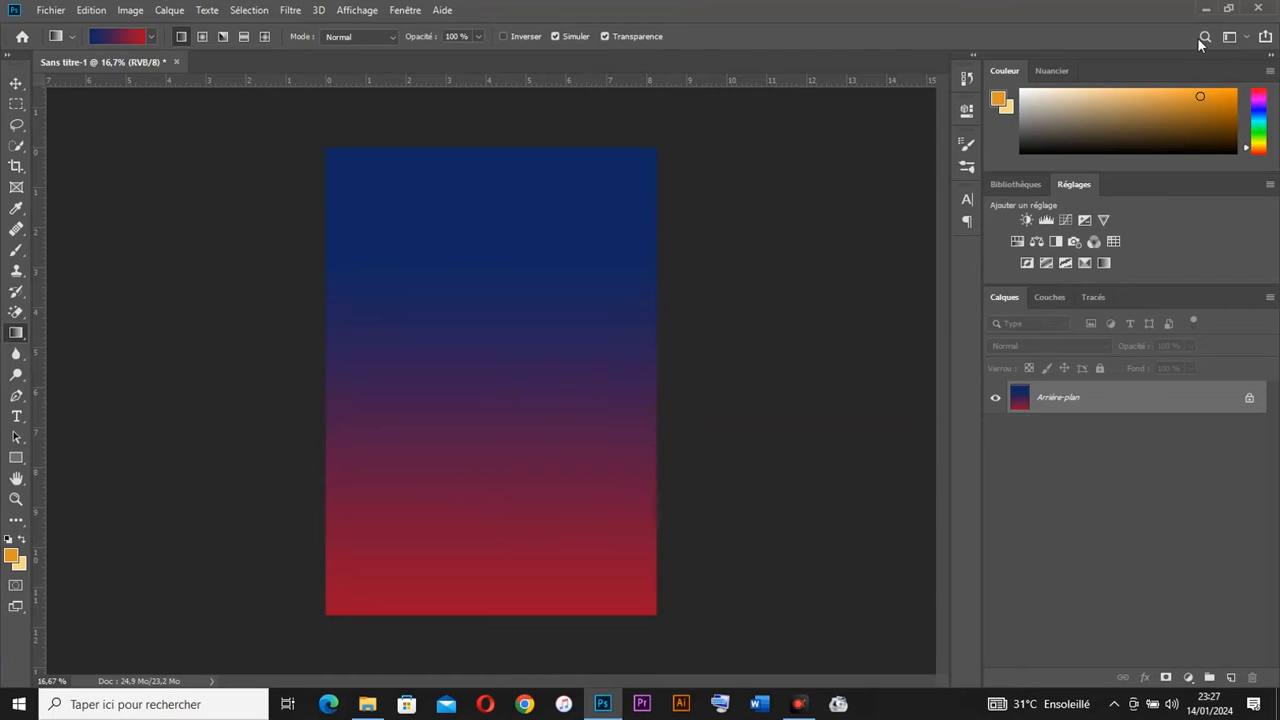
click(1206, 10)
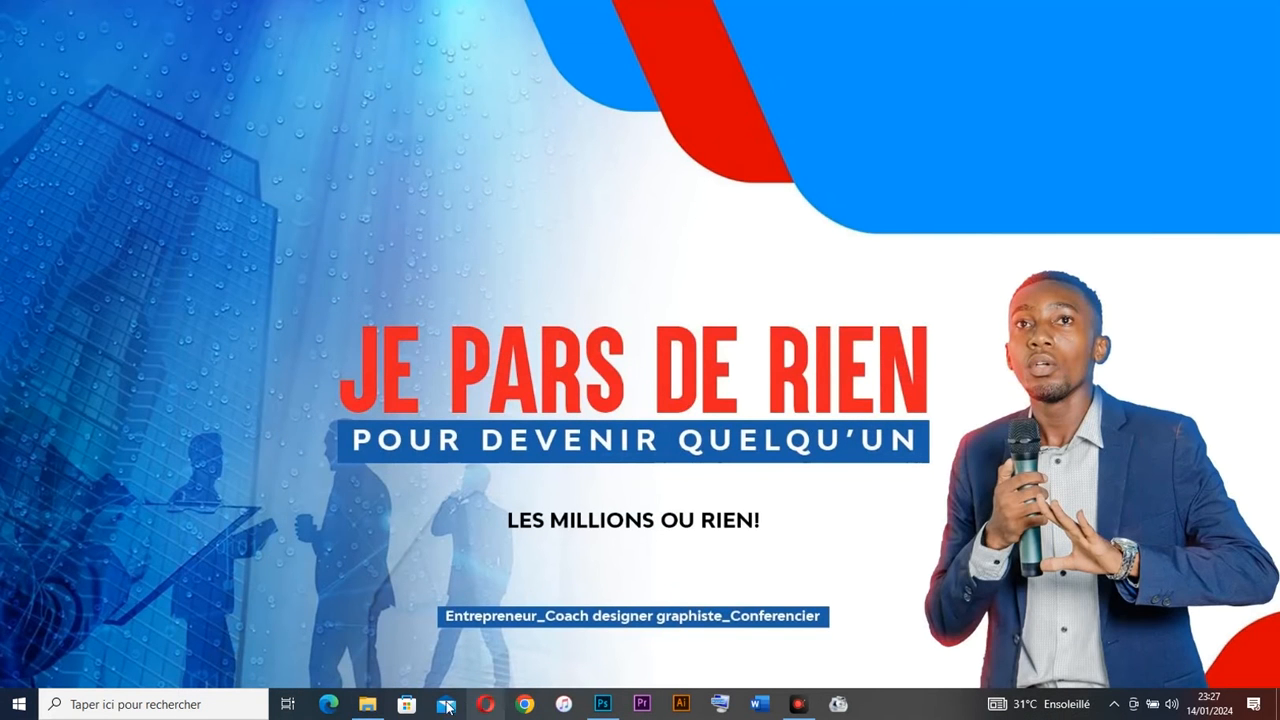
click(367, 704)
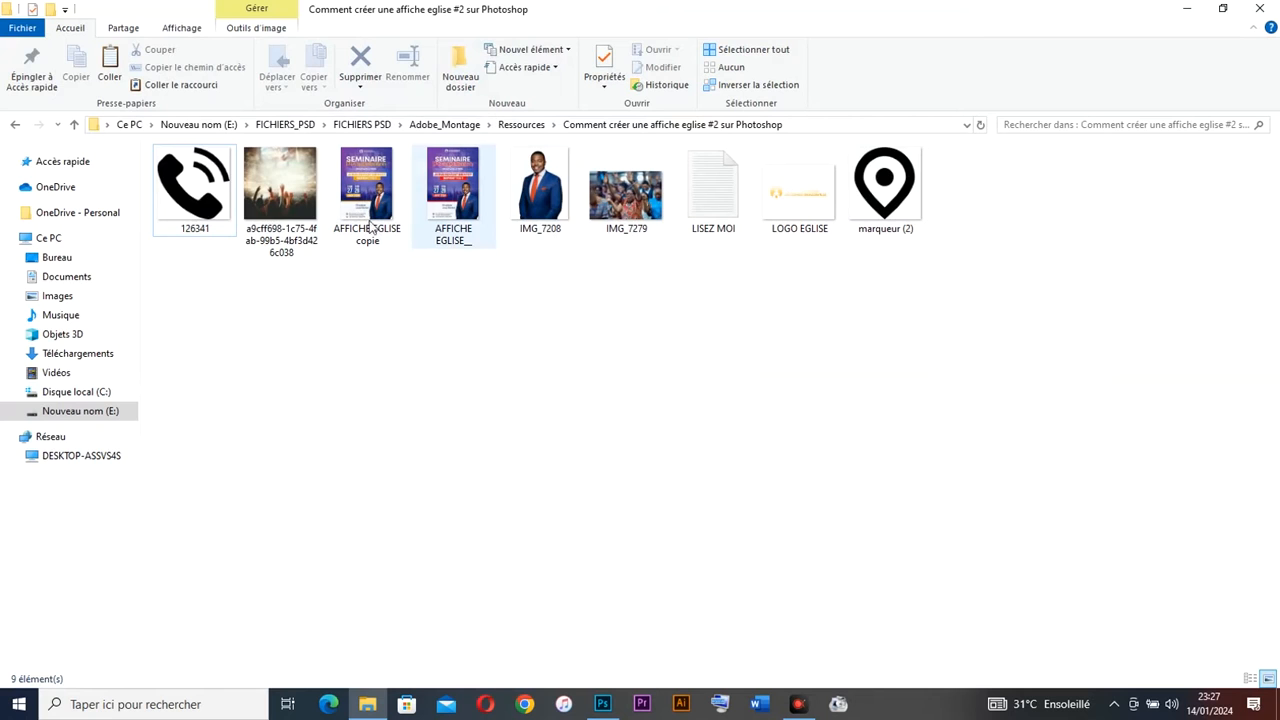
click(626, 195)
Step: Place IMG_7279 across the poster's top in Lumière tamisée blend mode at 40% opacity
drag(628, 205, 484, 308)
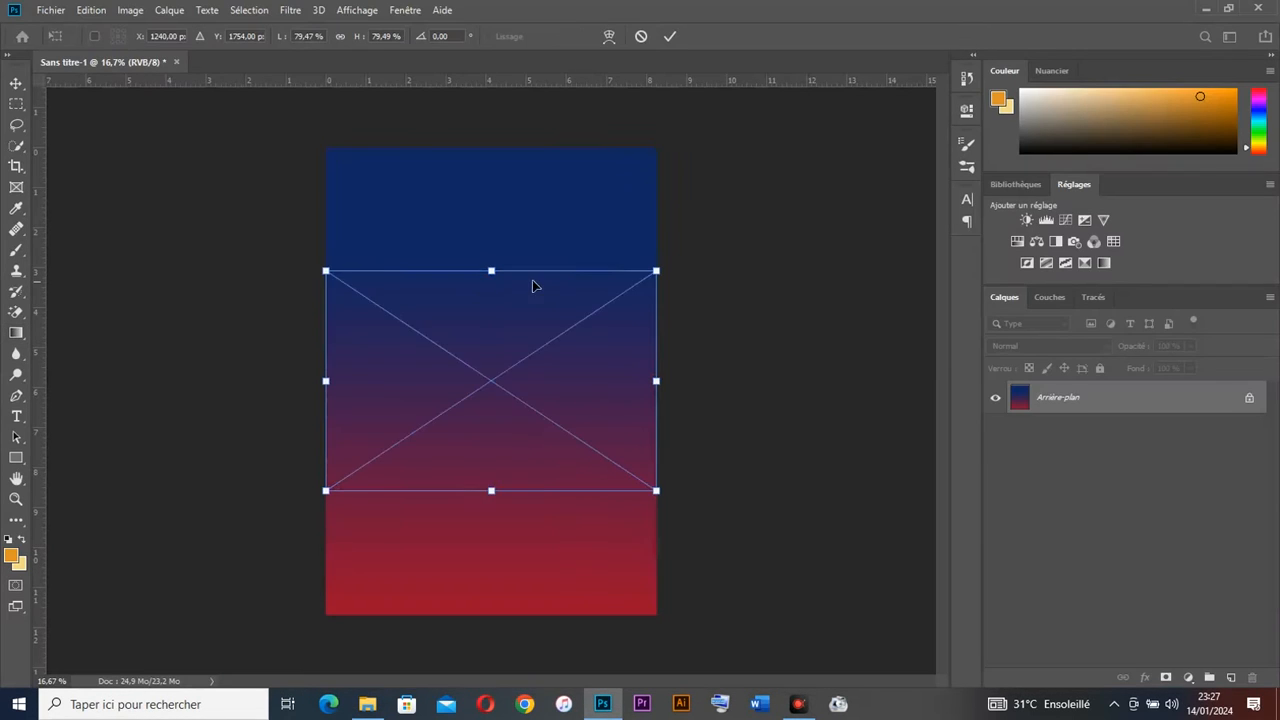
drag(555, 392, 555, 272)
key(g)
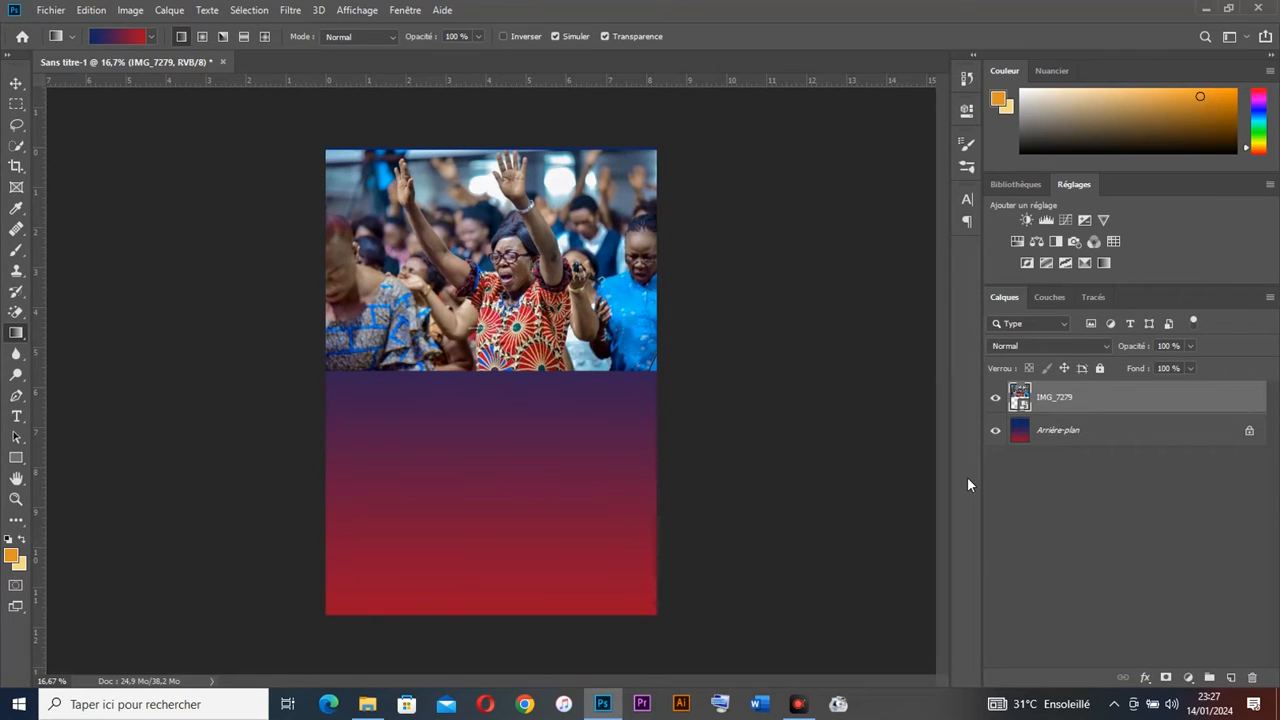
click(1065, 345)
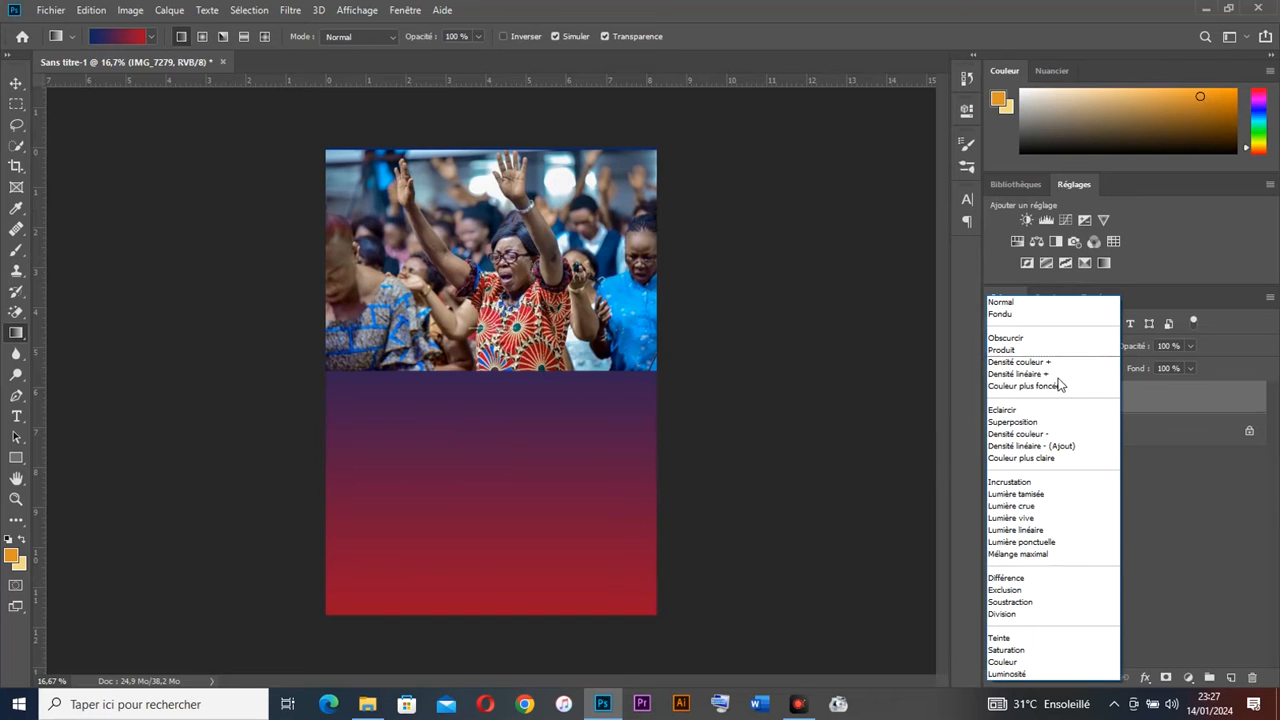
click(1020, 494)
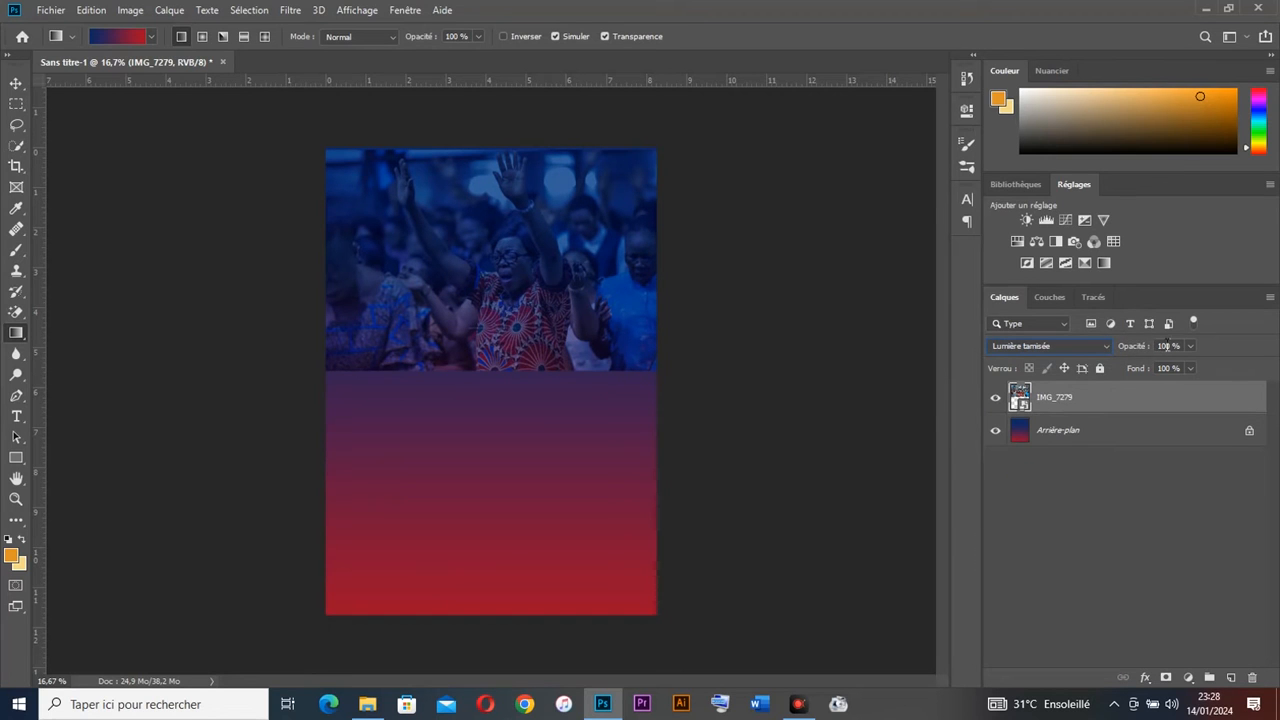
drag(1152, 348, 1092, 357)
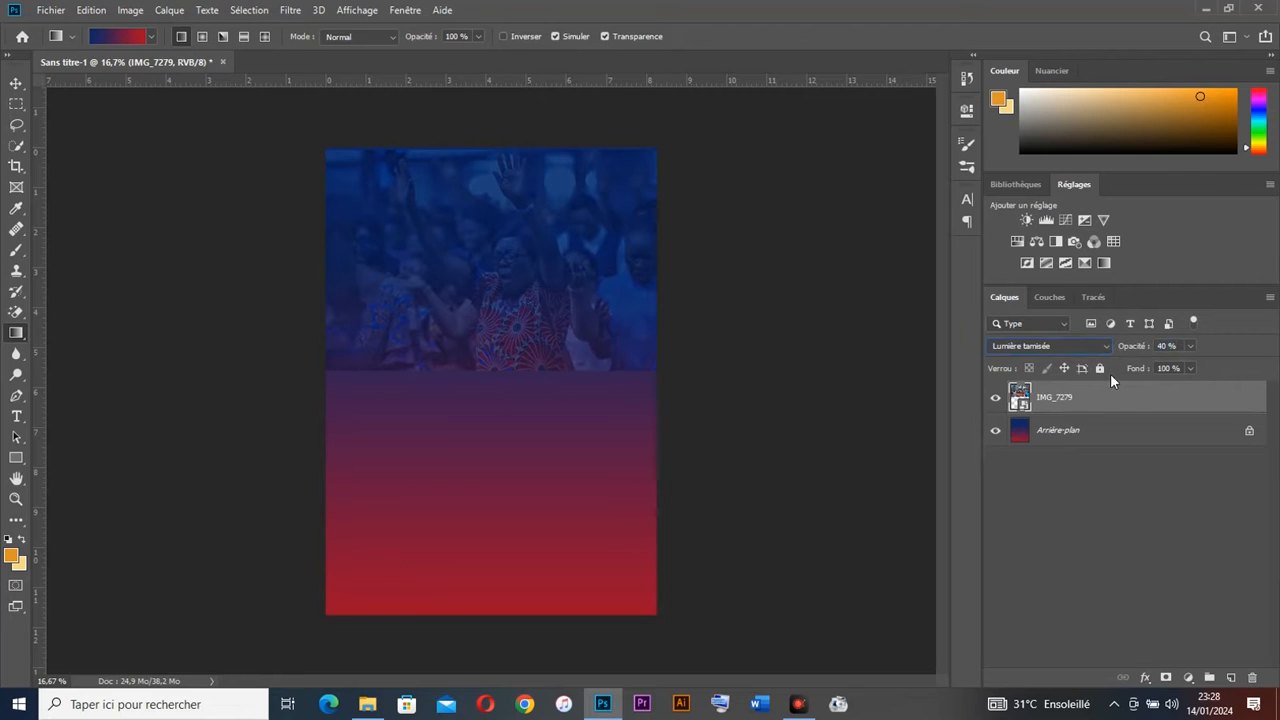
Step: Fade the crowd photo's bottom into the background with a black-to-white gradient on a layer mask
click(1166, 677)
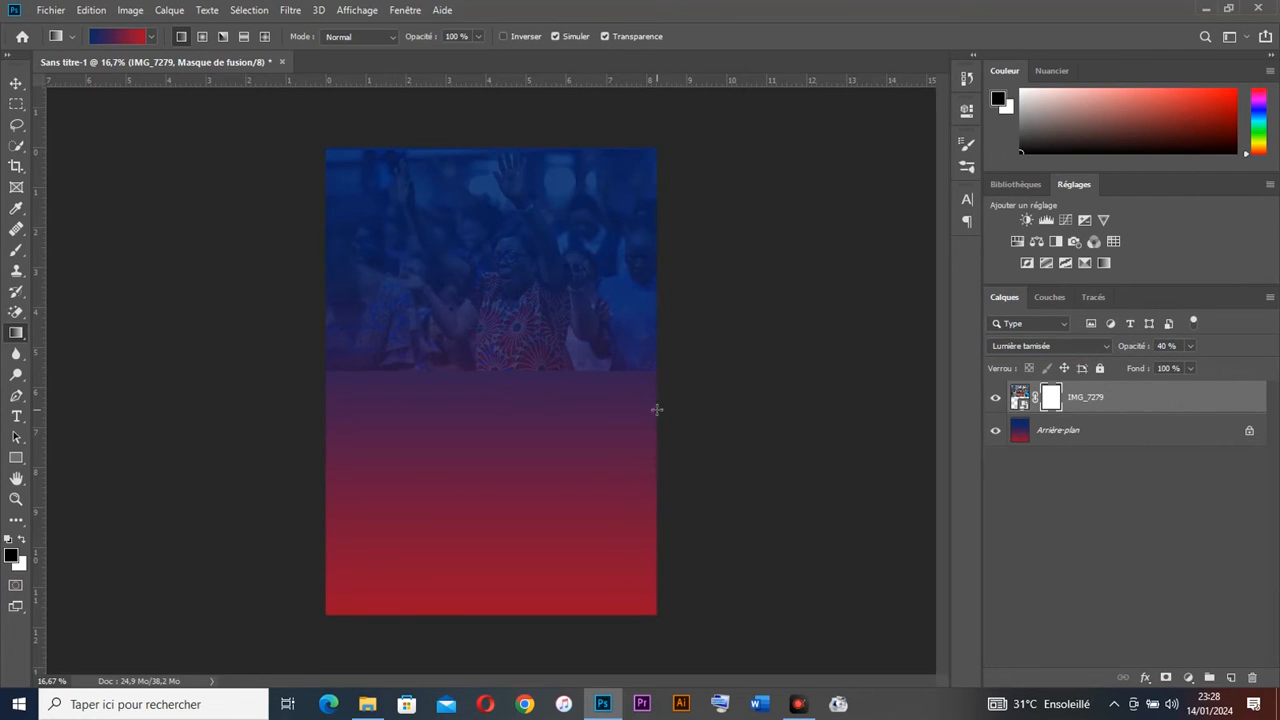
click(121, 39)
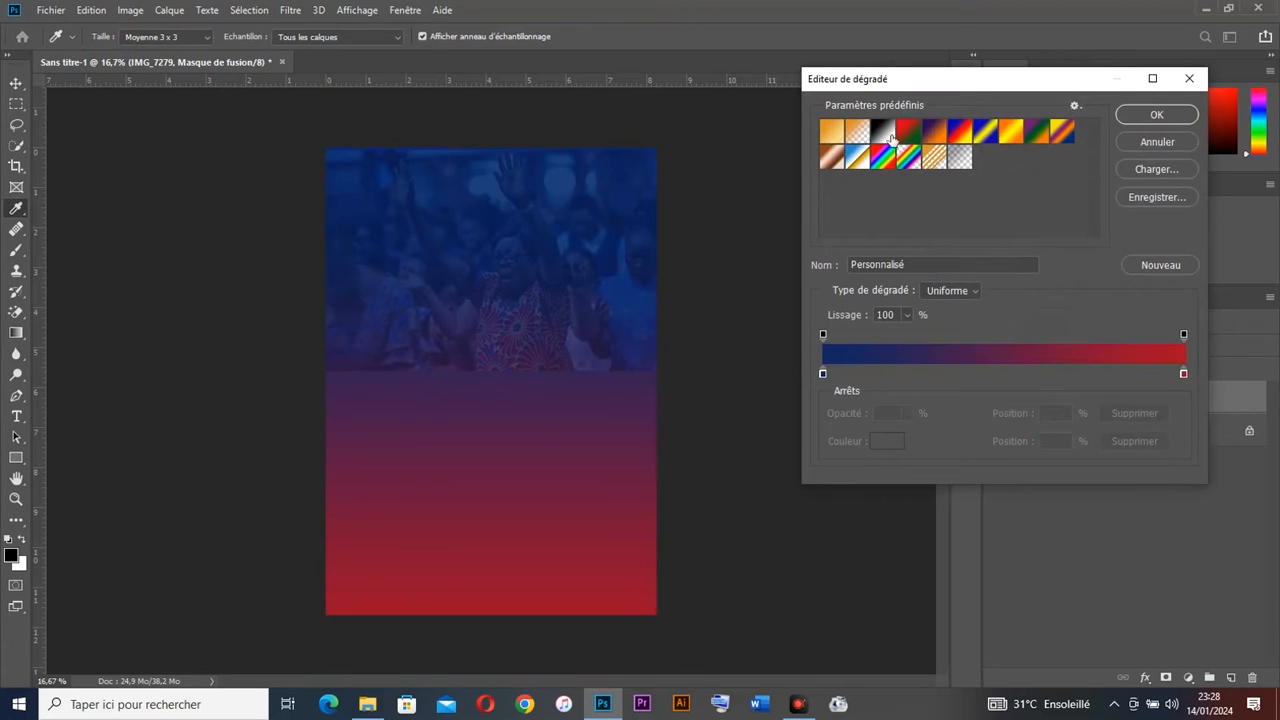
click(895, 140)
click(1147, 118)
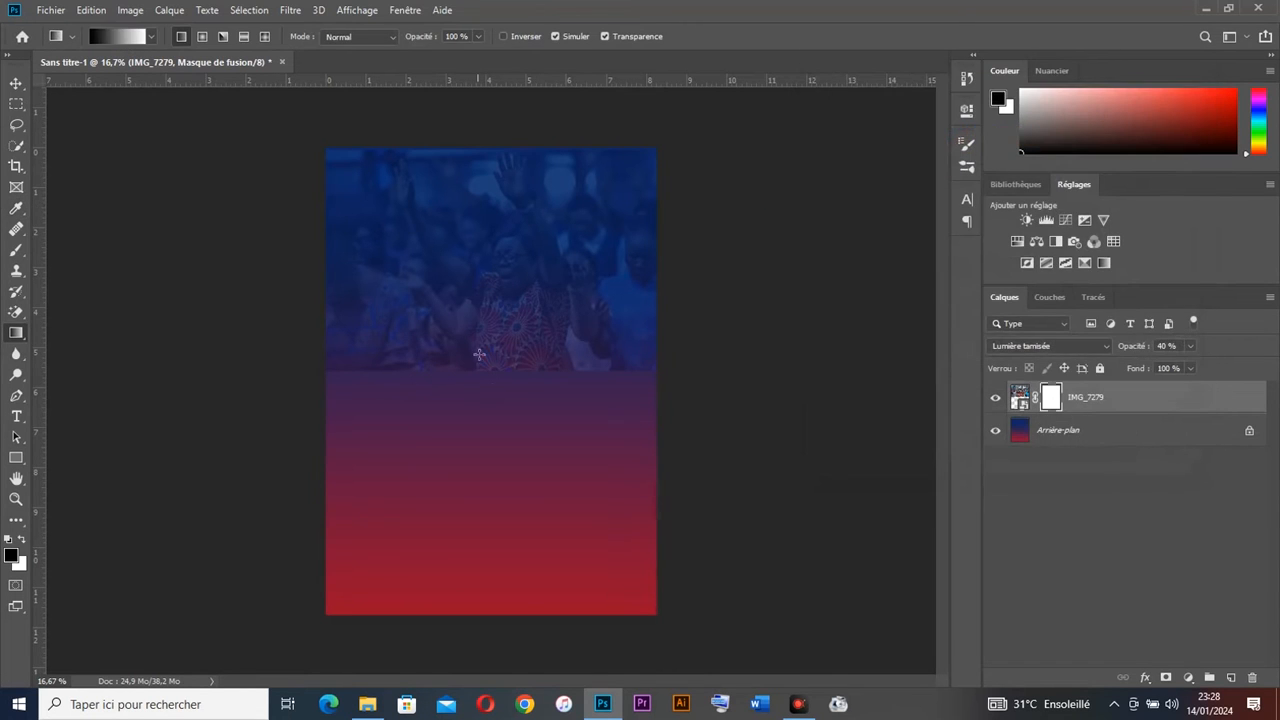
drag(484, 362, 482, 284)
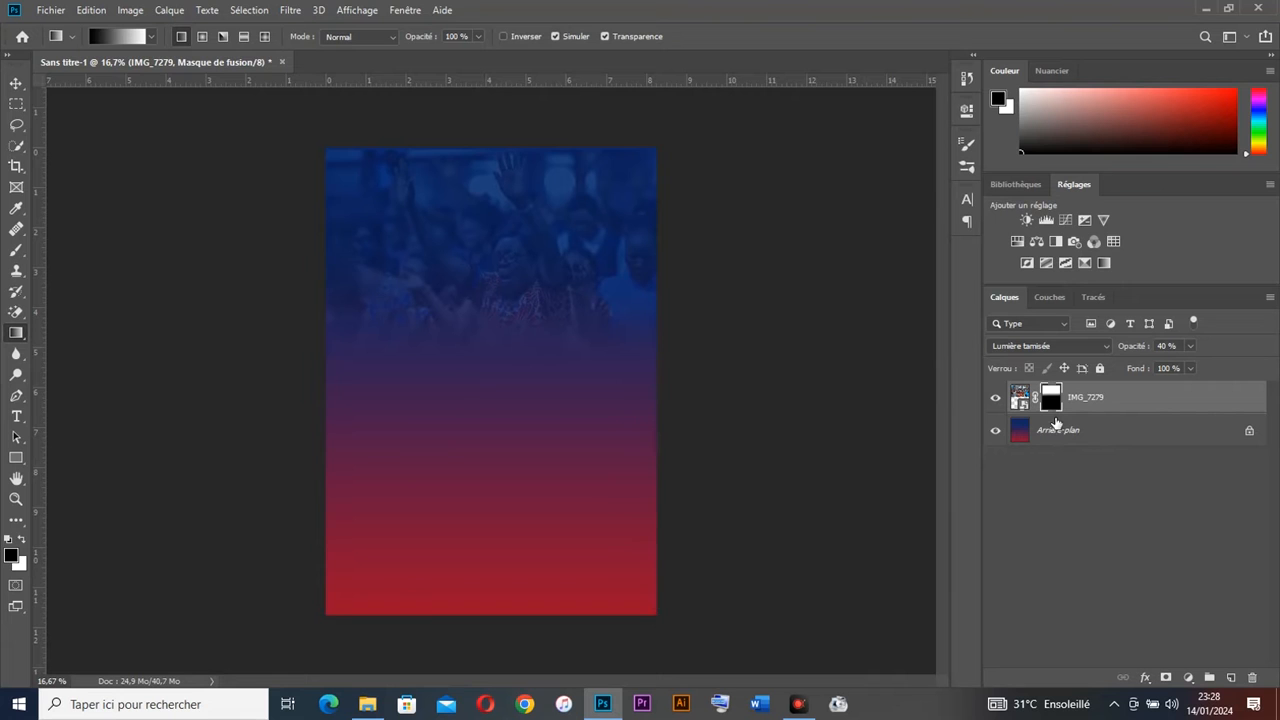
Step: Drag the second crowd image a9cff698-1c75-4fab-99b5-4bf3d426c038 into the poster
click(1204, 8)
drag(300, 215, 522, 568)
drag(615, 406, 597, 370)
Step: Set the second crowd image to Lumière tamisée blend mode at 45% opacity
key(Return)
key(g)
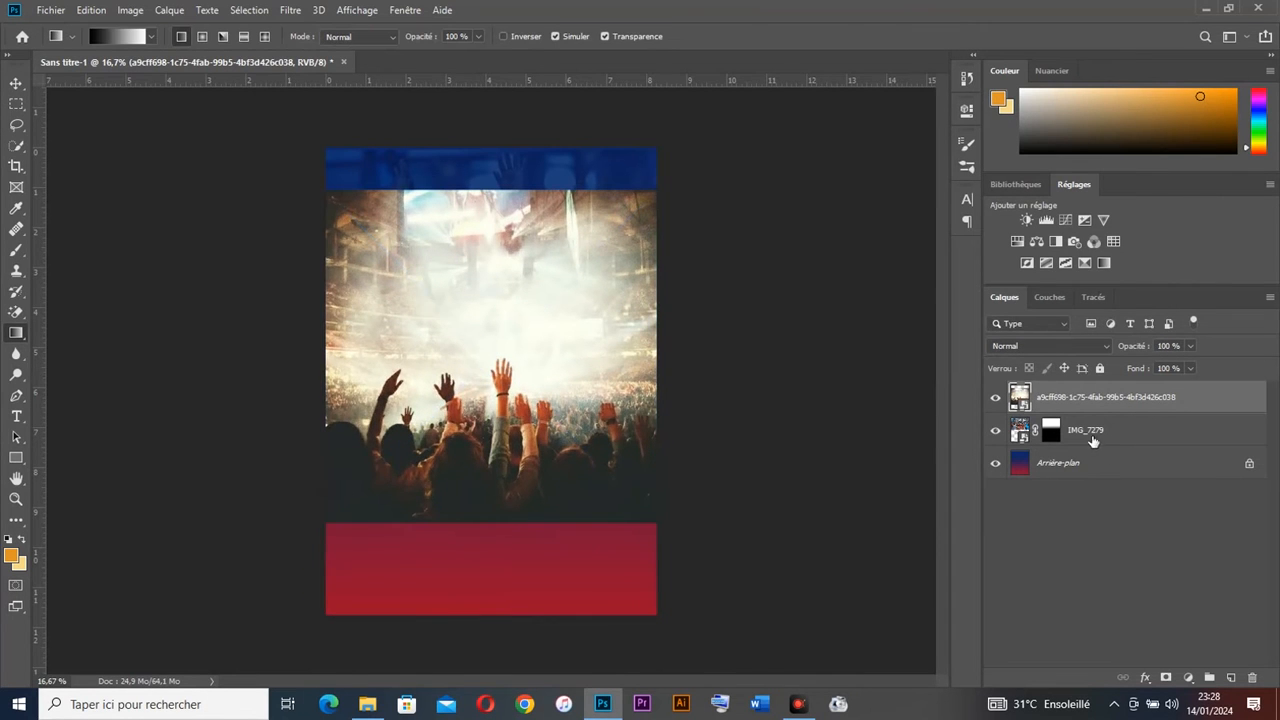
click(1076, 345)
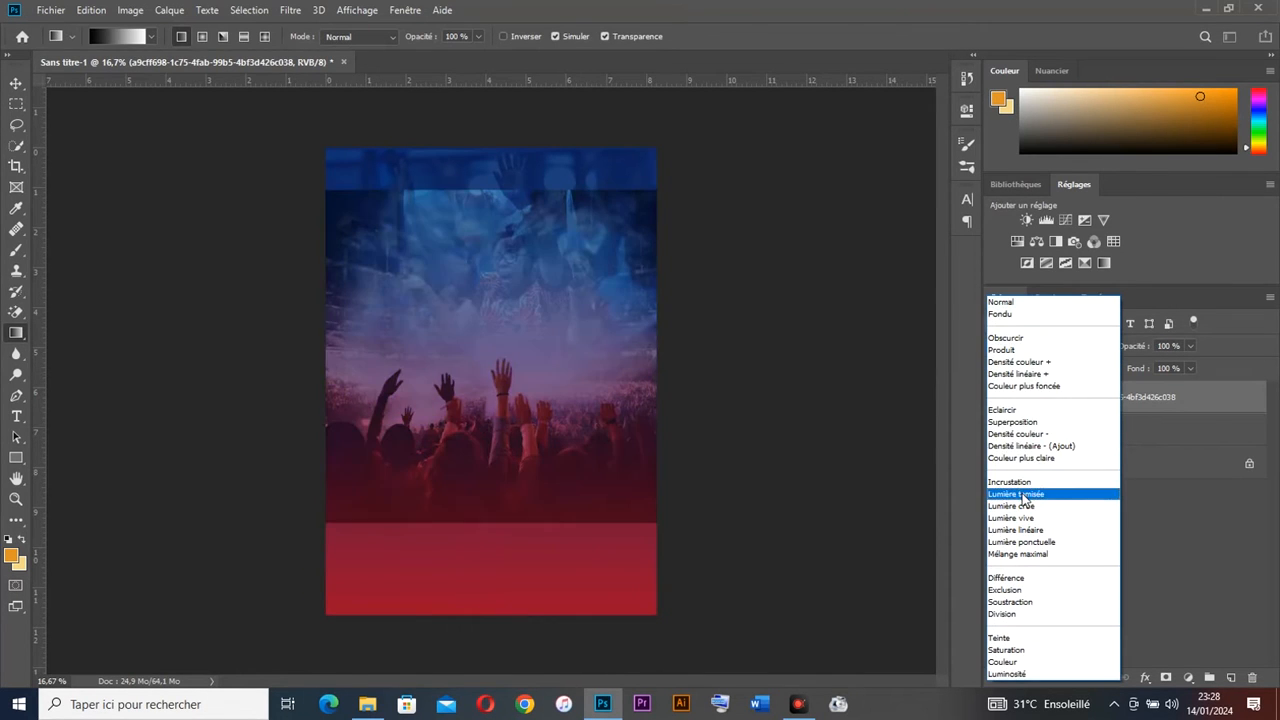
click(1062, 491)
drag(1134, 346, 1093, 359)
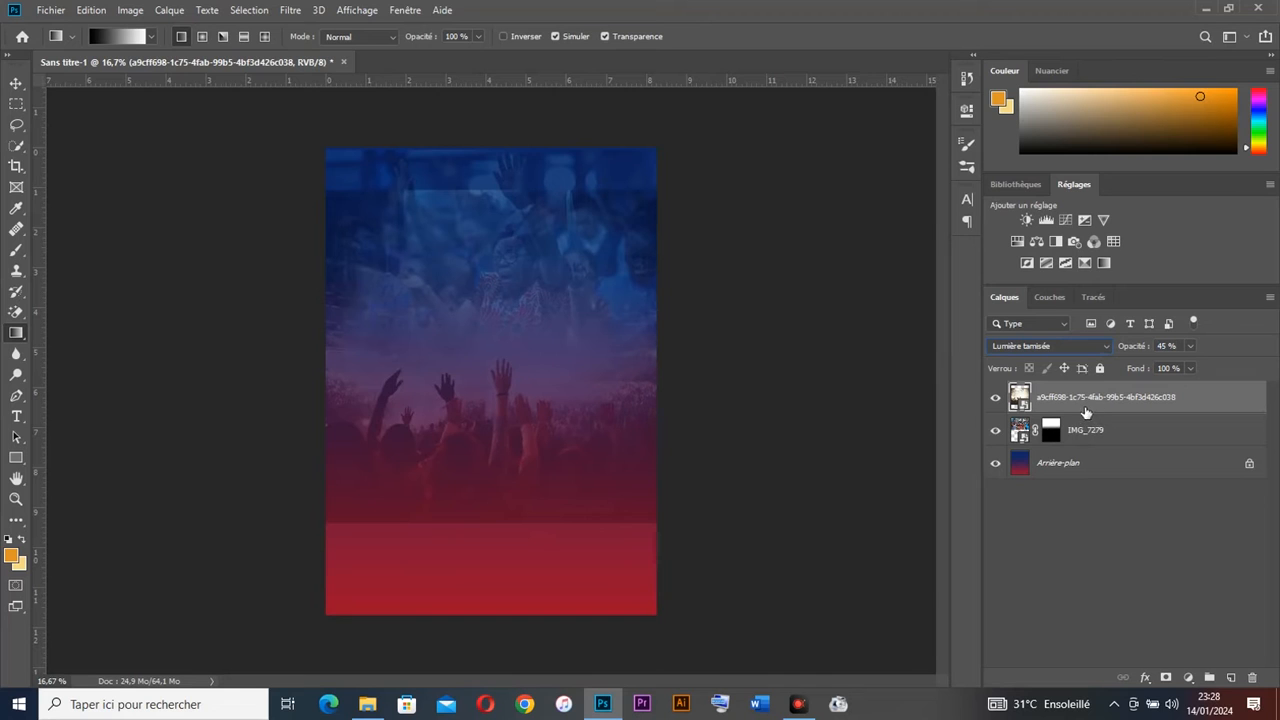
Step: Fade the second image's top away with a gradient drawn on a new layer mask
click(1166, 678)
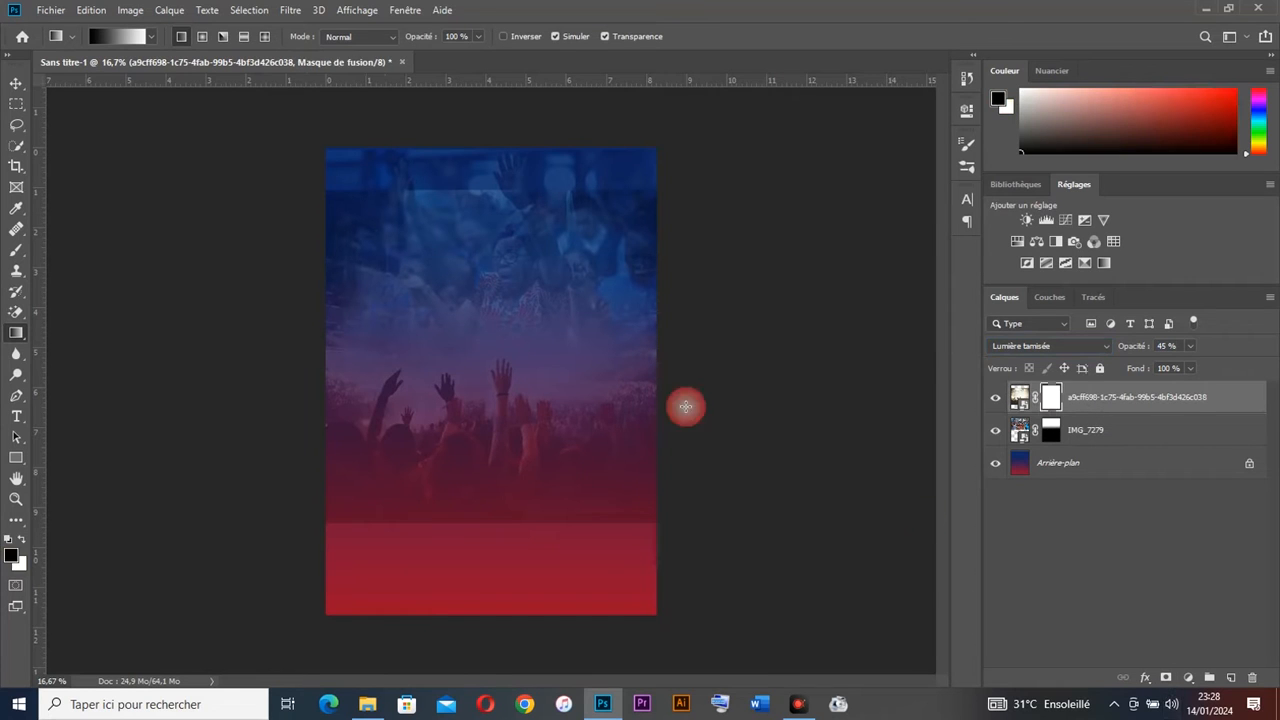
drag(491, 179, 490, 362)
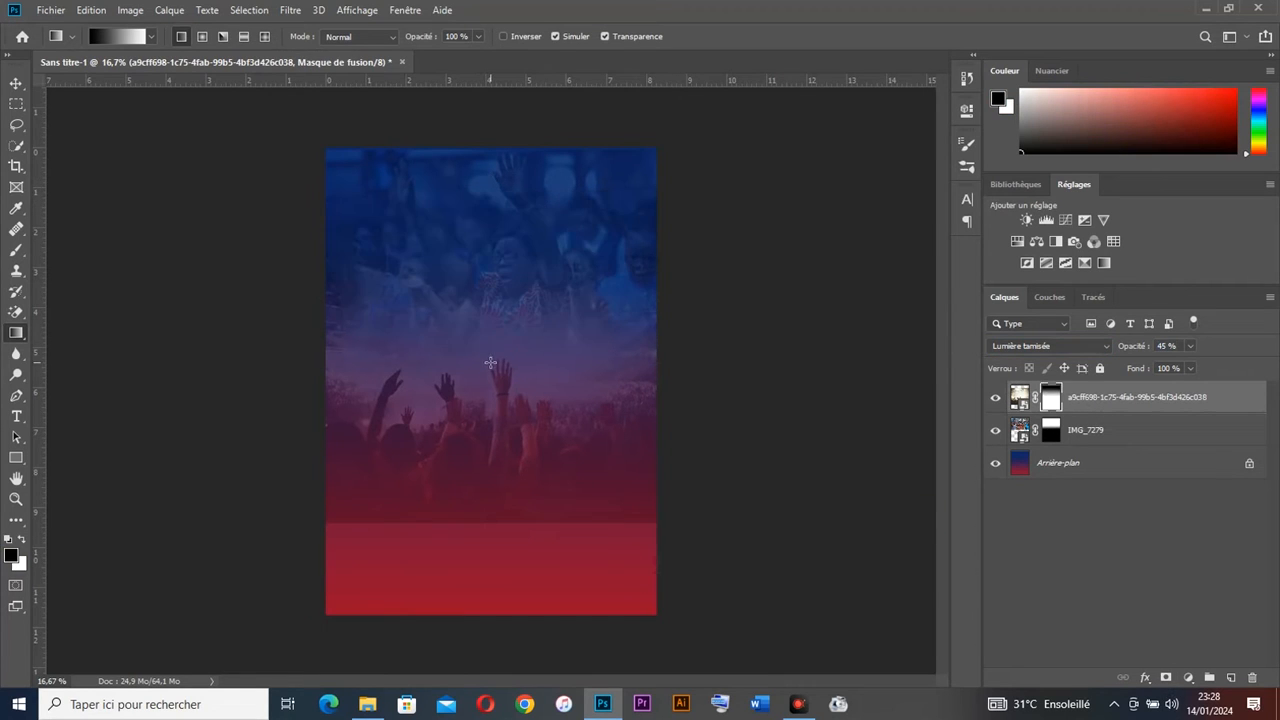
drag(489, 221, 491, 392)
drag(485, 299, 490, 421)
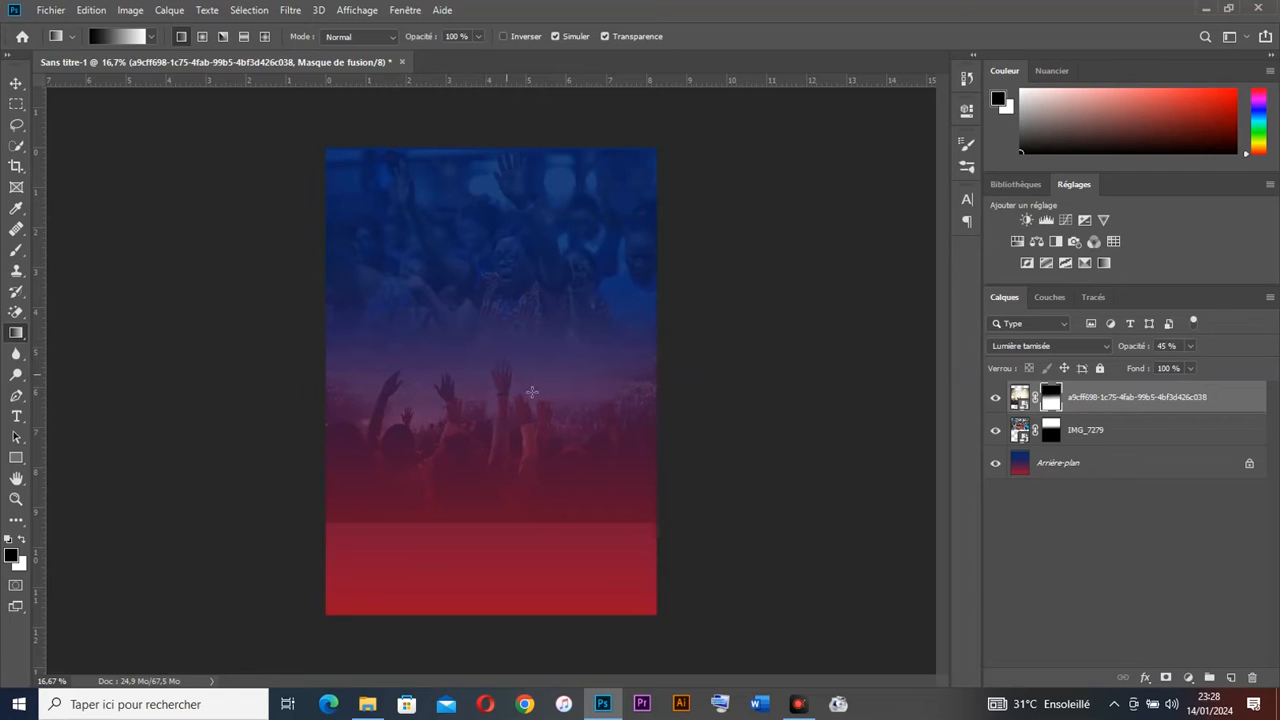
click(16, 83)
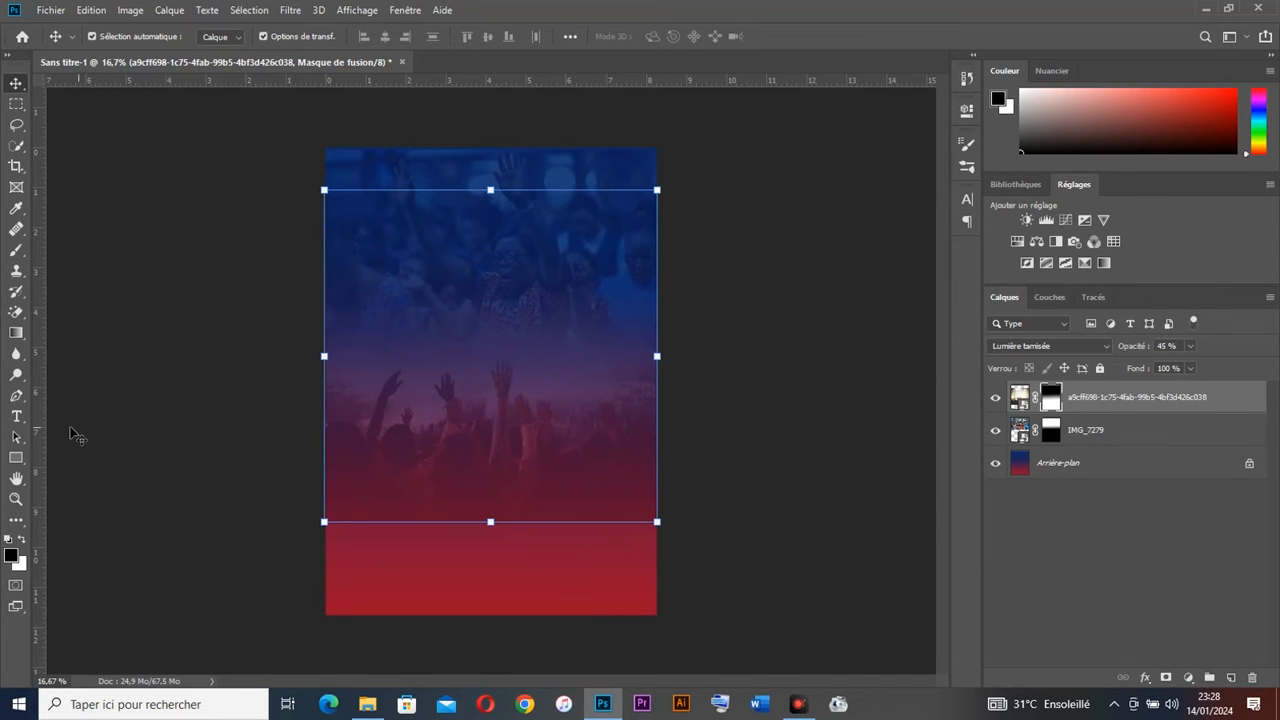
Step: Group the three background layers, name the group 'Backgeound', and lock it
click(1122, 397)
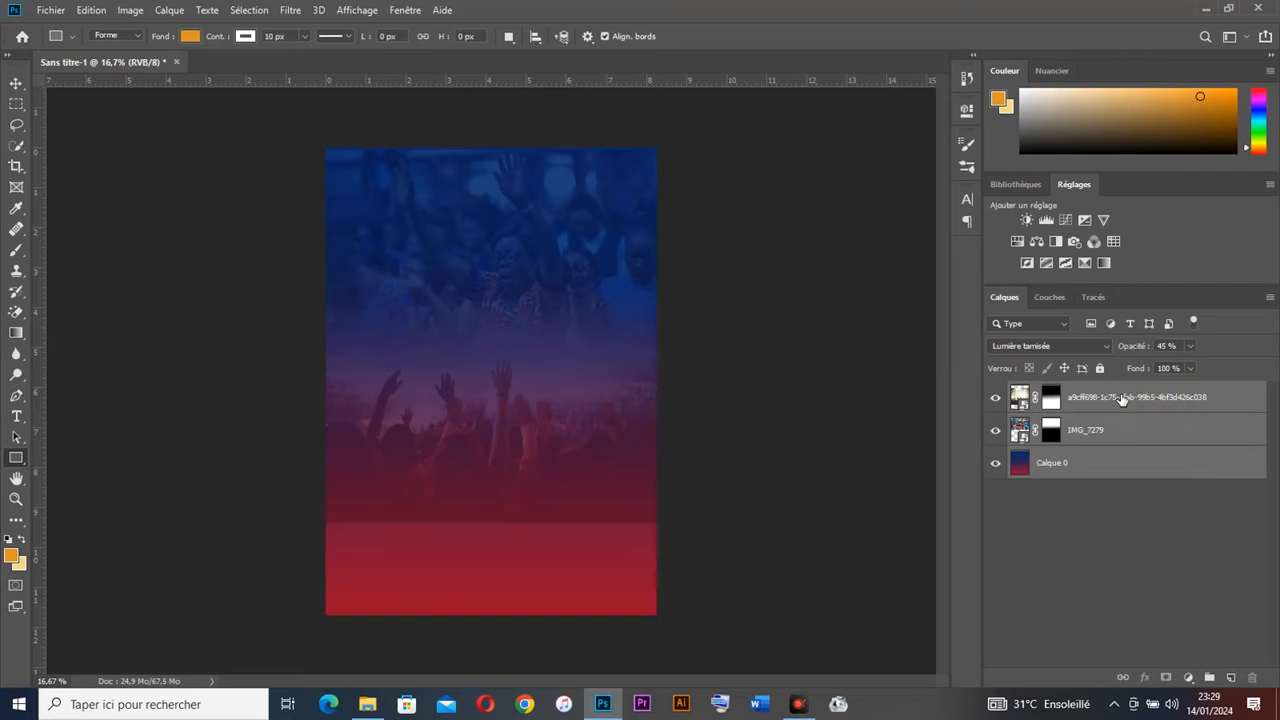
key(ctrl+g)
double_click(1046, 392)
text(B)
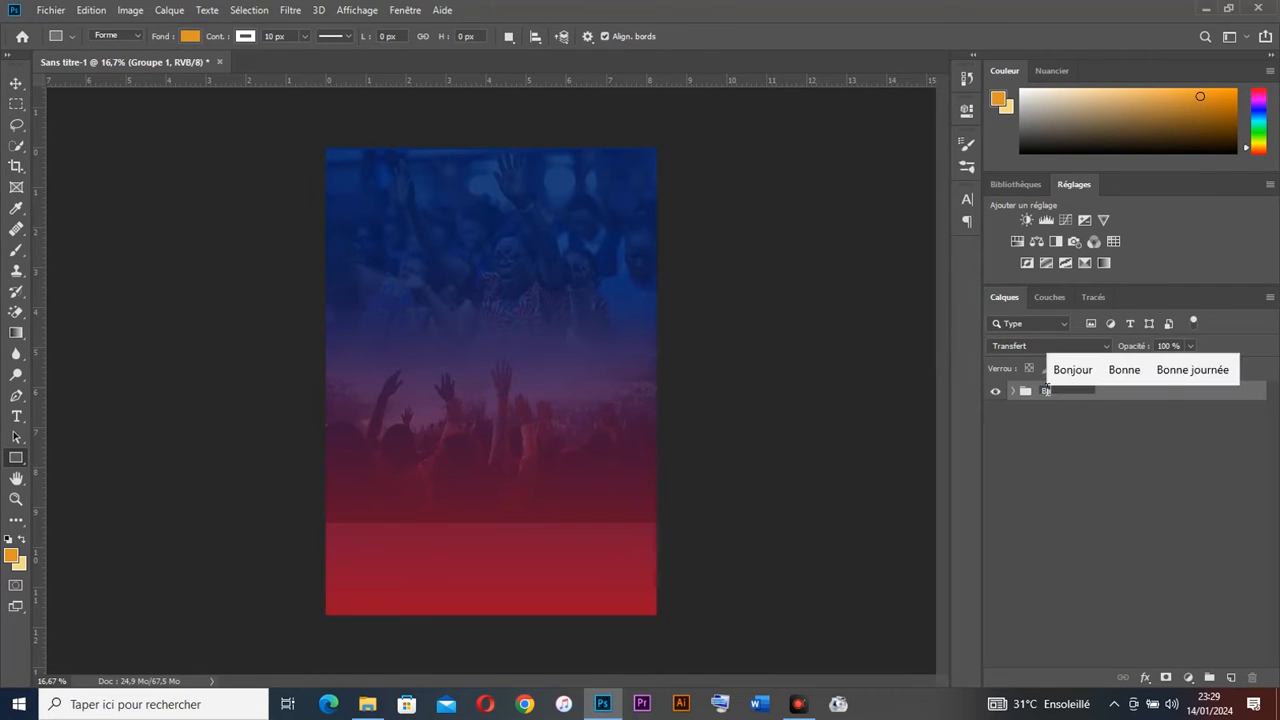
text(ackgeou)
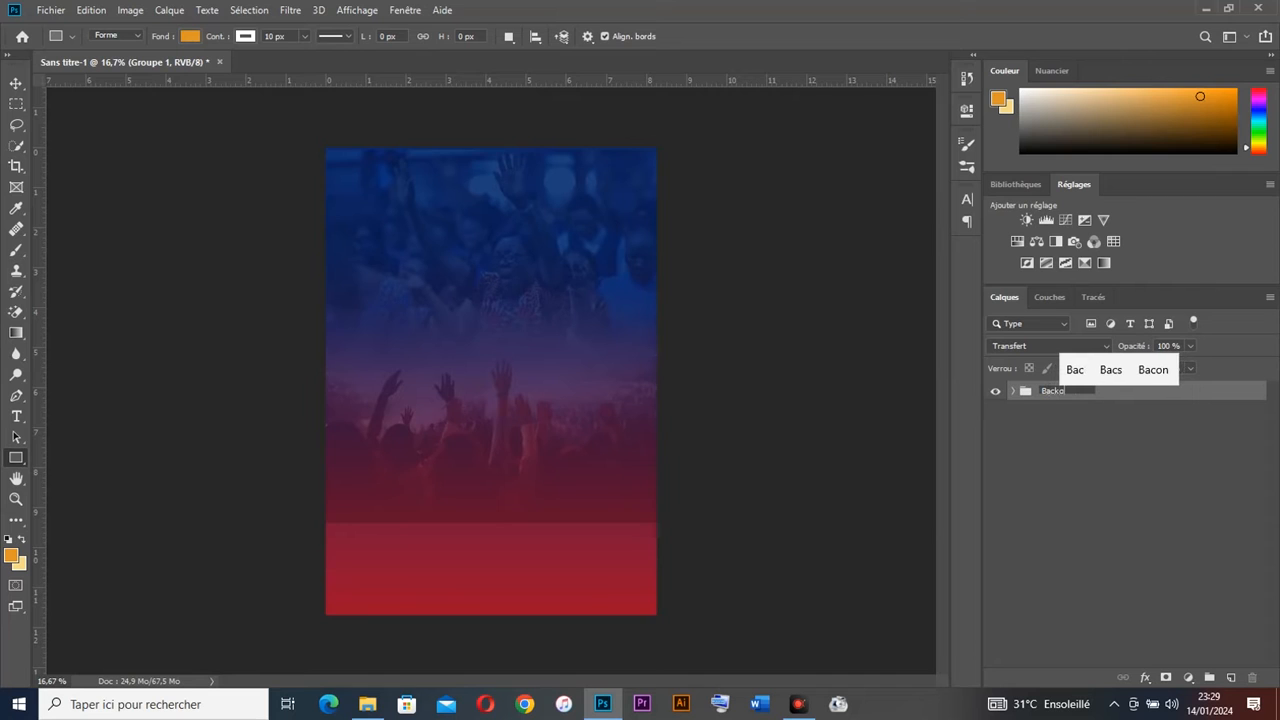
text(nd)
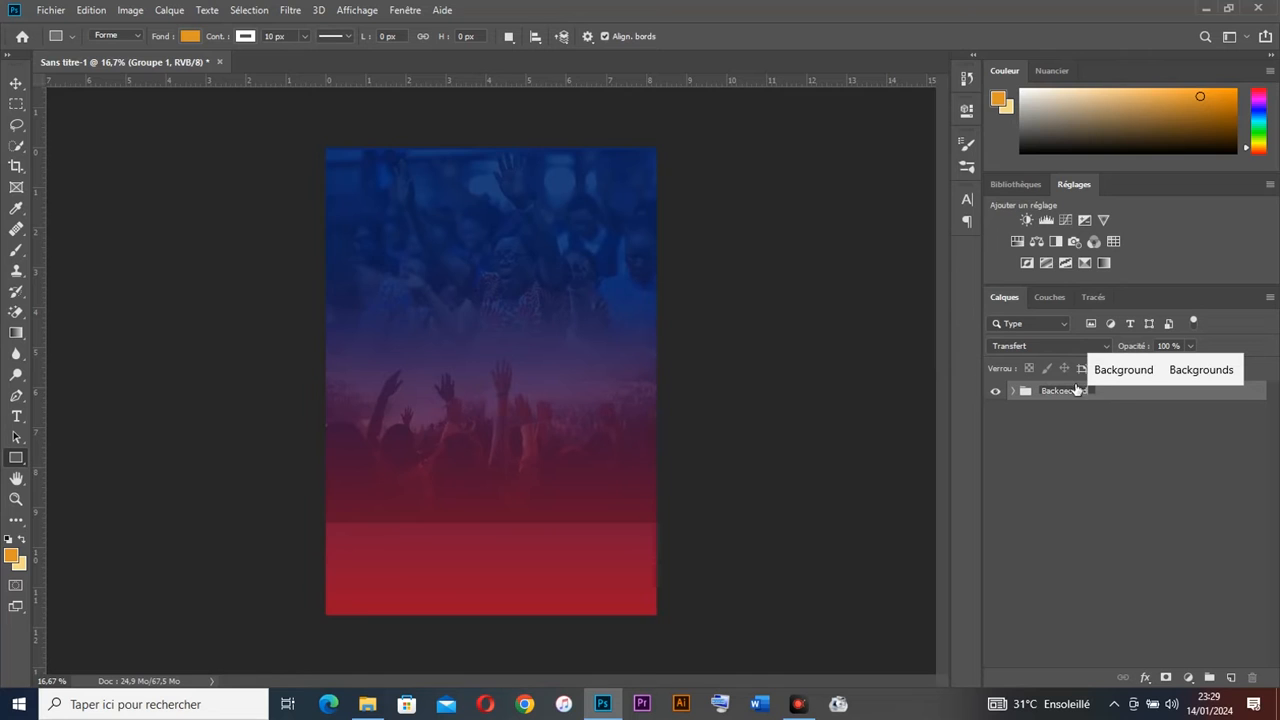
click(1106, 404)
click(1109, 389)
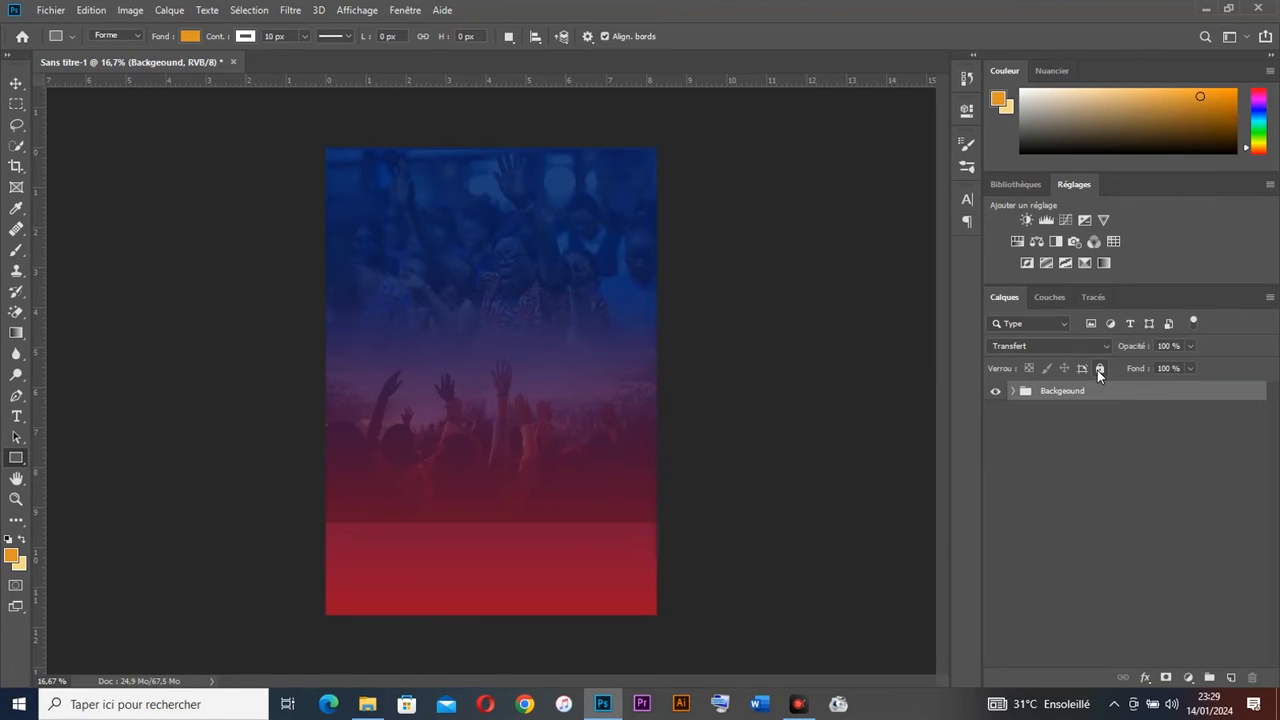
click(1100, 369)
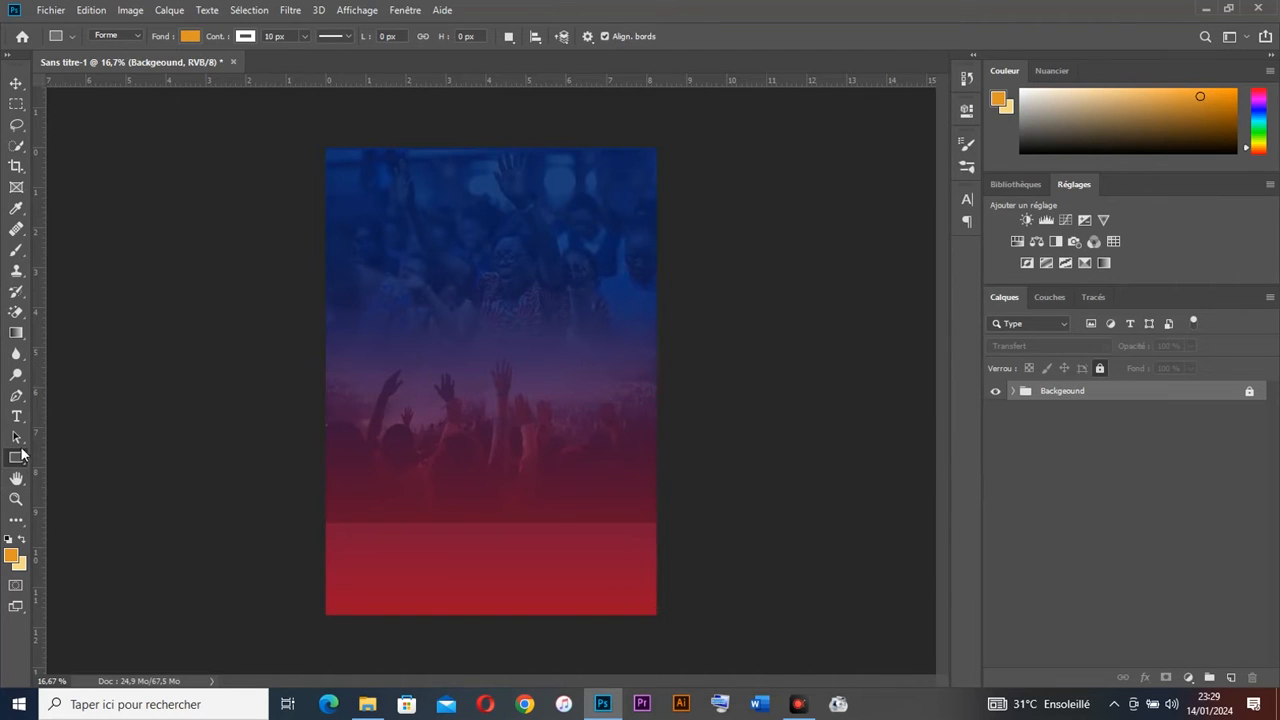
Step: Draw a rectangle with a white fill and a thick 70 px red stroke
drag(277, 476, 444, 589)
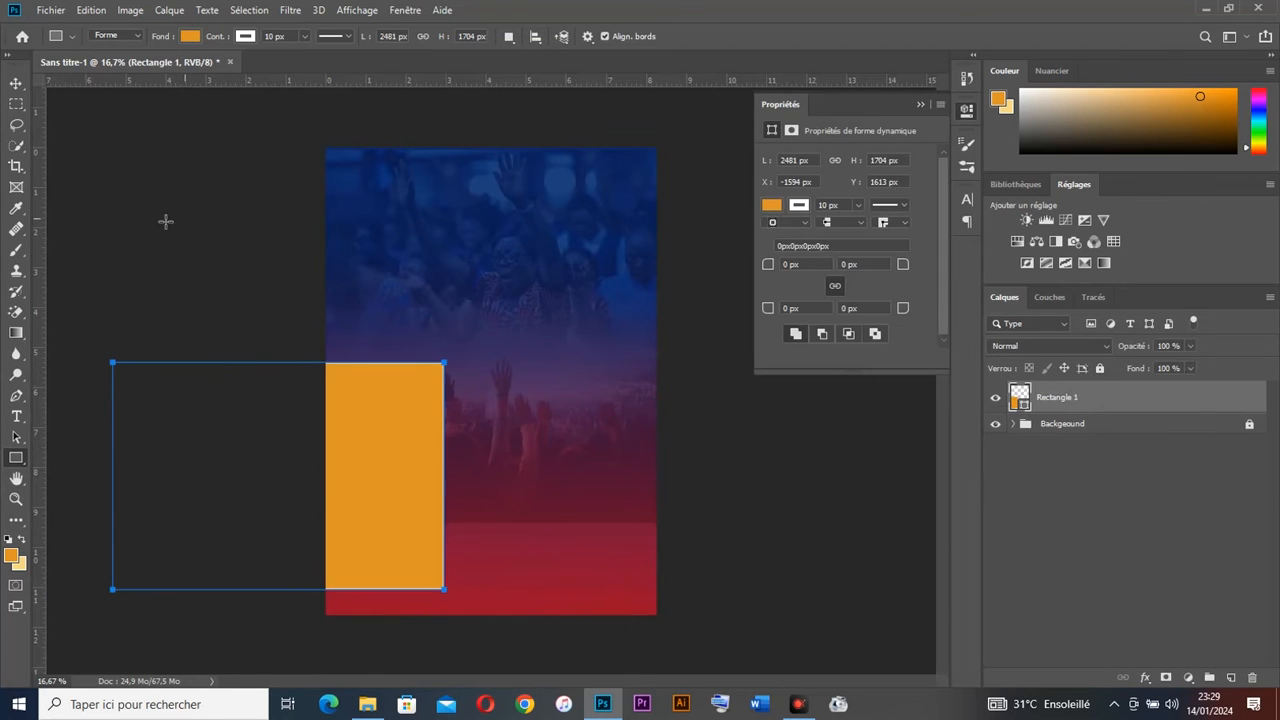
click(190, 37)
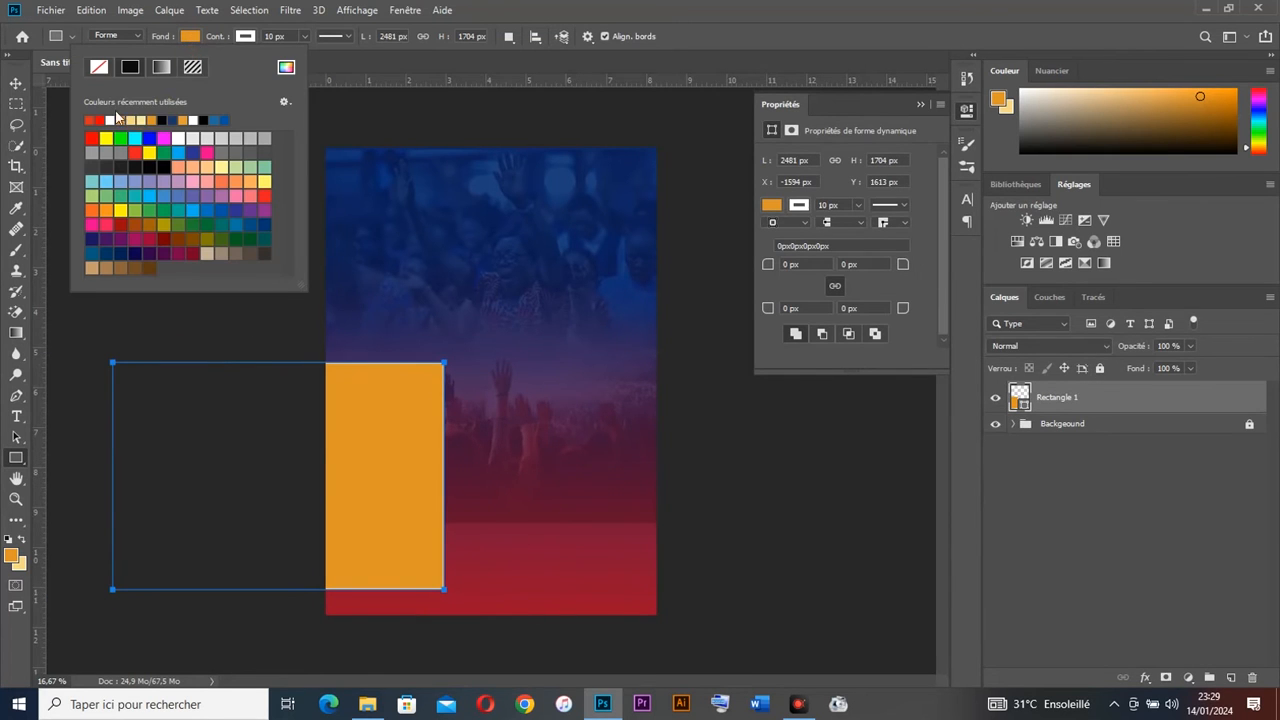
click(110, 120)
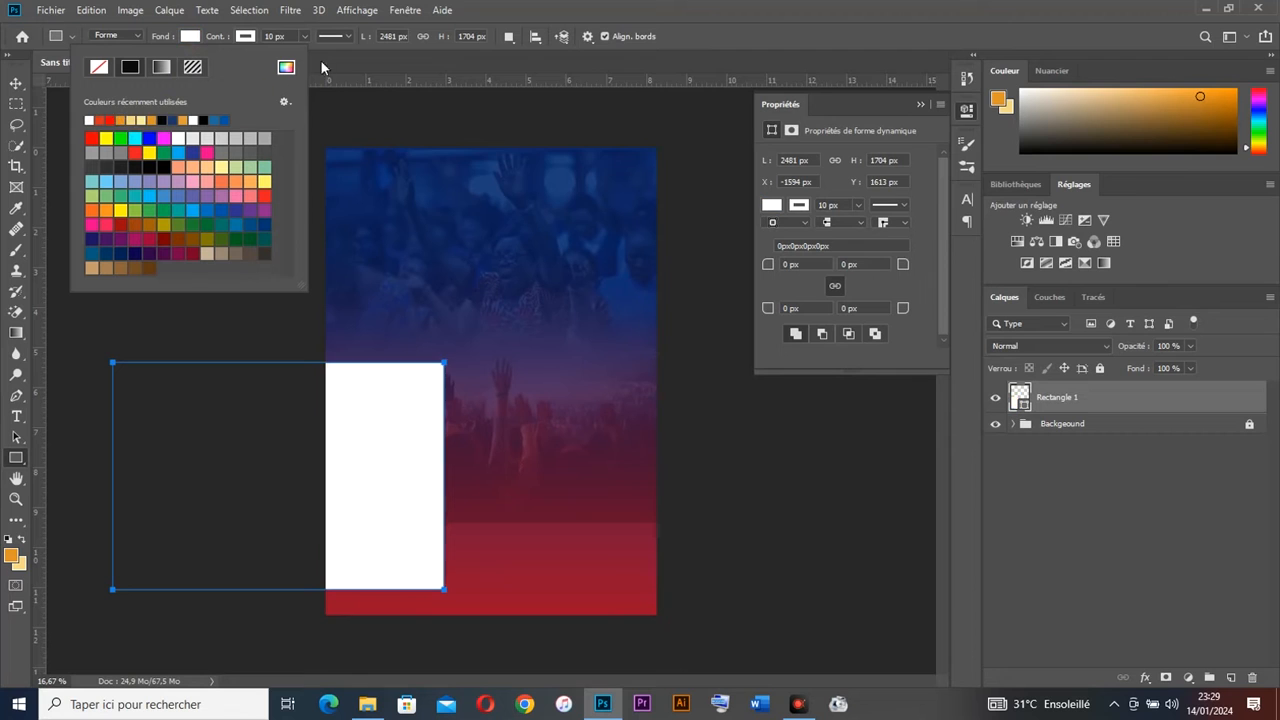
click(246, 37)
click(157, 120)
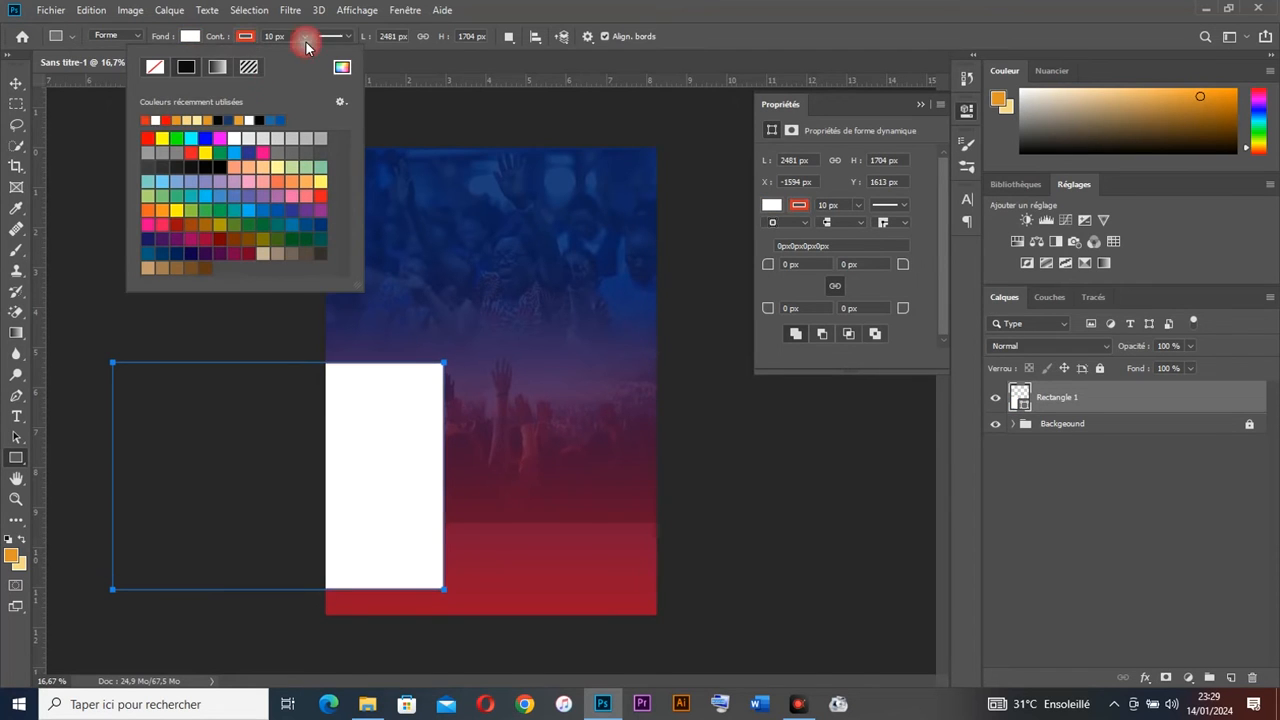
click(272, 38)
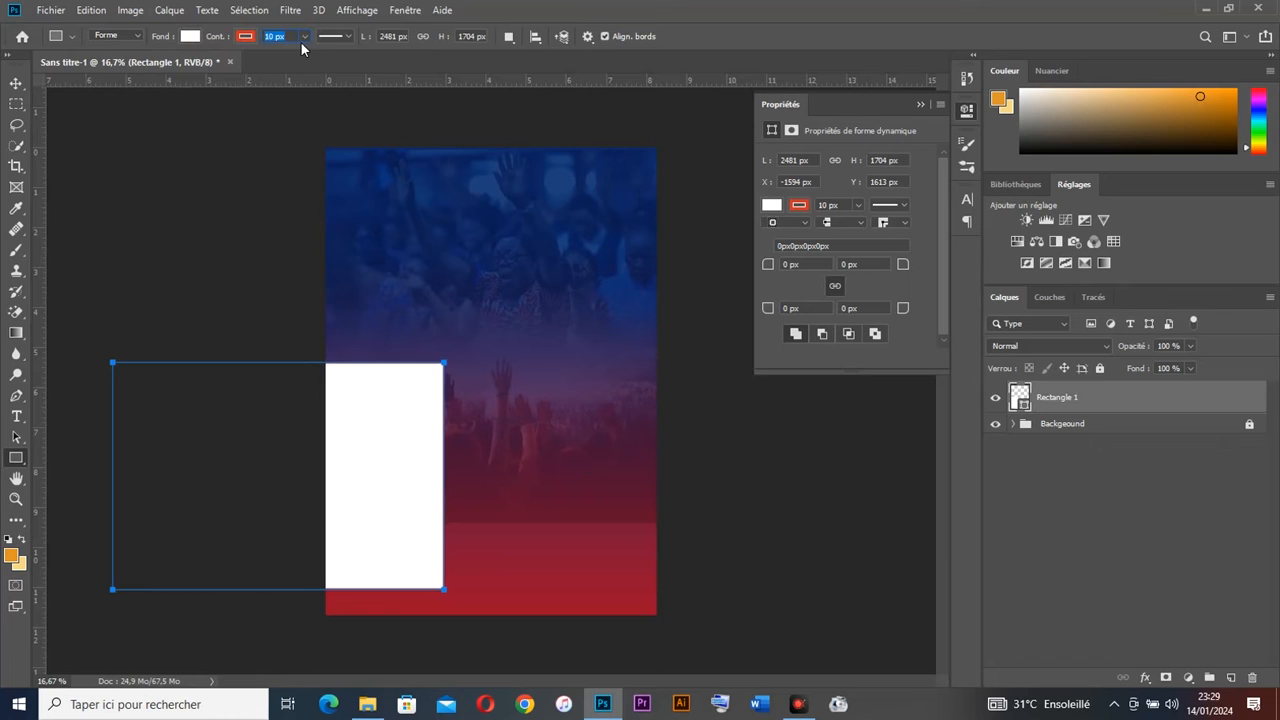
text(20)
key(Return)
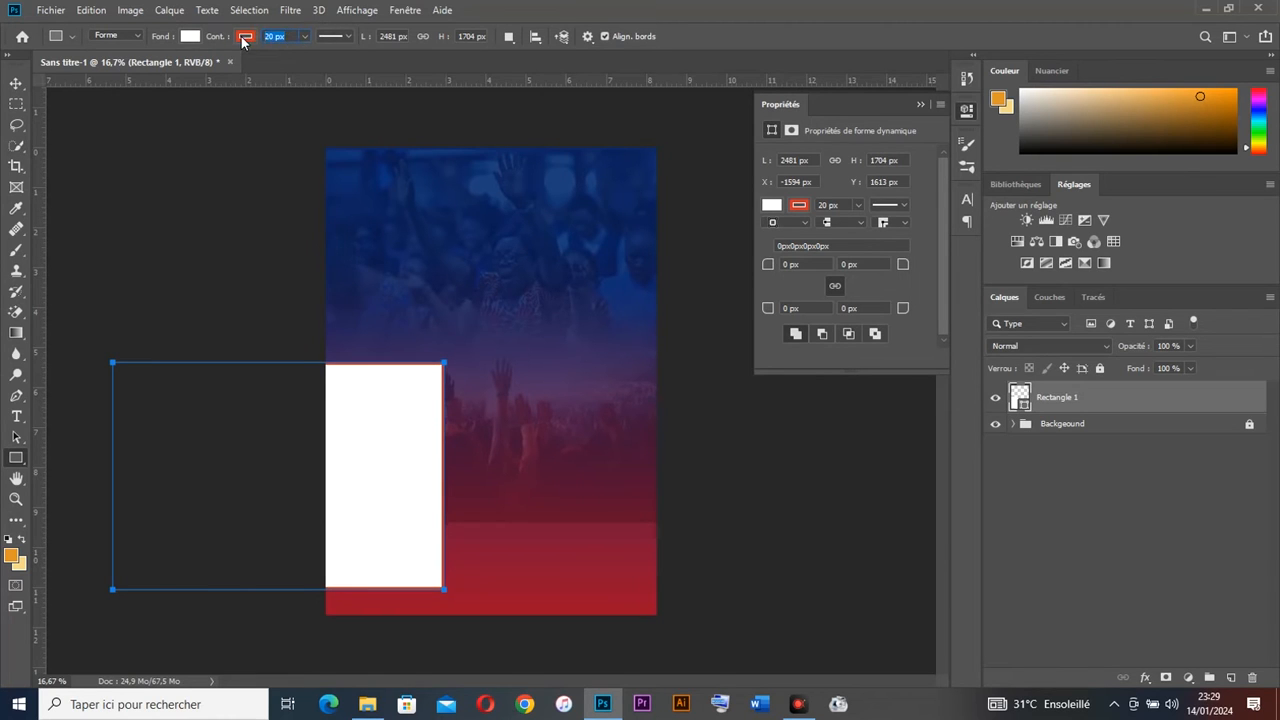
key(Return)
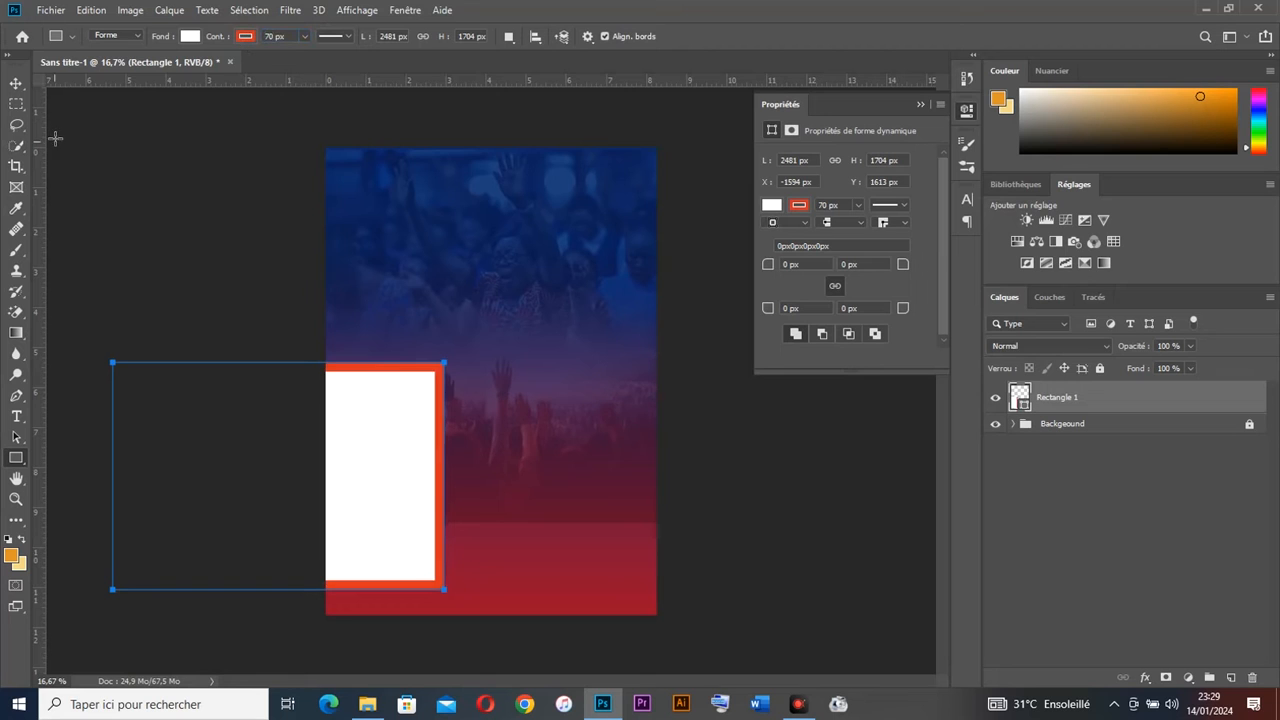
Step: Stretch the white rectangle across the poster's width and lower it to the bottom
click(16, 83)
drag(344, 427, 531, 473)
drag(630, 520, 709, 521)
drag(614, 466, 574, 527)
key(Return)
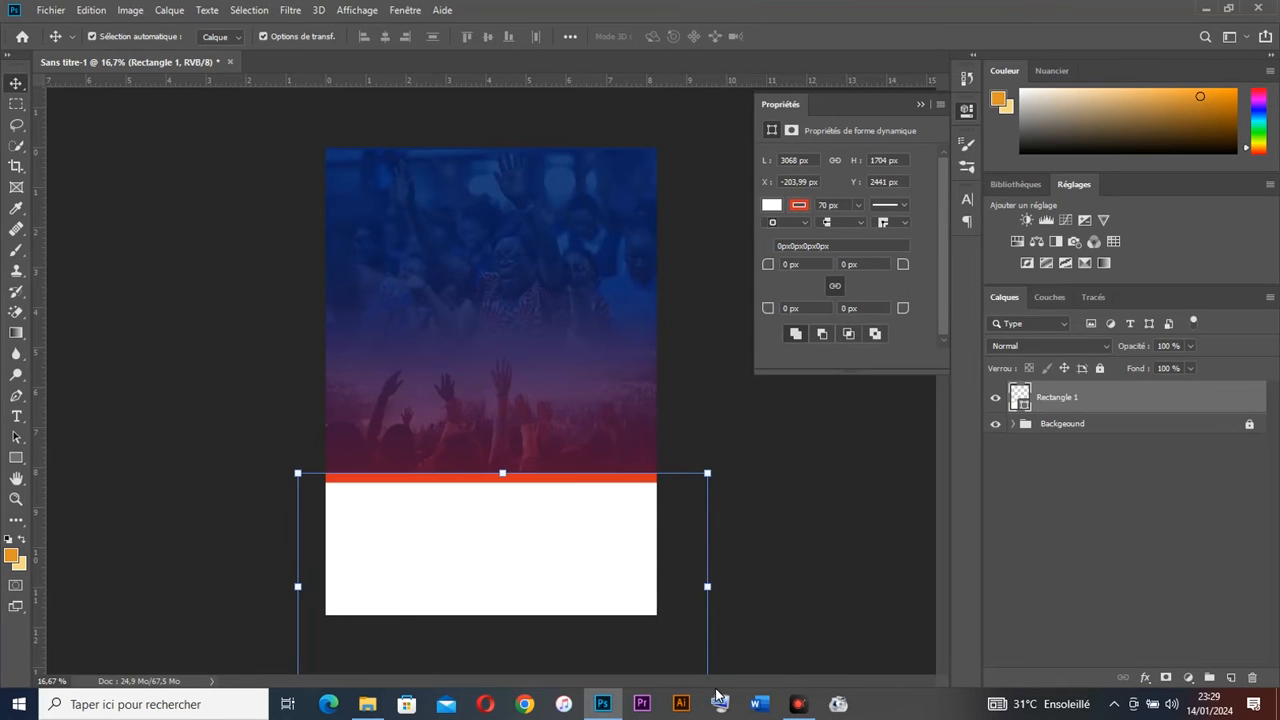
Step: Place the pastor photo IMG_7208 at the bottom right, scaled to fit
click(603, 704)
drag(545, 200, 581, 512)
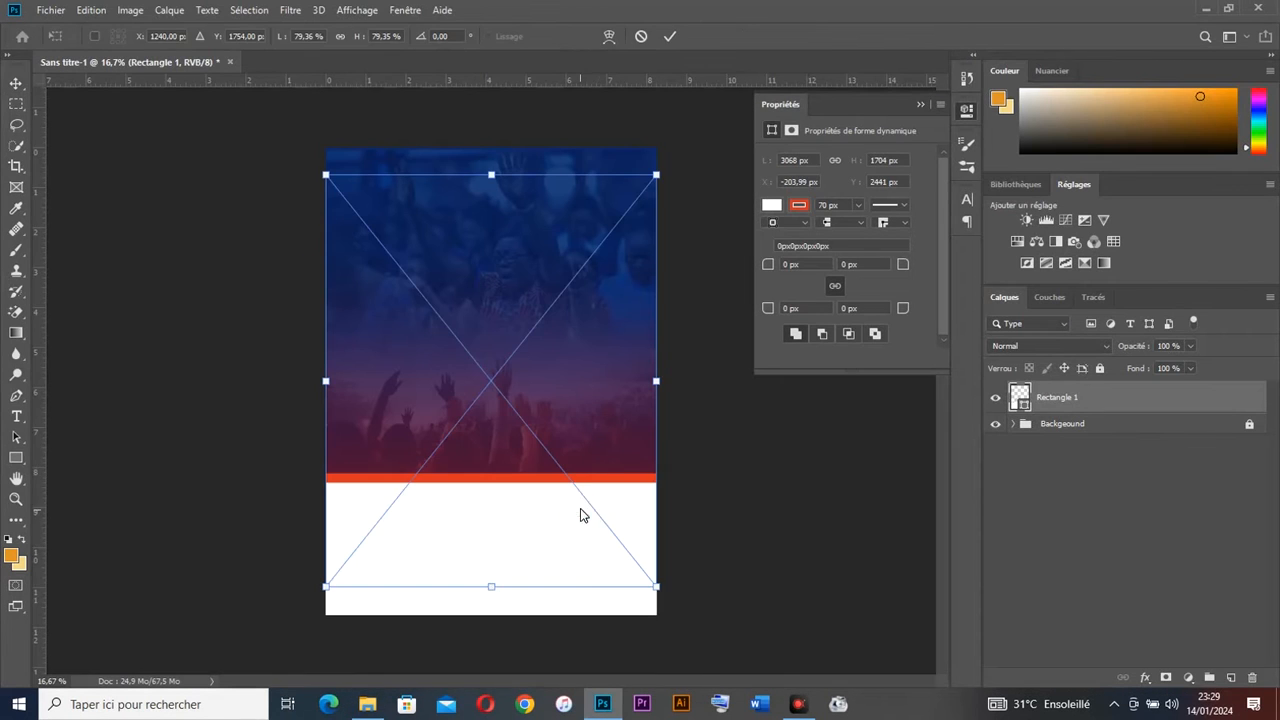
drag(657, 381, 622, 483)
drag(568, 357, 568, 341)
drag(595, 463, 616, 471)
Step: Commit the pastor photo, then place LOGO EGLISE scaled down and centred at the poster's top
key(Return)
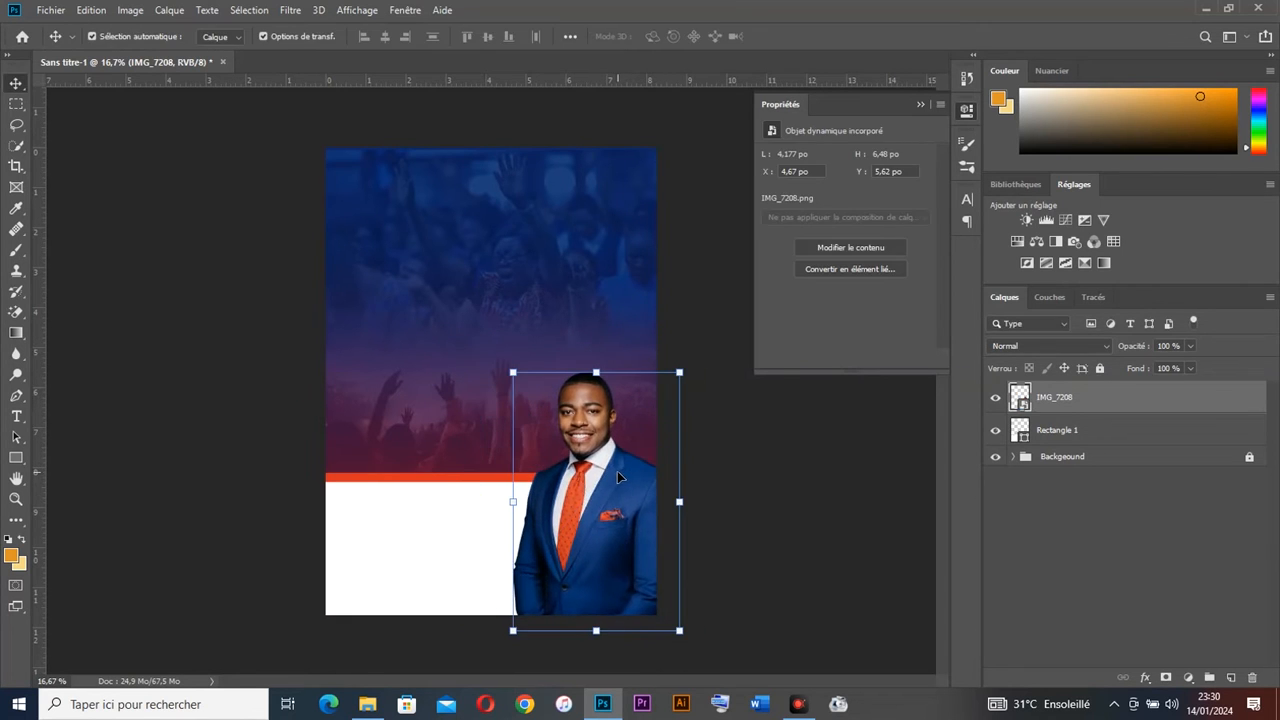
drag(591, 512, 589, 512)
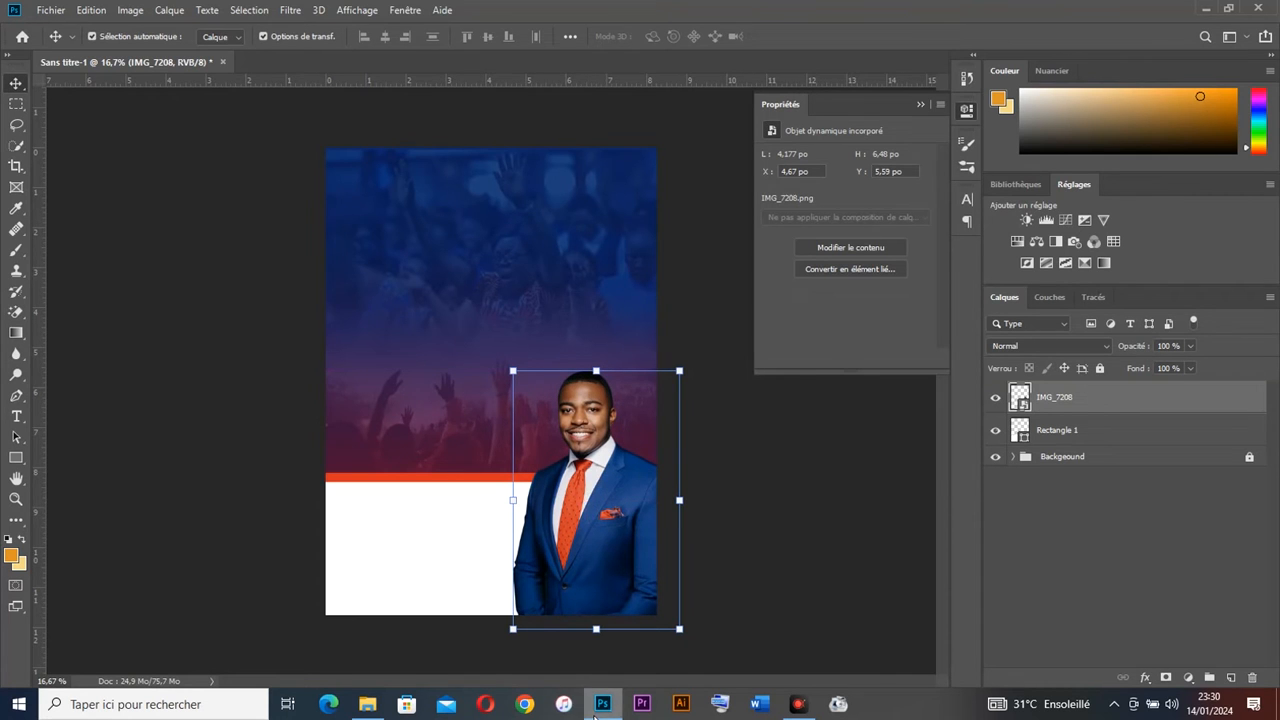
click(367, 704)
drag(800, 195, 508, 329)
drag(519, 393, 518, 222)
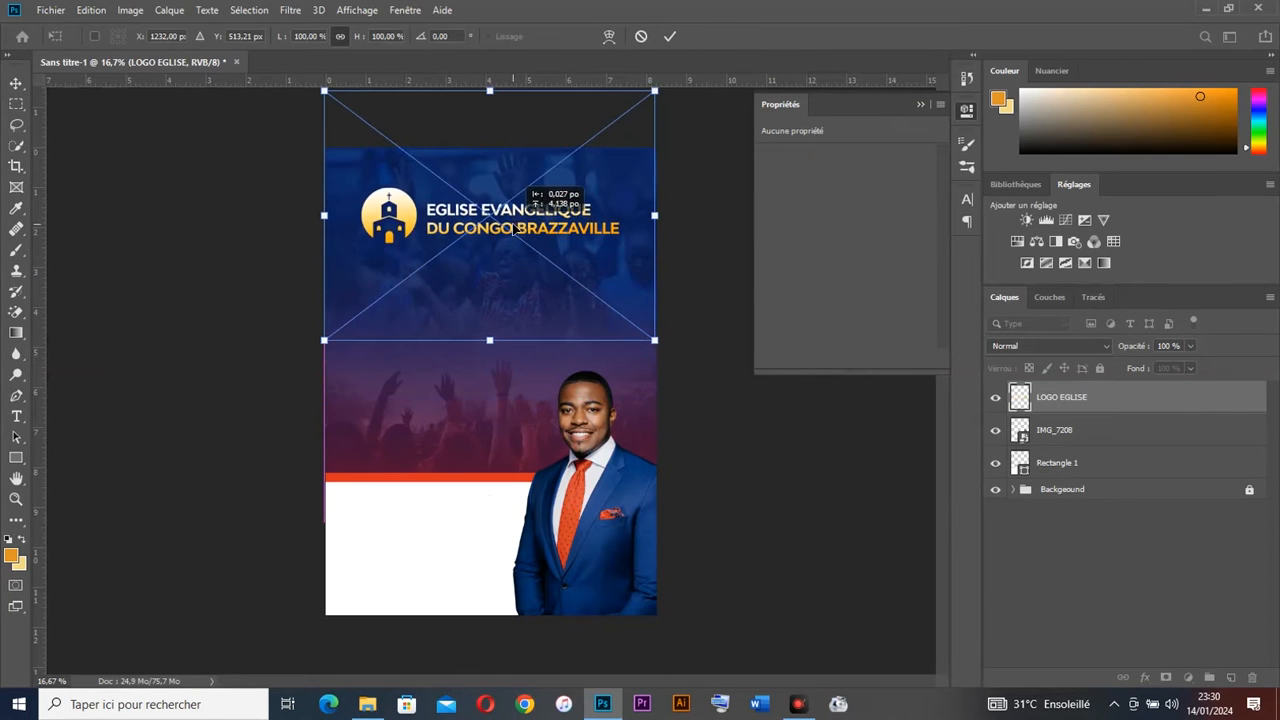
drag(662, 212, 530, 180)
key(Return)
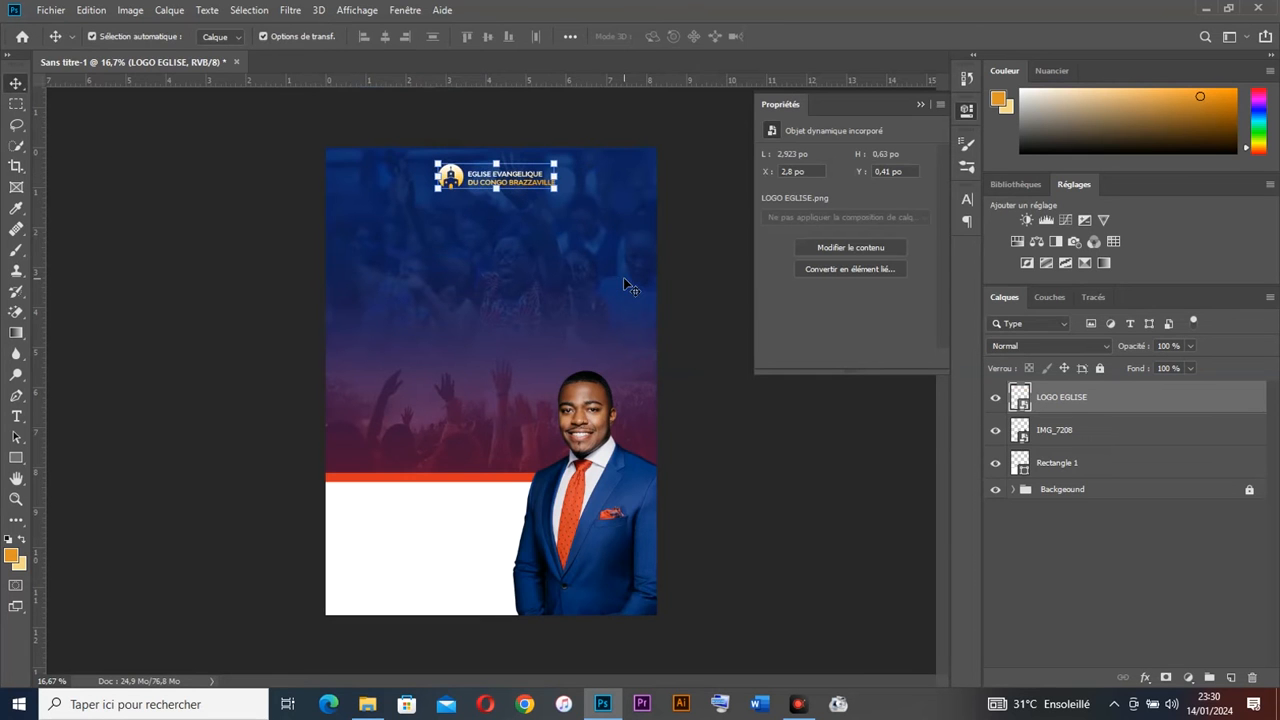
scroll(623, 277, up, 9)
drag(589, 198, 686, 417)
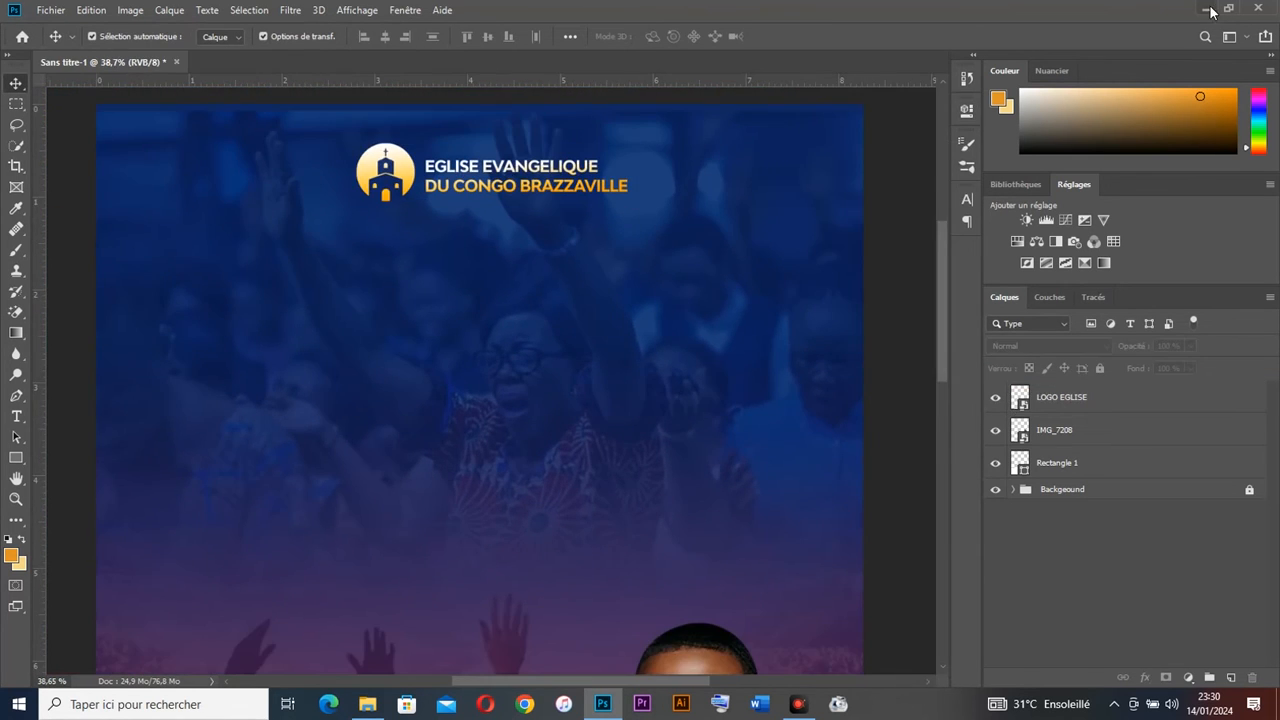
click(1208, 9)
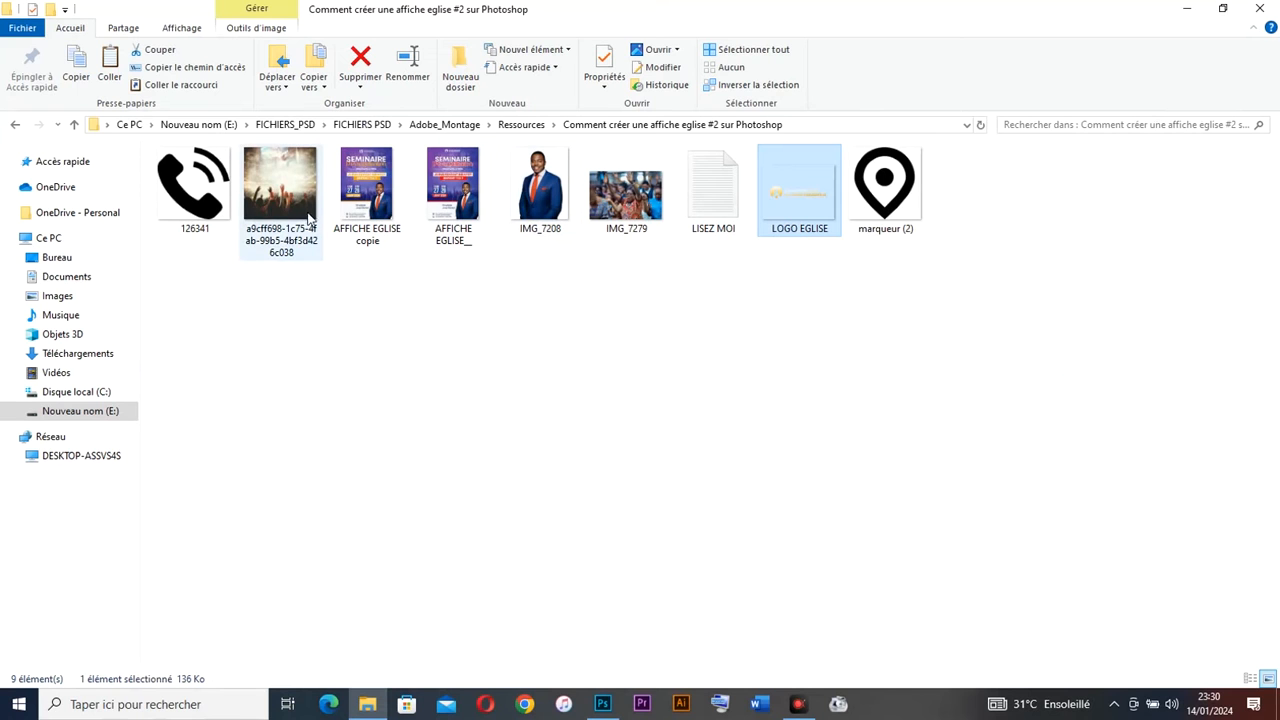
click(609, 702)
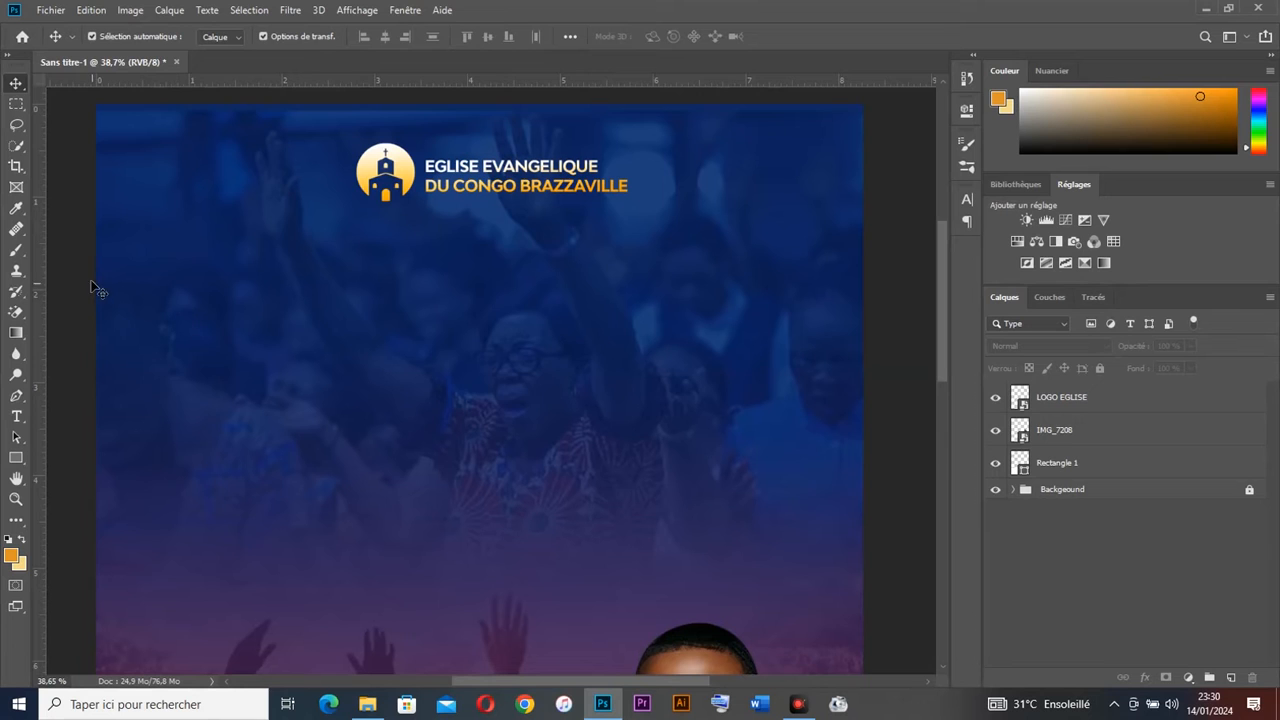
Step: Type the title SEMINAIRE below the logo and size it to 58 pt
click(17, 416)
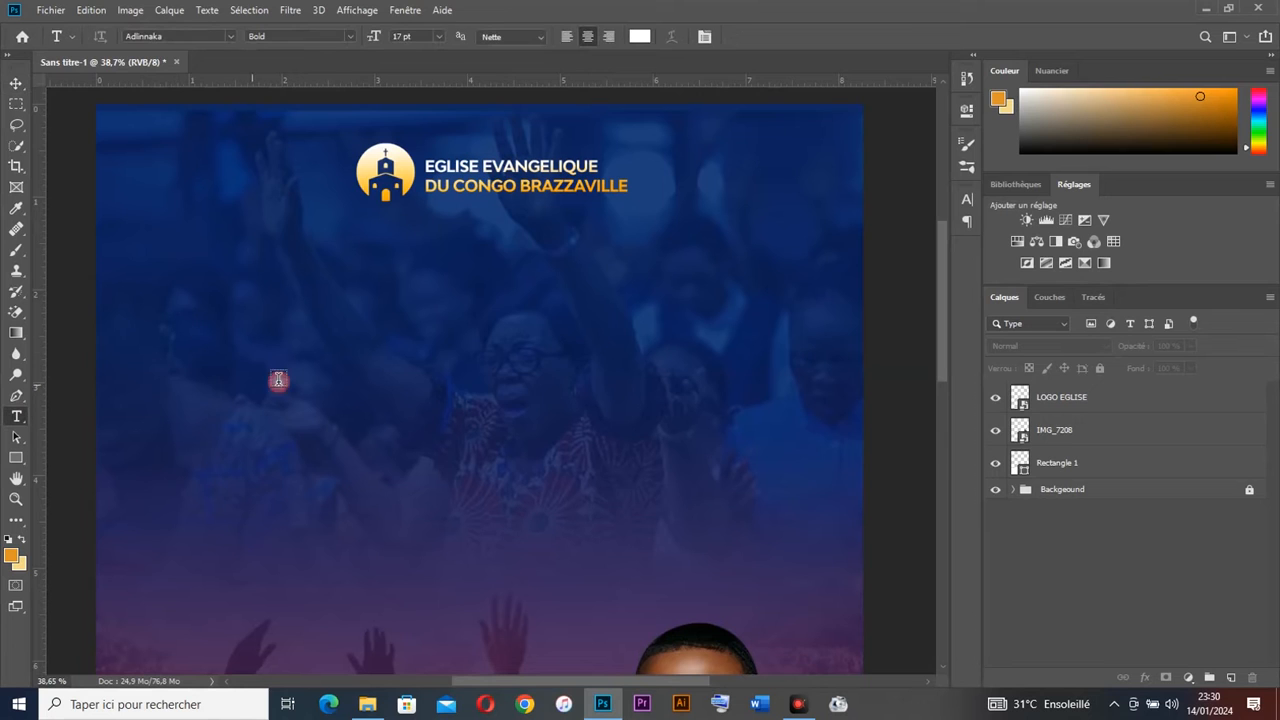
click(283, 309)
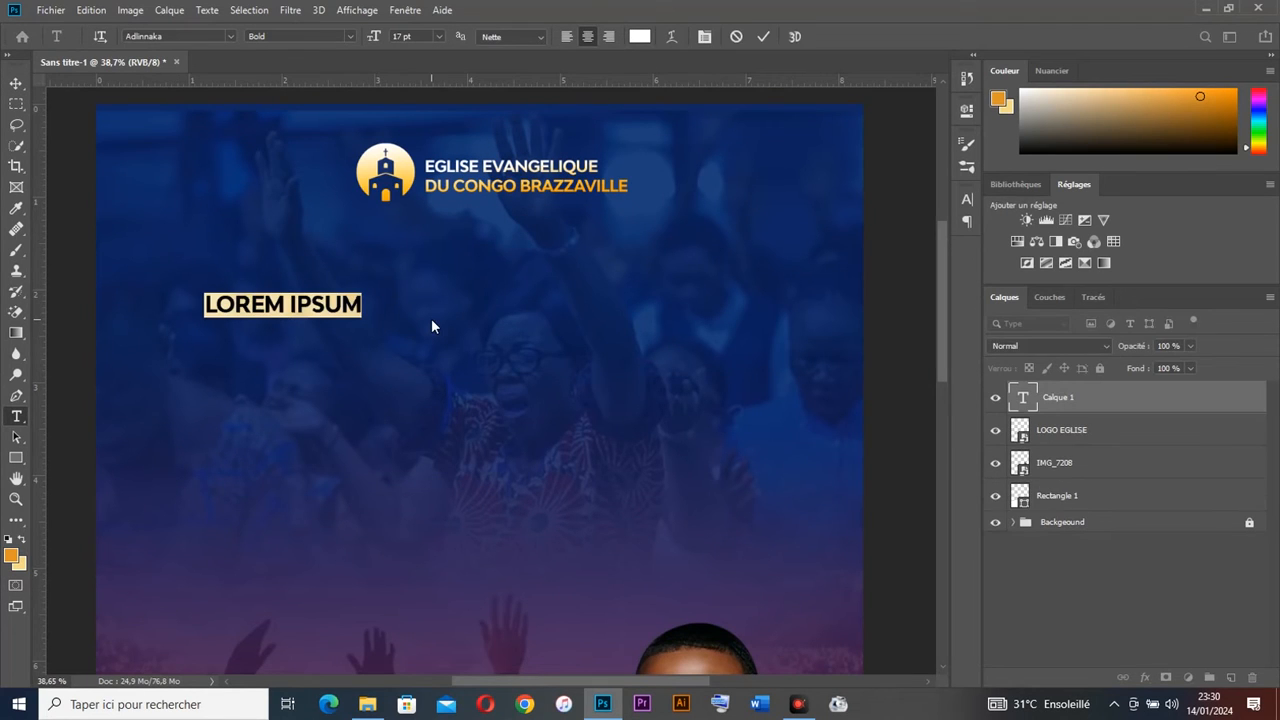
text(SEMINAIRE)
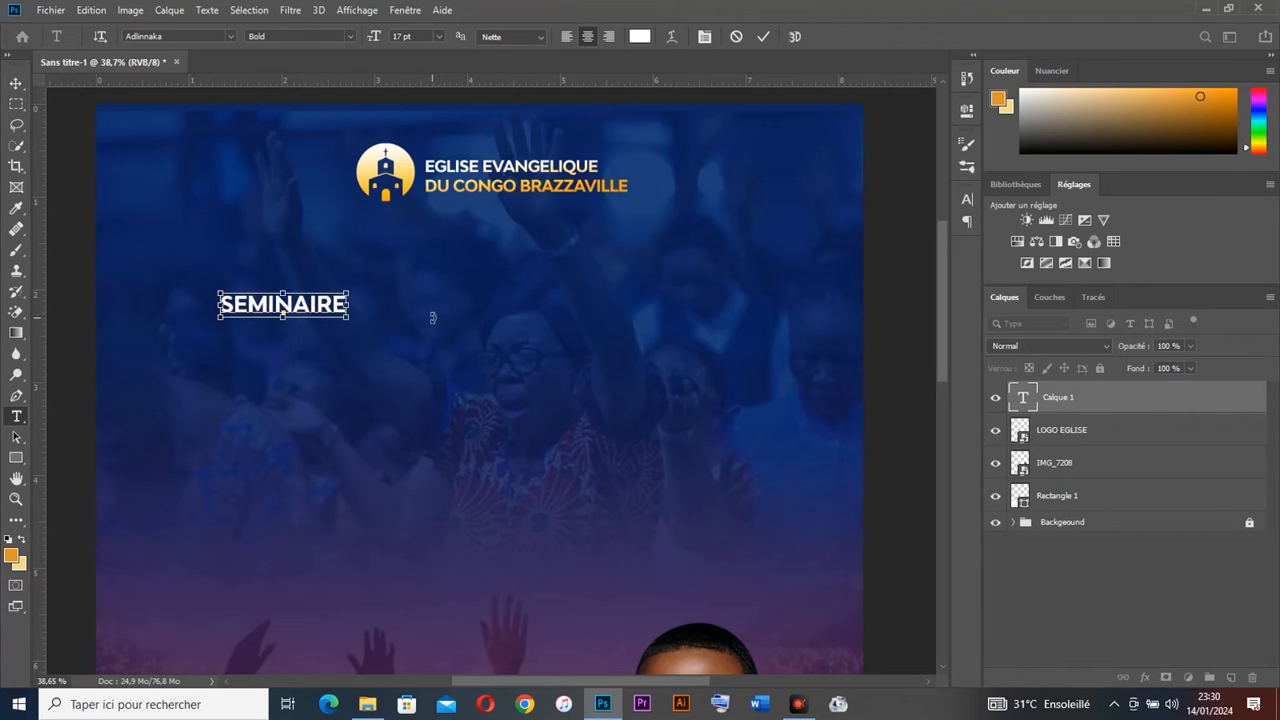
key(ctrl+a)
click(967, 199)
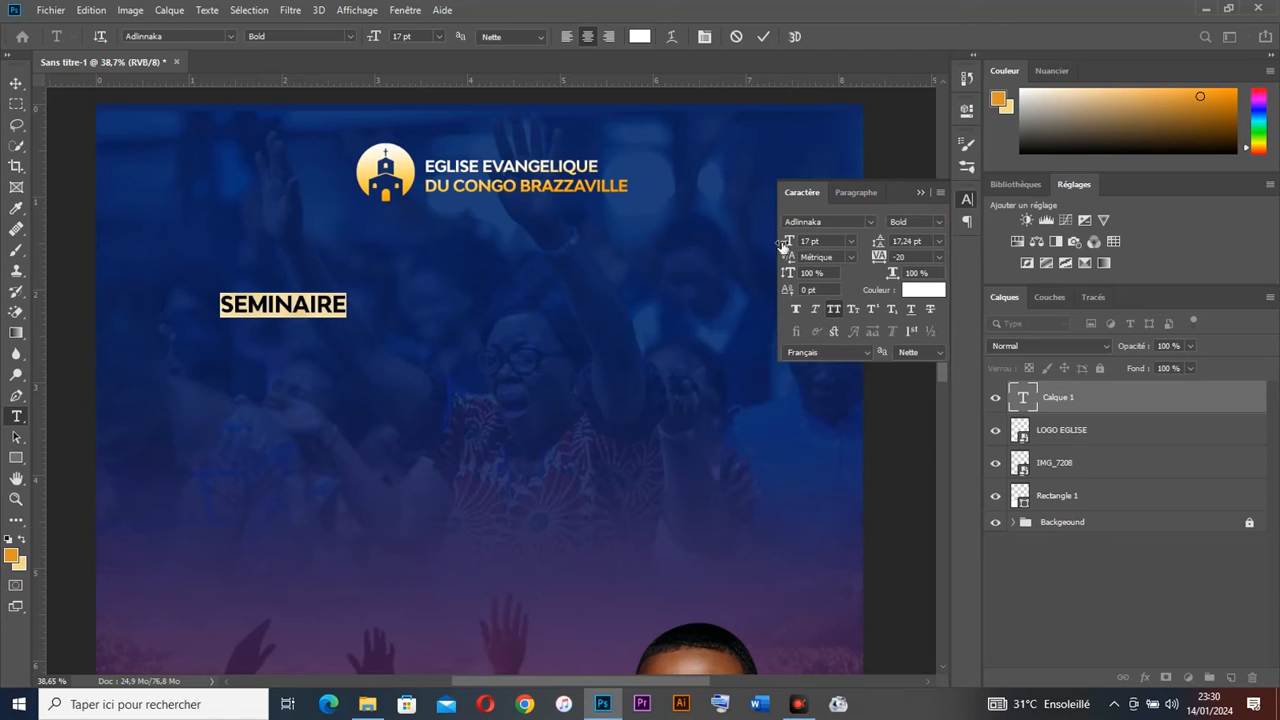
drag(783, 243, 806, 241)
Step: Centre SEMINAIRE horizontally on the poster and duplicate it as a line below
click(16, 83)
drag(345, 295, 492, 295)
key(ctrl+a)
click(384, 37)
key(ctrl+d)
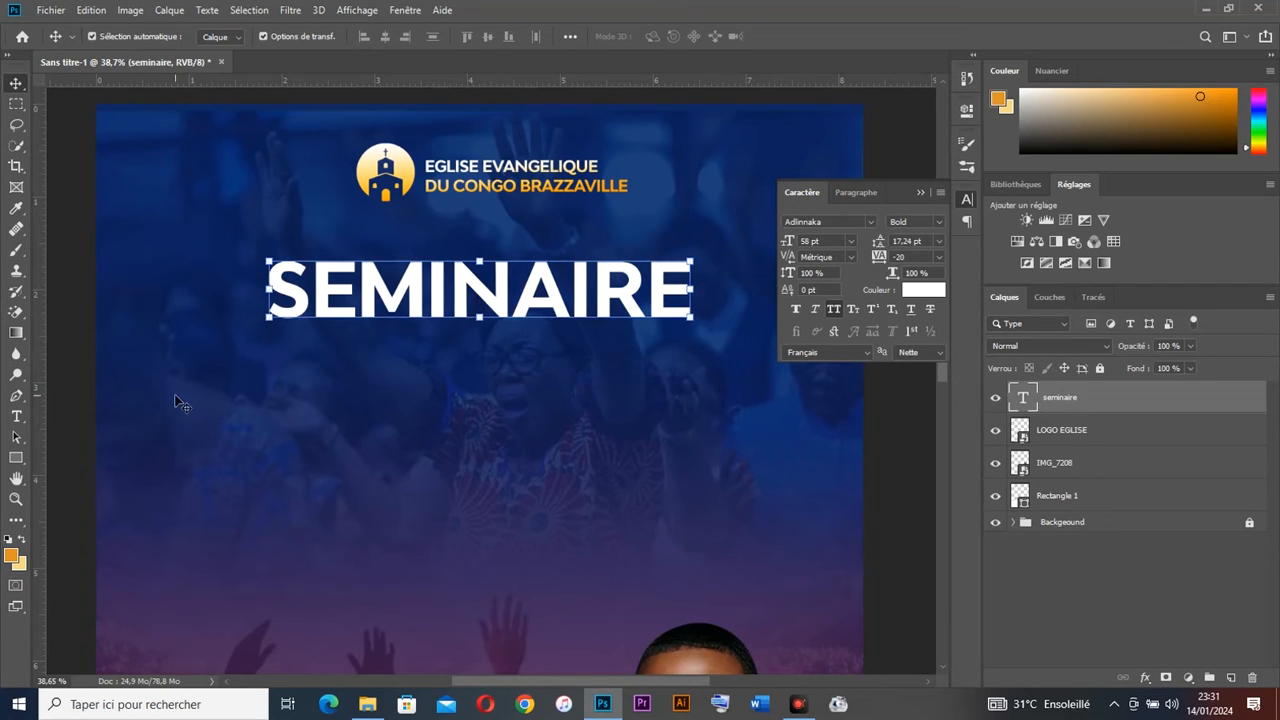
drag(456, 288, 456, 374)
Step: Replace the duplicated title's text with D'EVANGELISATION
double_click(456, 372)
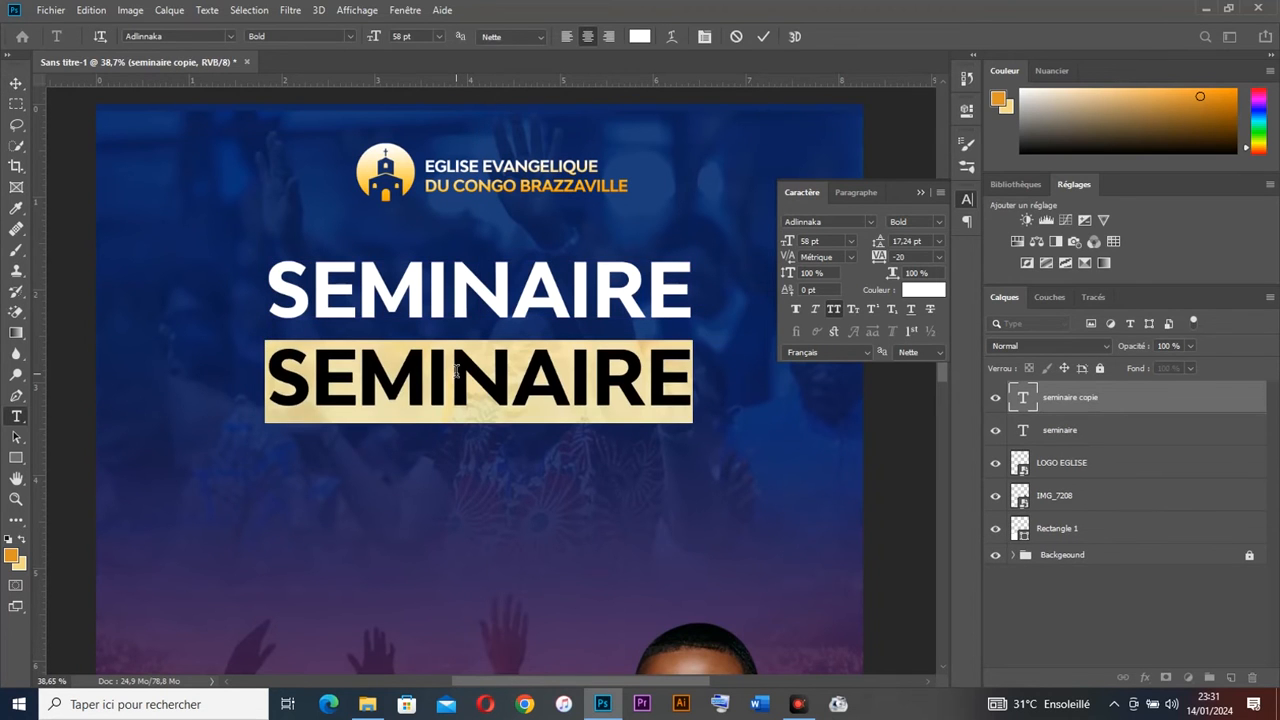
text(D)
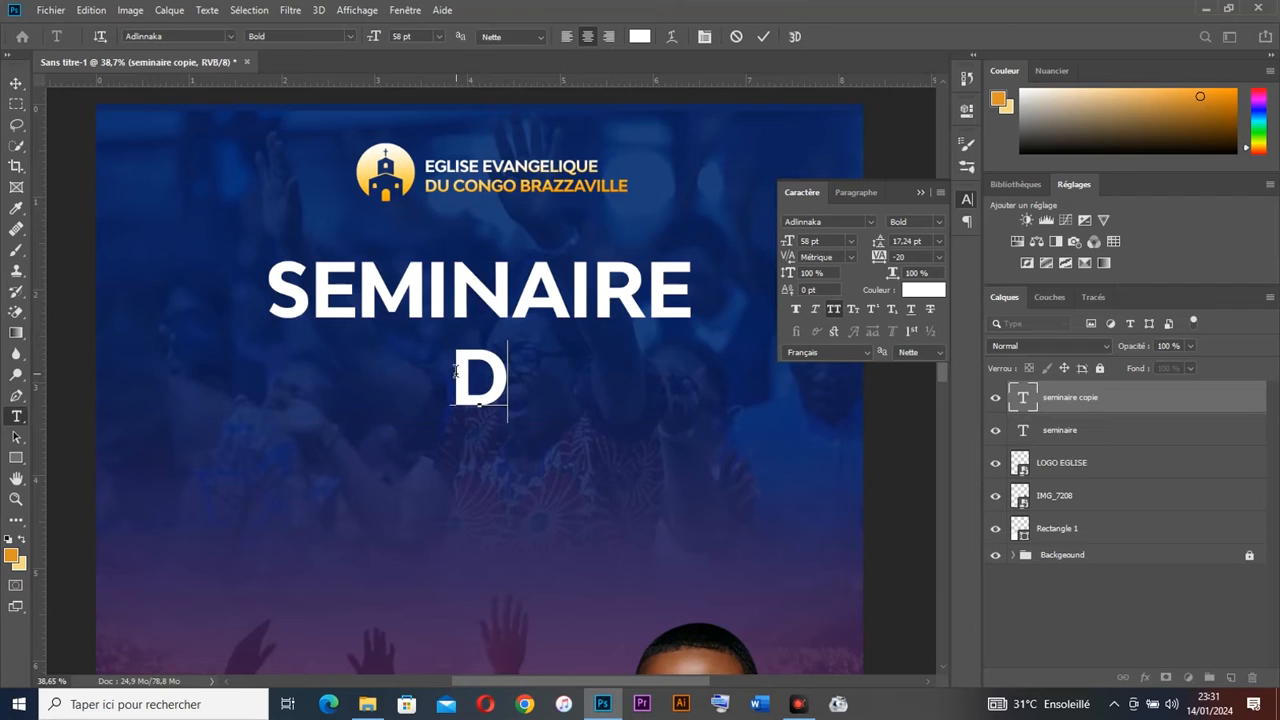
text(»)
key(BackSpace)
text(')
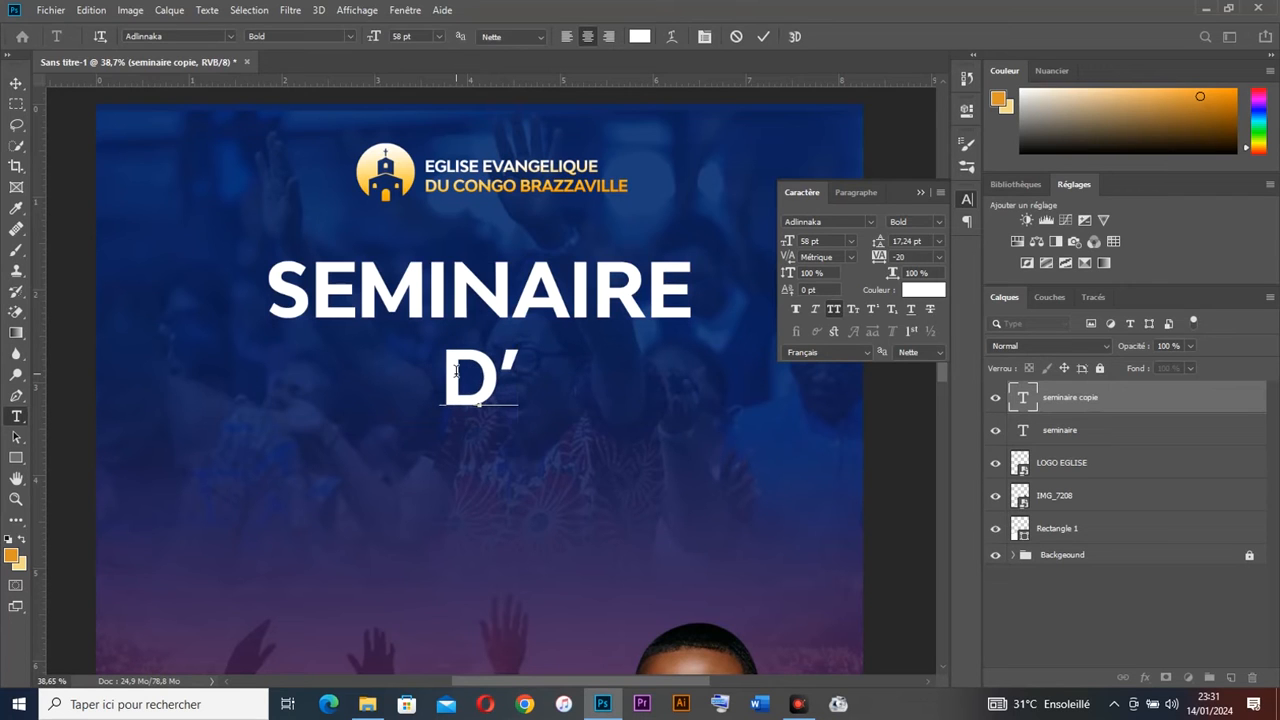
text(E V)
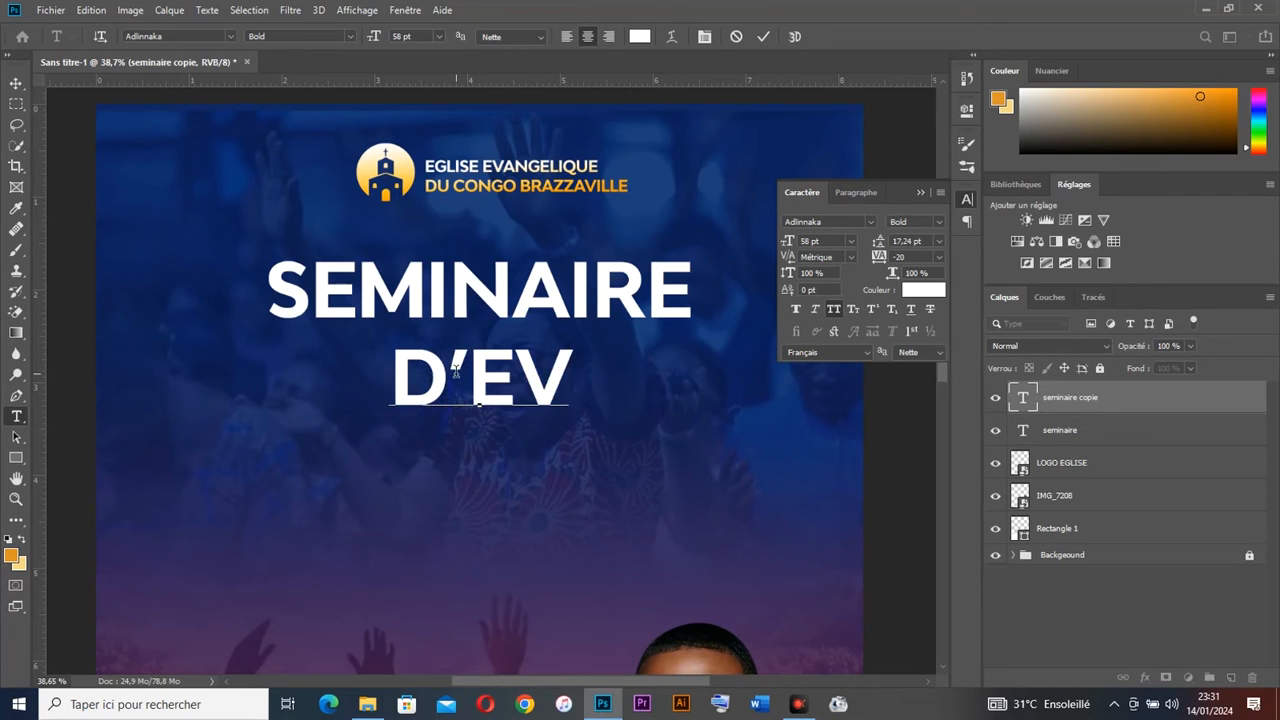
text(AN)
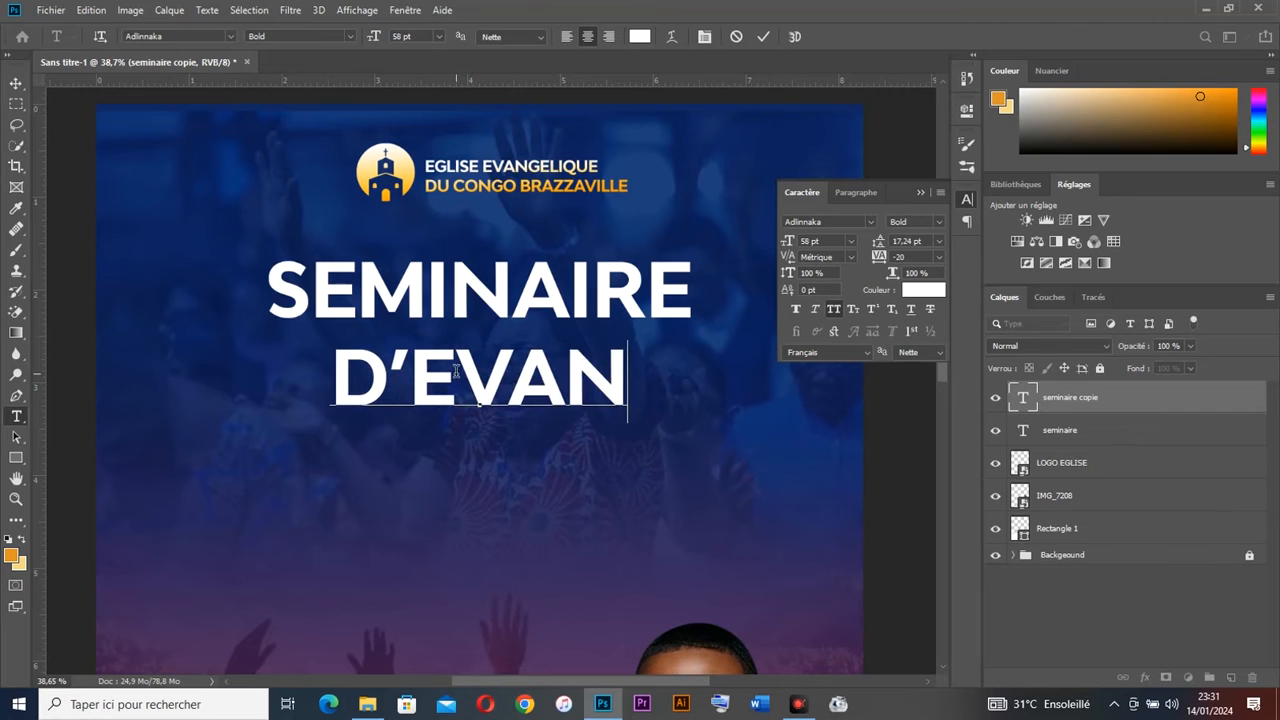
text(GELISATION)
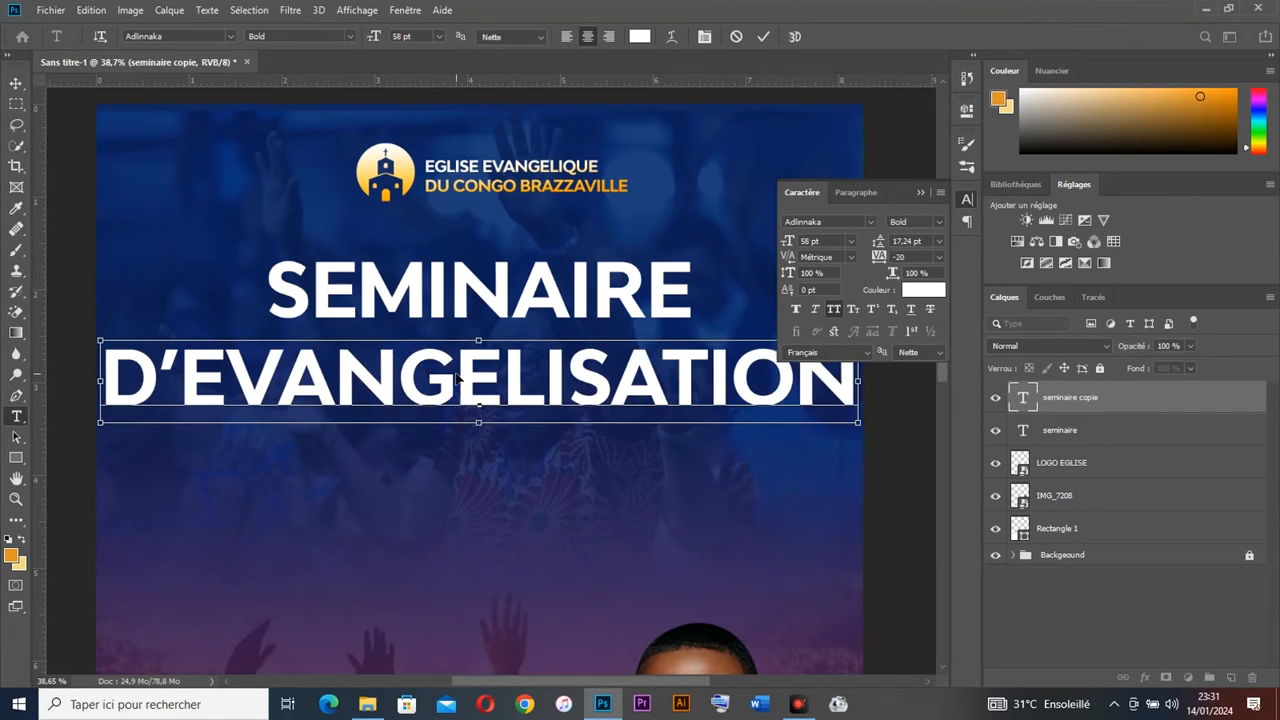
Step: Set the line in Qalisha Signature Serif with All Caps off and a capital D
key(ctrl+a)
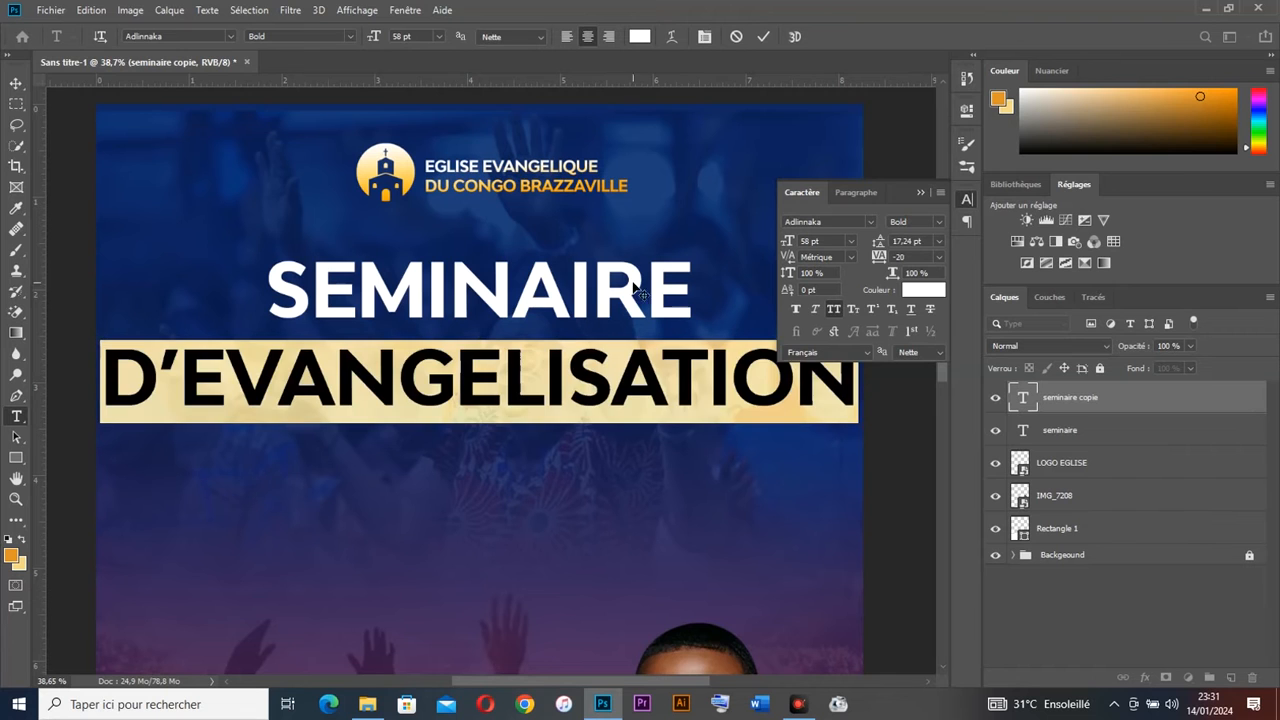
click(870, 221)
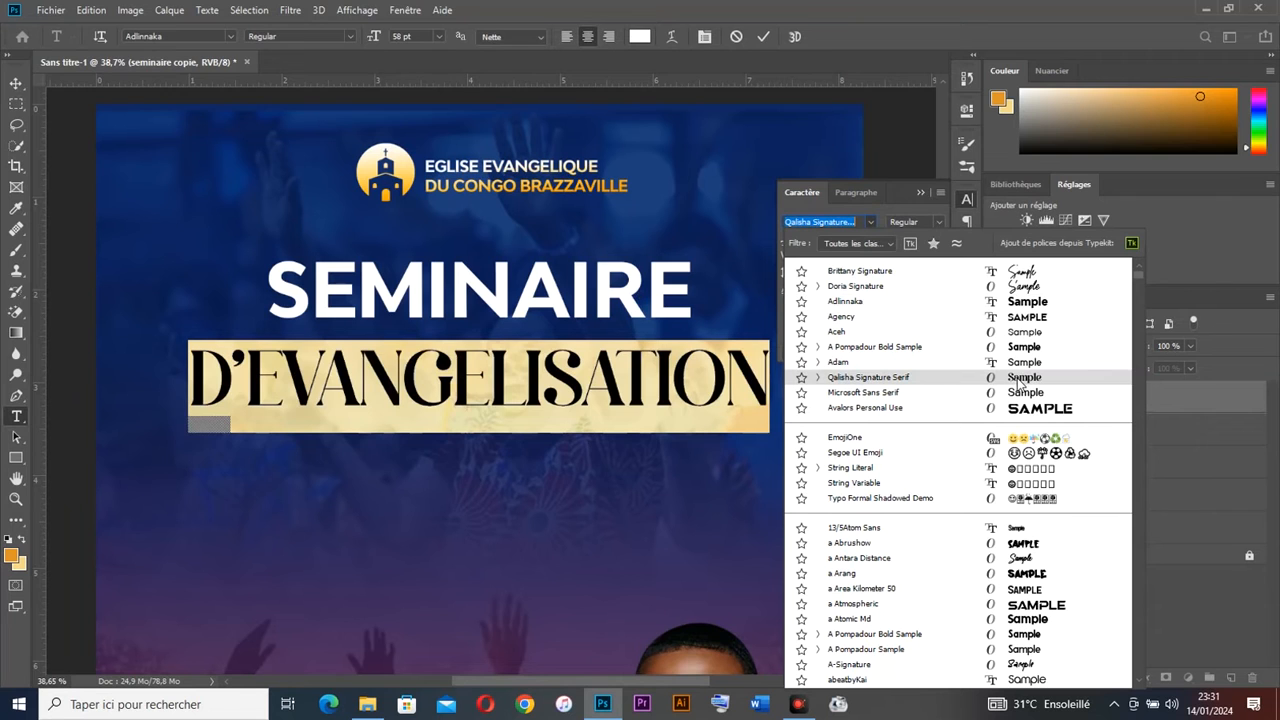
click(1018, 379)
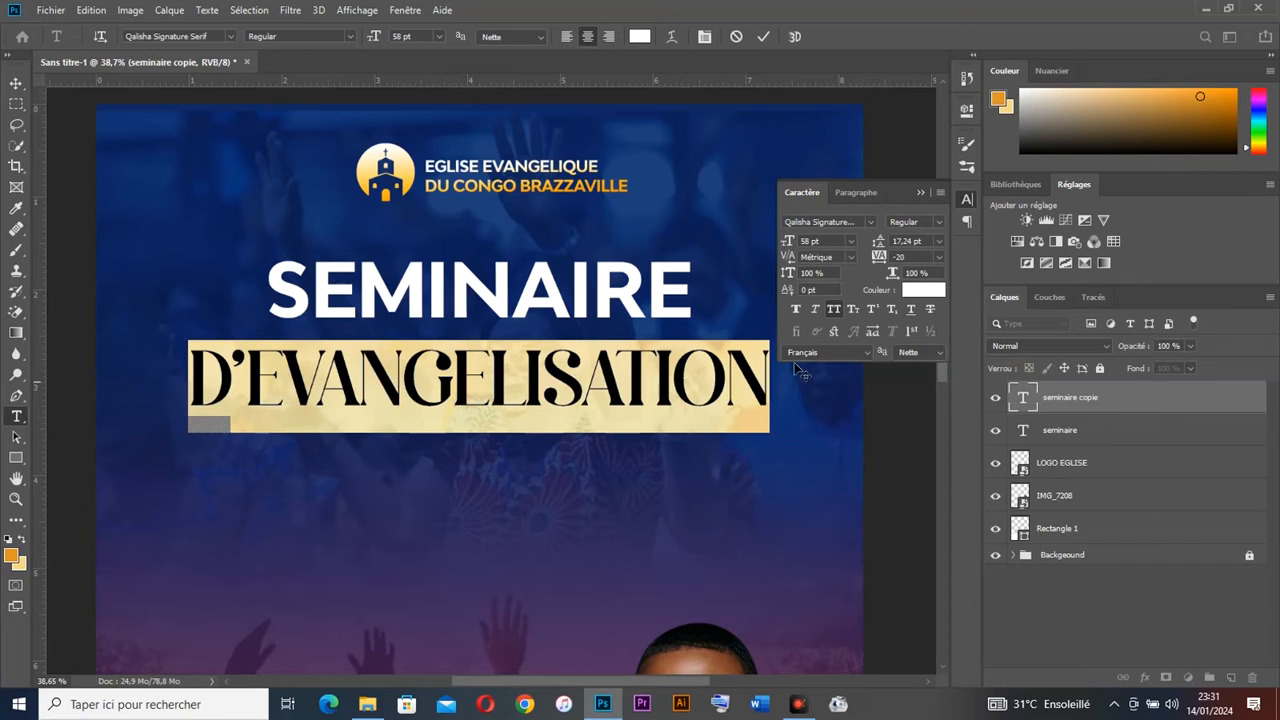
click(835, 311)
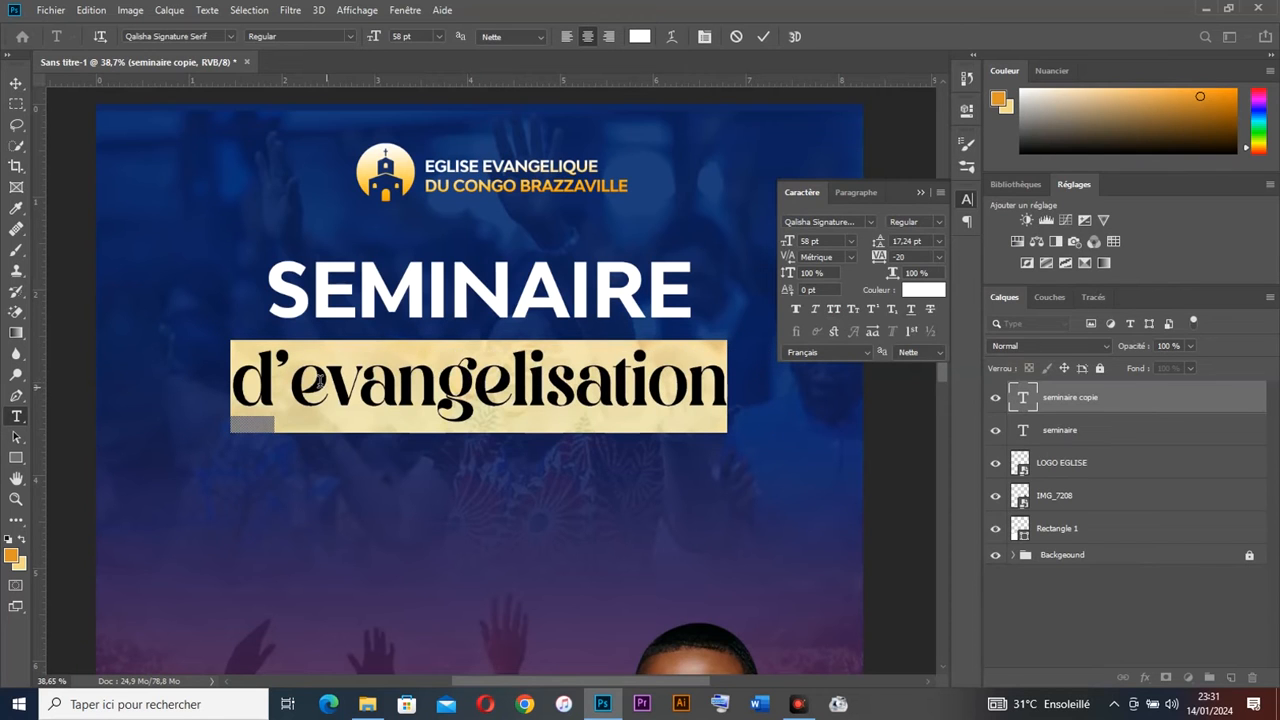
click(280, 385)
key(BackSpace)
text(D)
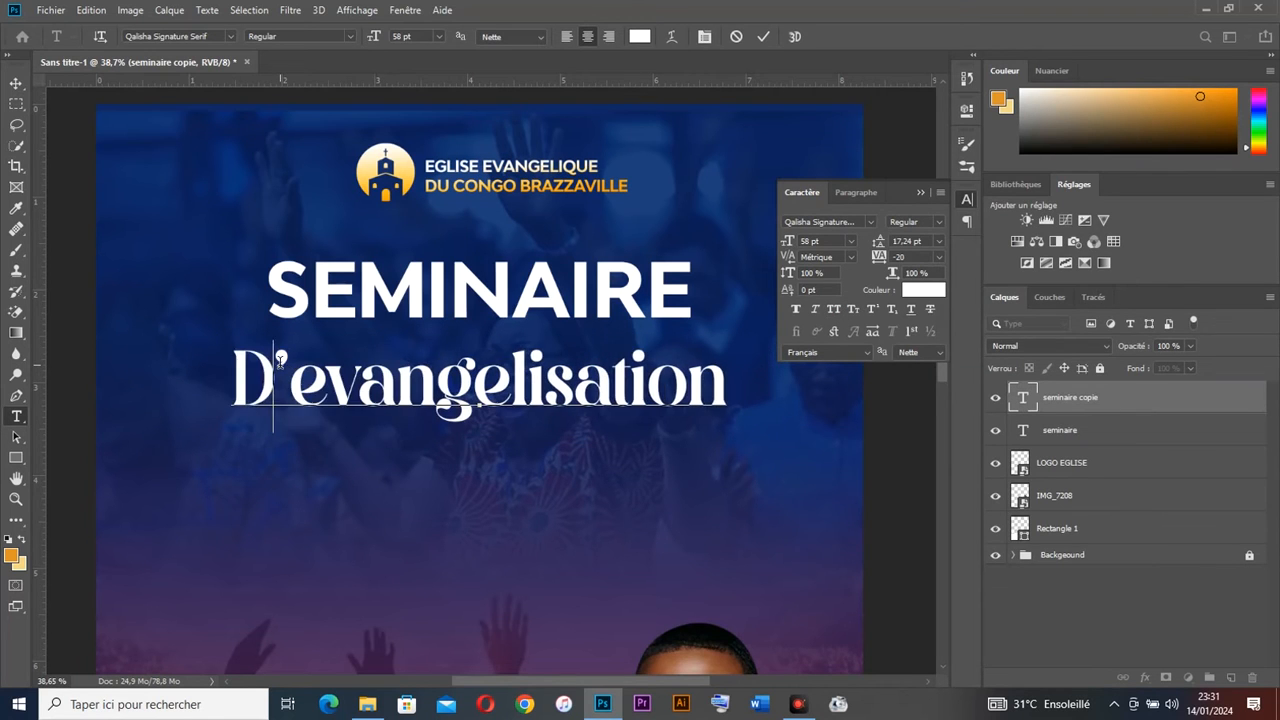
key(ctrl)
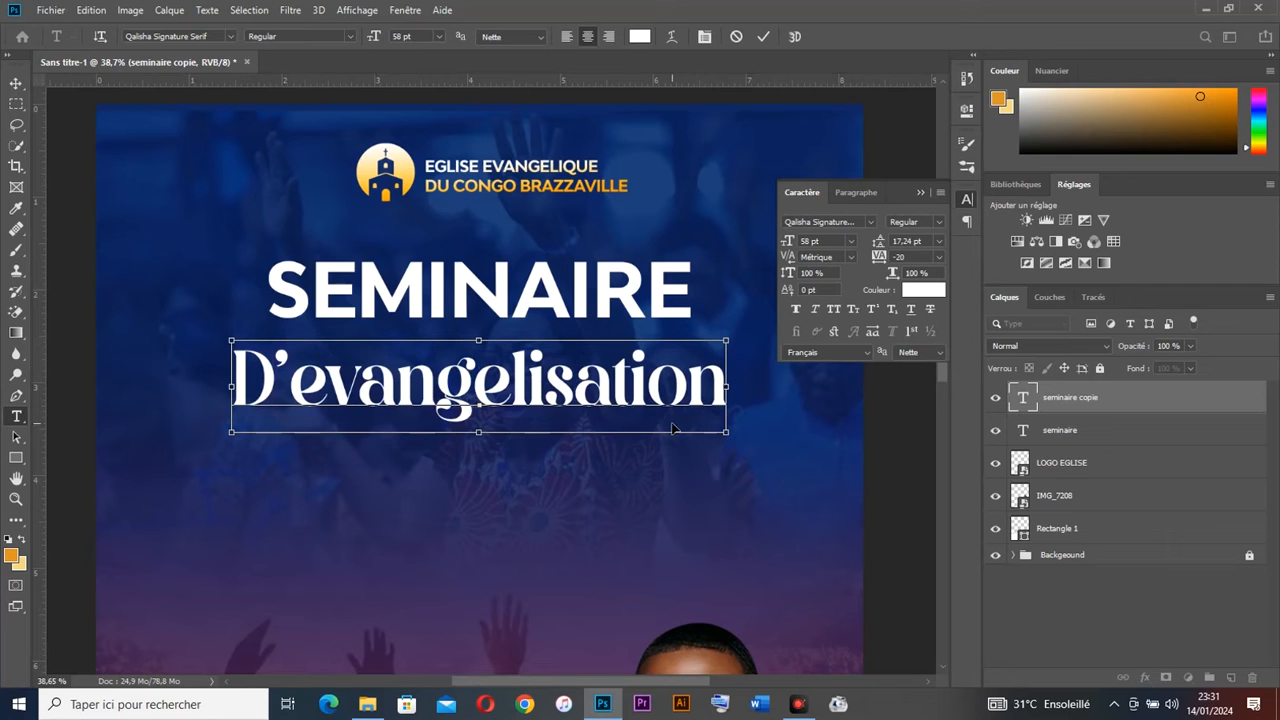
Step: Raise D'evangelisation to 67 pt and move it snugly under SEMINAIRE
key(ctrl+a)
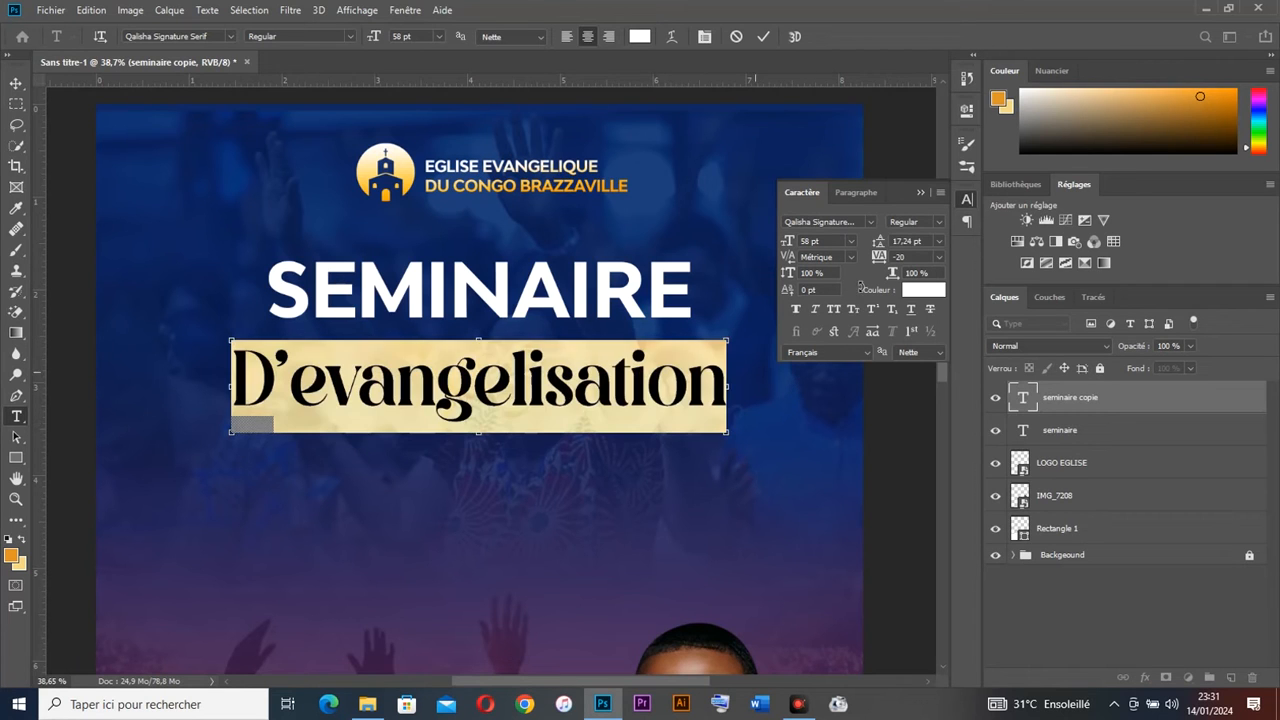
click(835, 241)
key(Up)
key(Up)
key(Up)
key(Up)
key(Up)
key(Up)
key(Up)
key(Up)
key(Up)
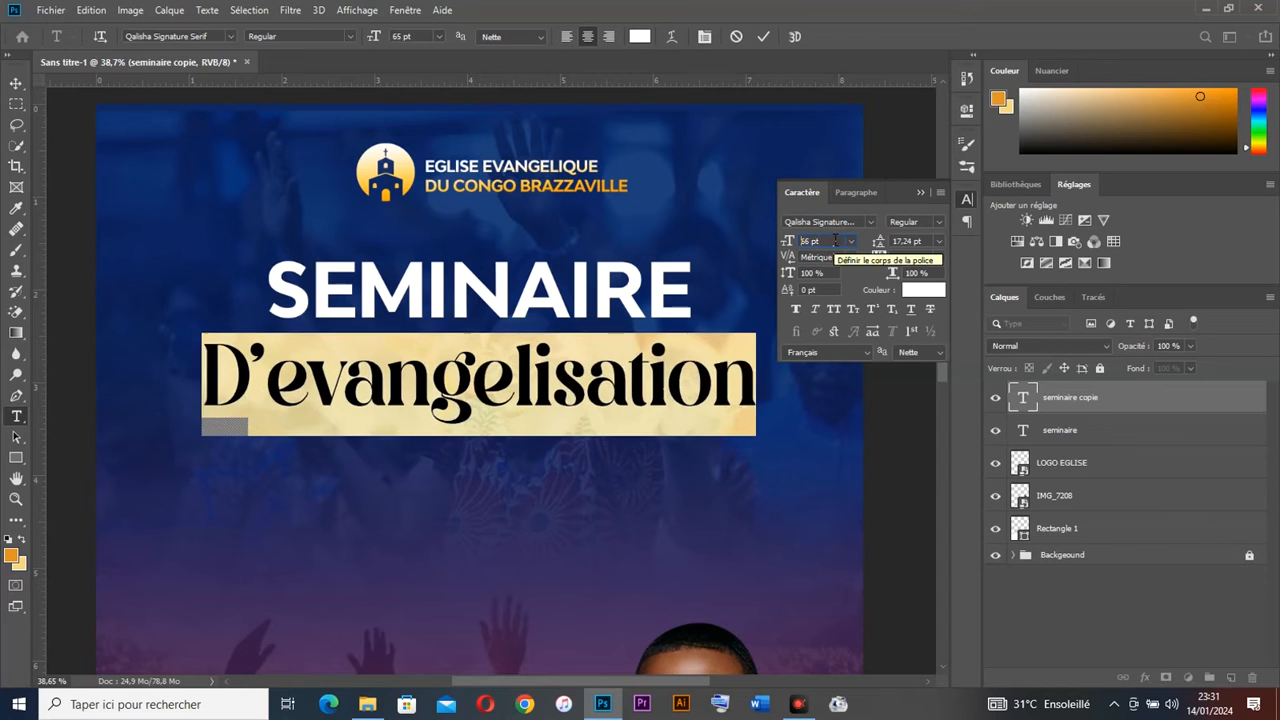
click(15, 82)
drag(516, 380, 523, 357)
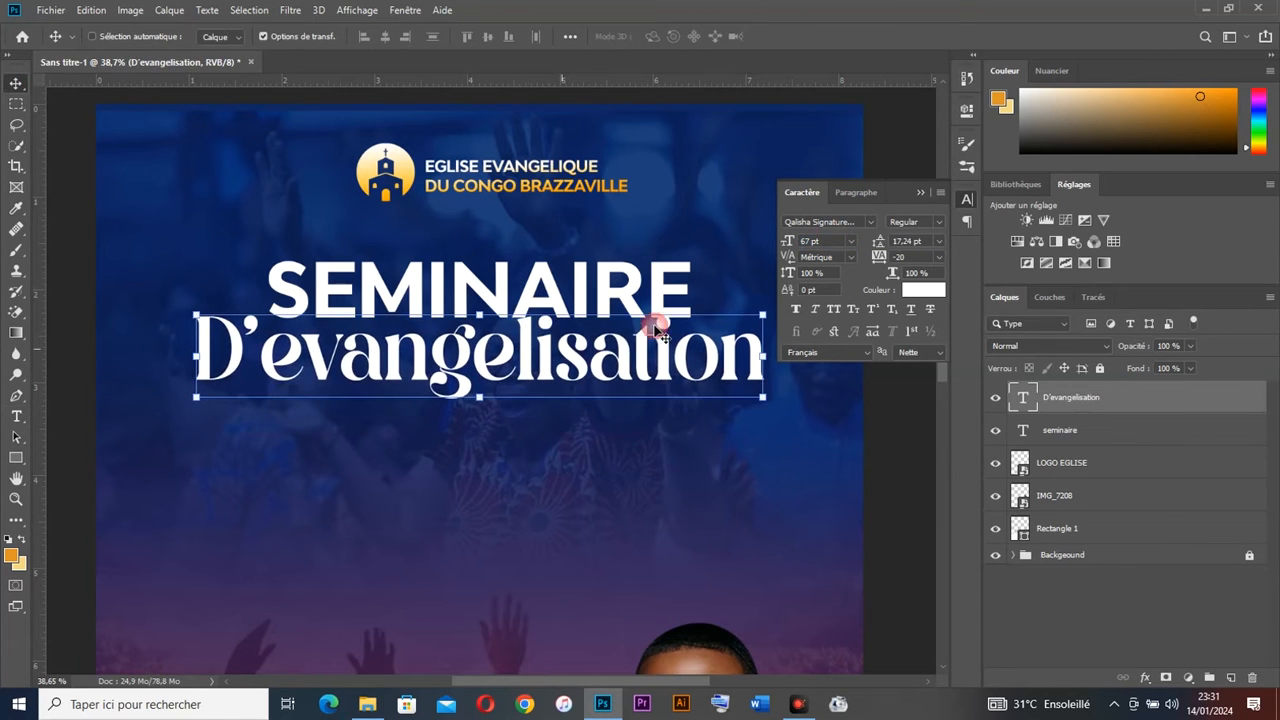
Step: Colour the D'evangelisation title text bright red (f11717)
click(923, 290)
mouse_move(912, 308)
mouse_down()
mouse_move(930, 282)
mouse_move(926, 303)
mouse_move(918, 278)
mouse_up()
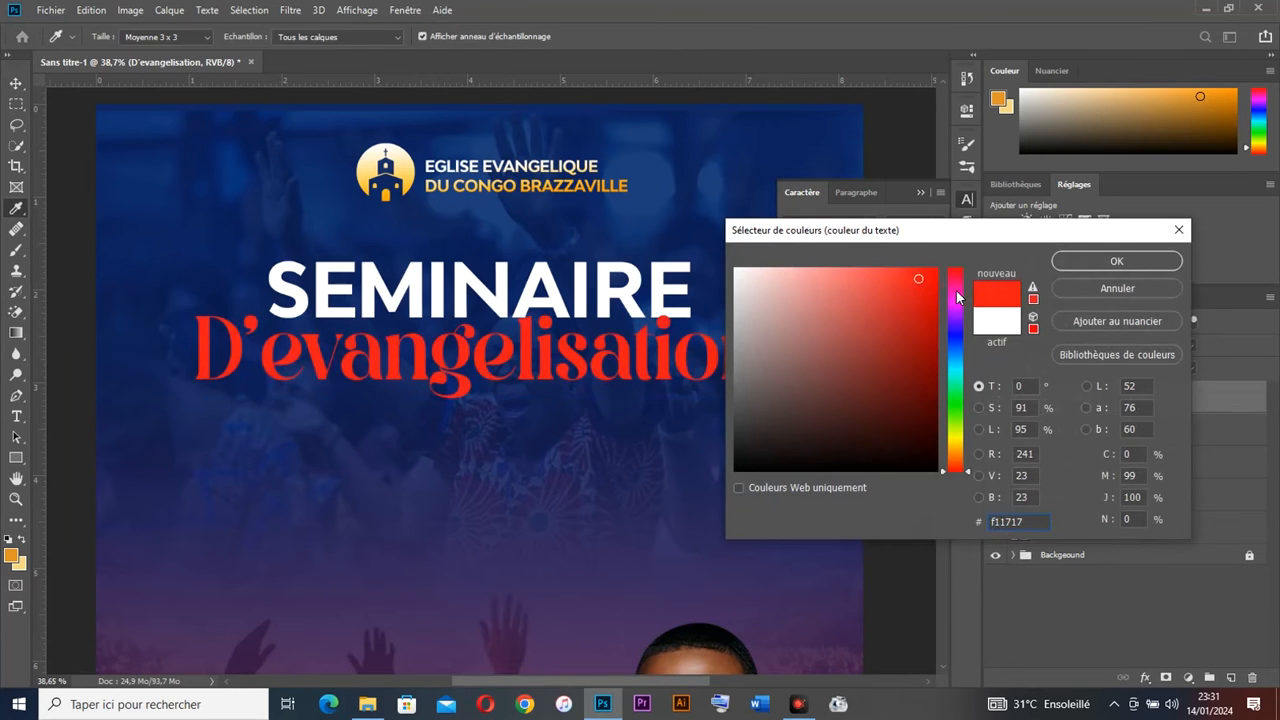
click(1117, 262)
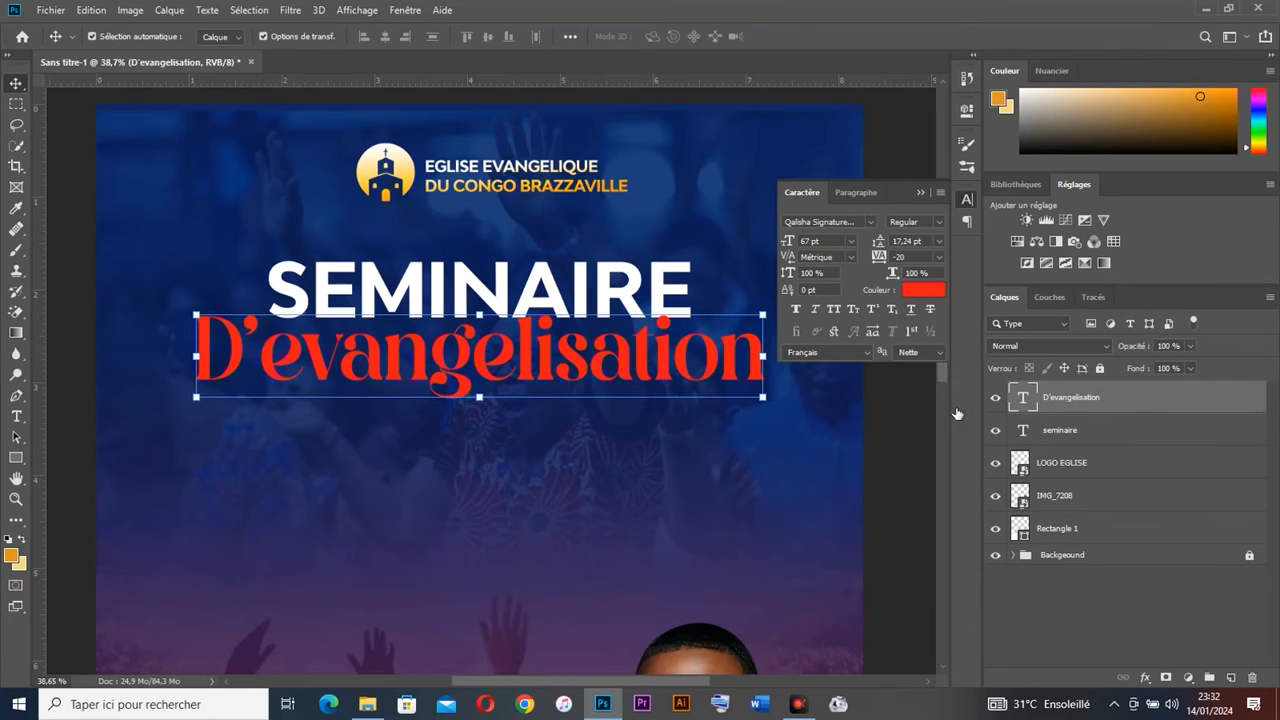
Step: Add an 8 px white solid-colour Contour stroke to the D'evangelisation title
click(620, 290)
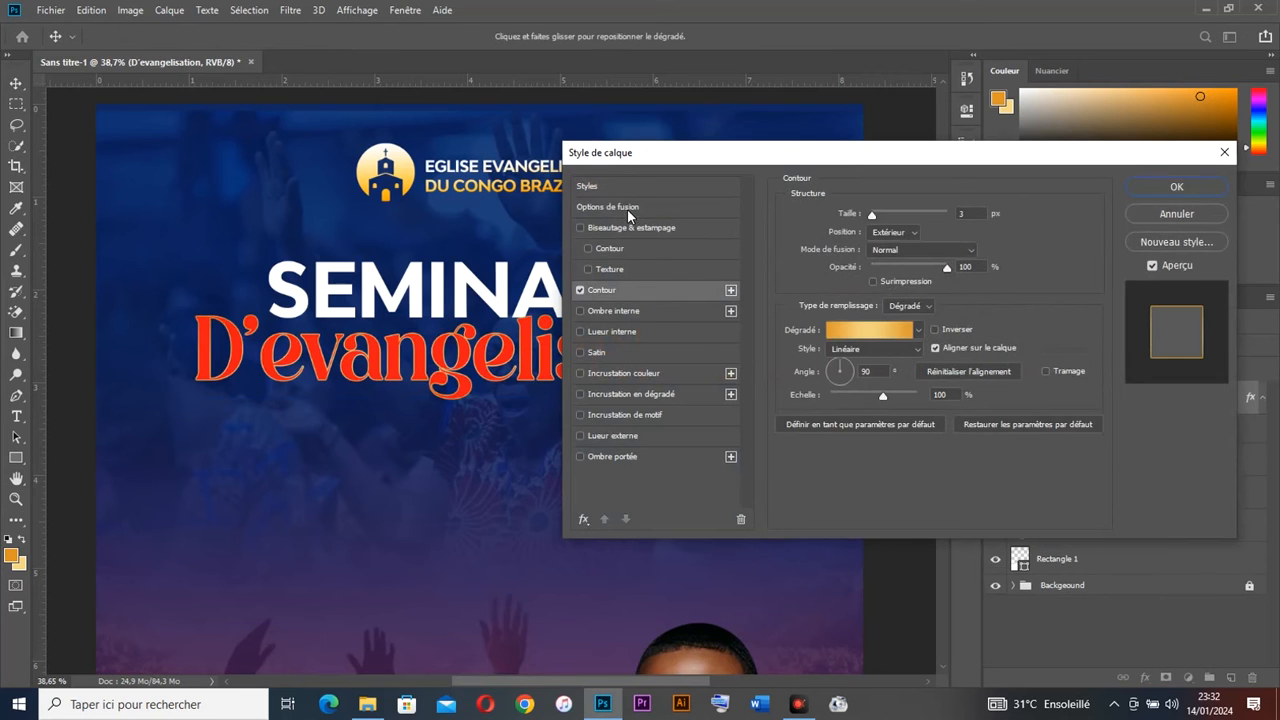
drag(625, 160, 918, 149)
click(1184, 302)
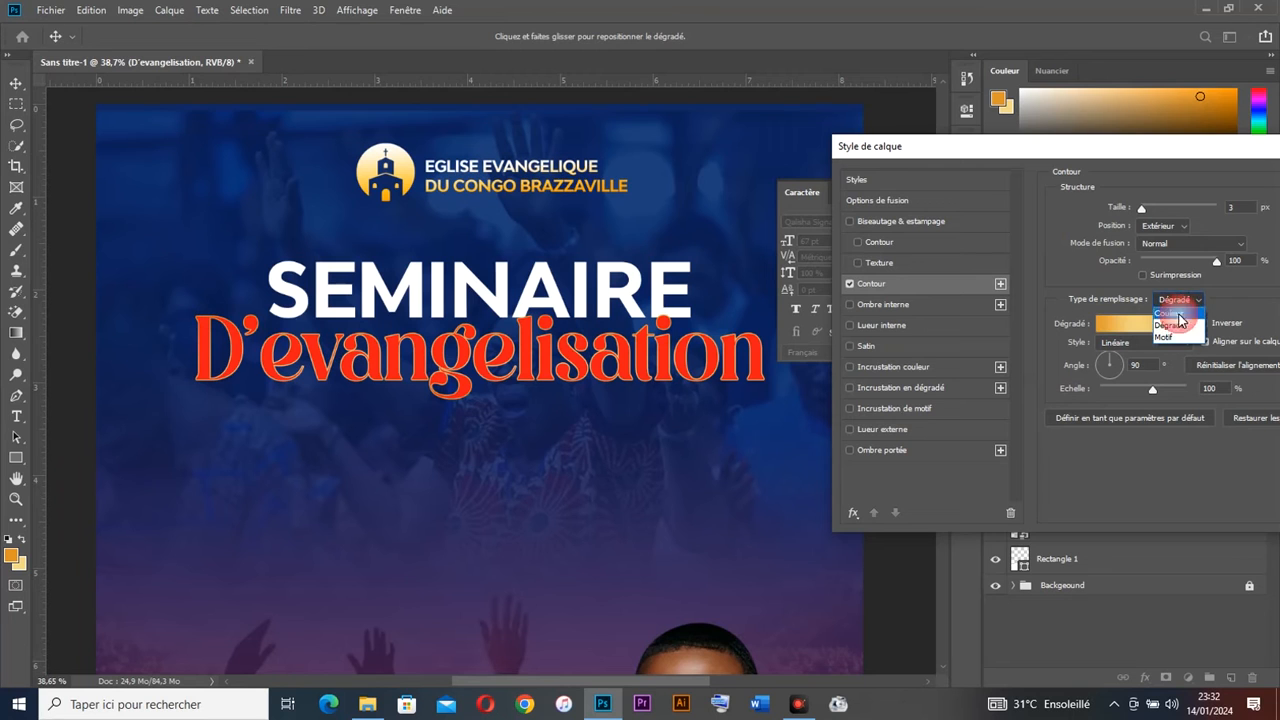
click(1168, 314)
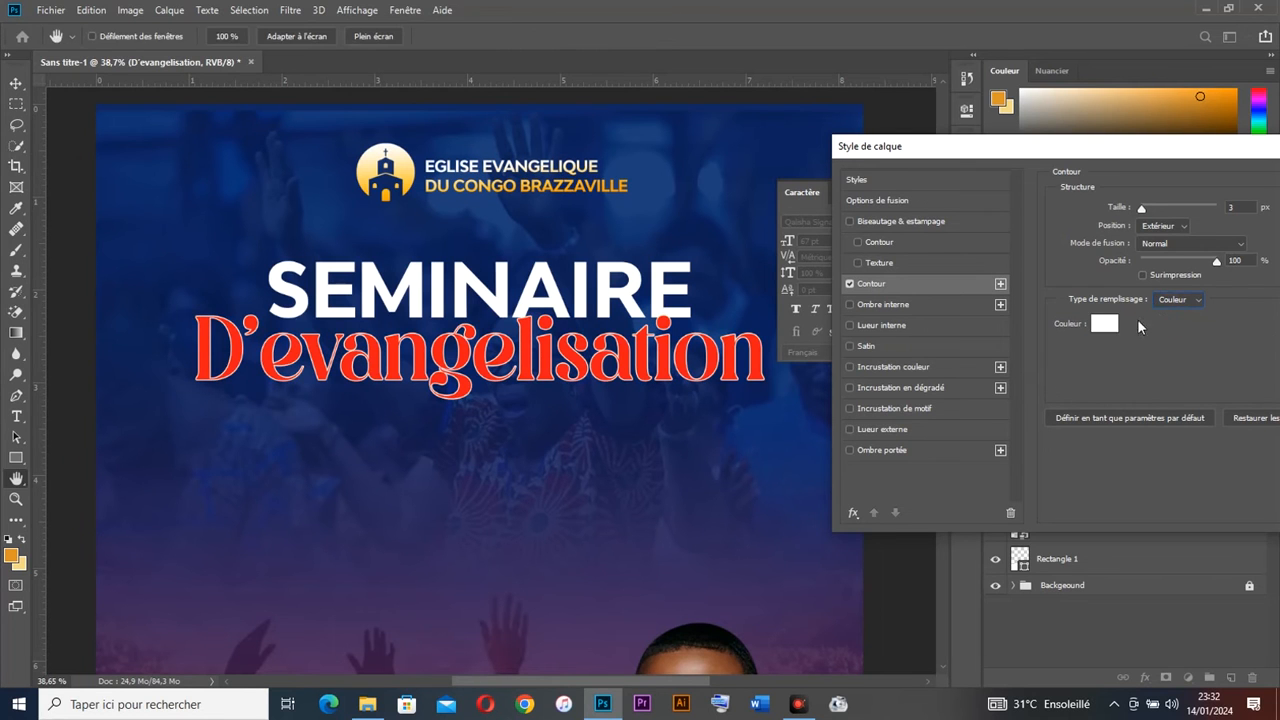
click(1098, 329)
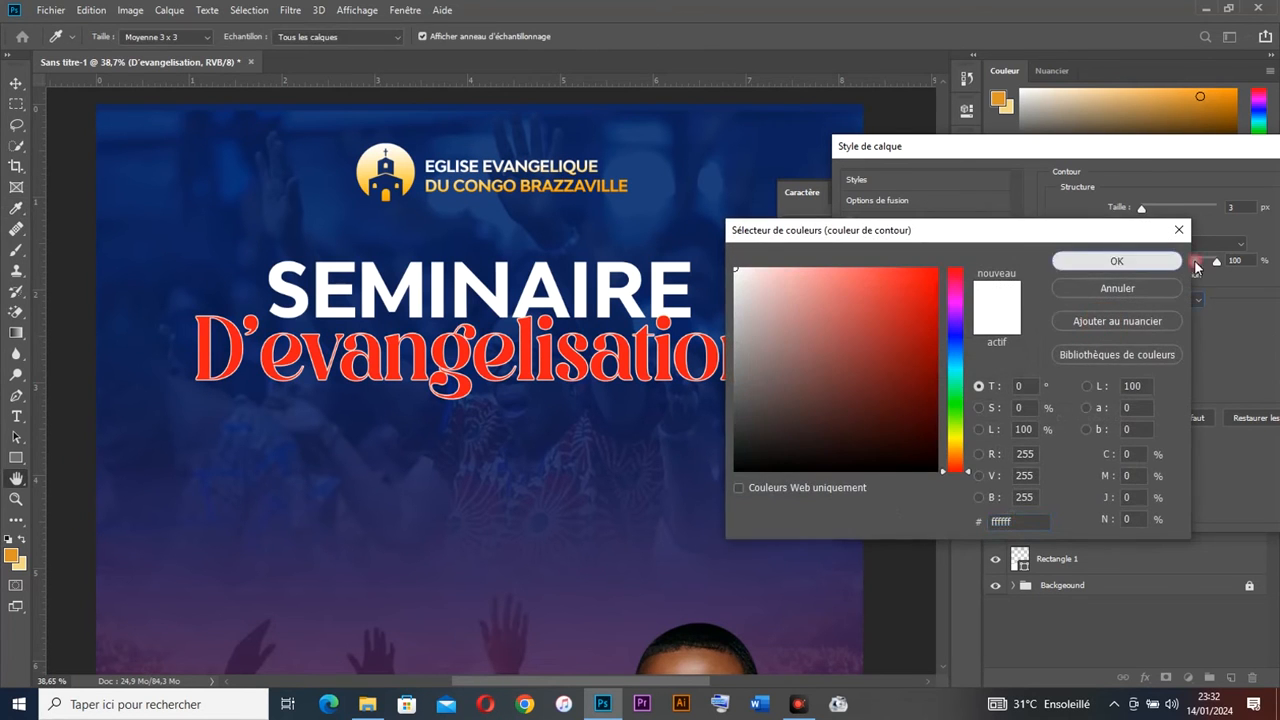
click(1132, 257)
click(1240, 211)
key(Up)
key(Up)
key(Up)
key(Up)
key(Up)
key(Down)
key(Up)
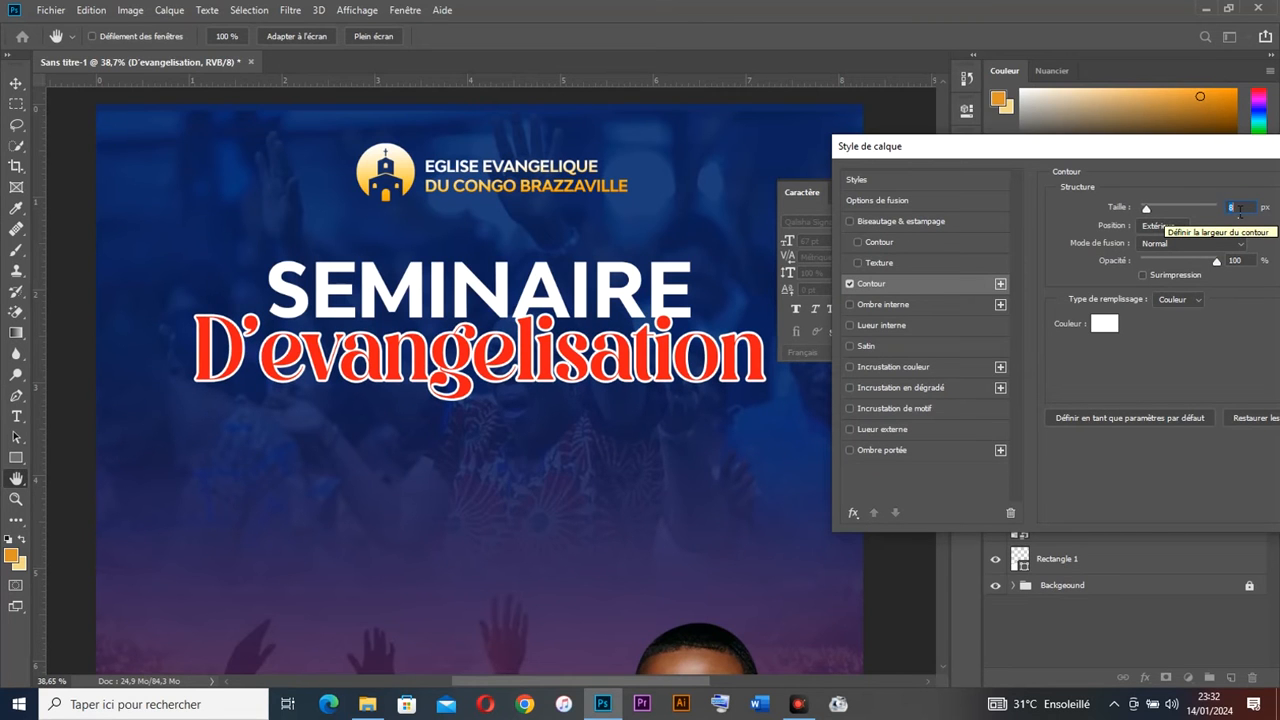
drag(1218, 152, 969, 182)
click(1164, 215)
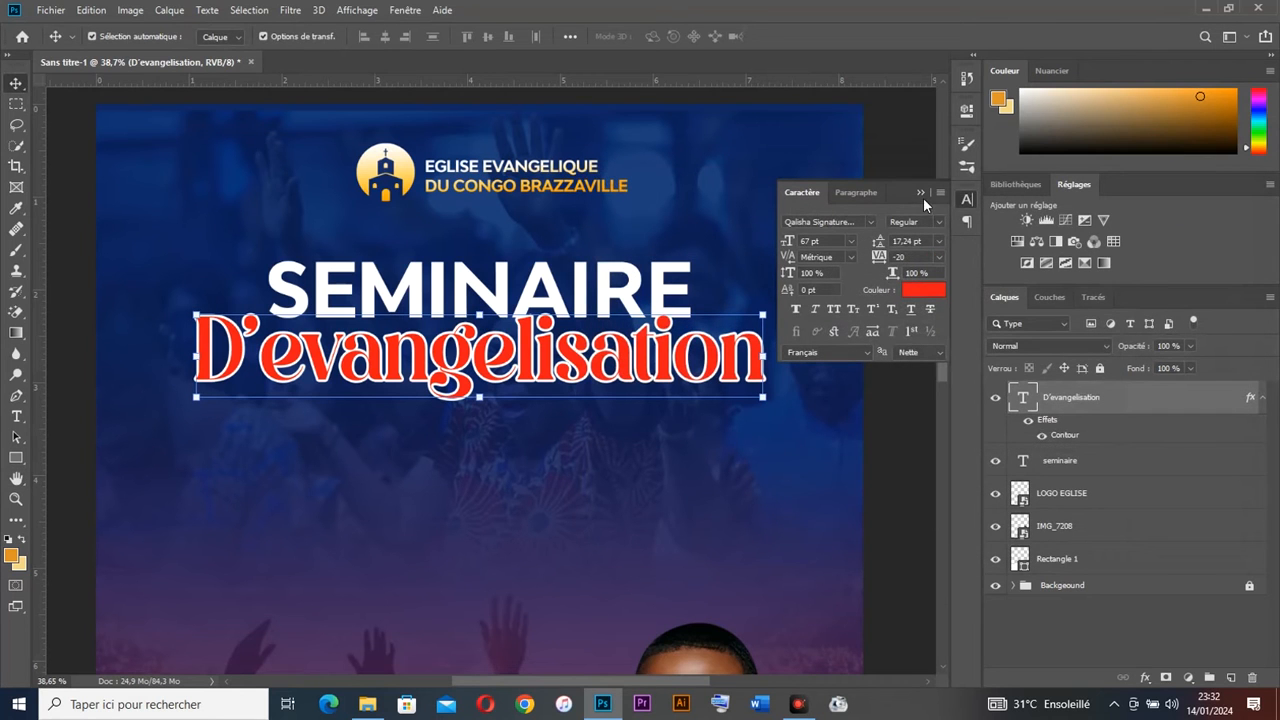
Step: Select both titles and centre SEMINAIRE horizontally above D'evangelisation
click(921, 193)
drag(788, 433, 474, 294)
click(390, 38)
key(ctrl)
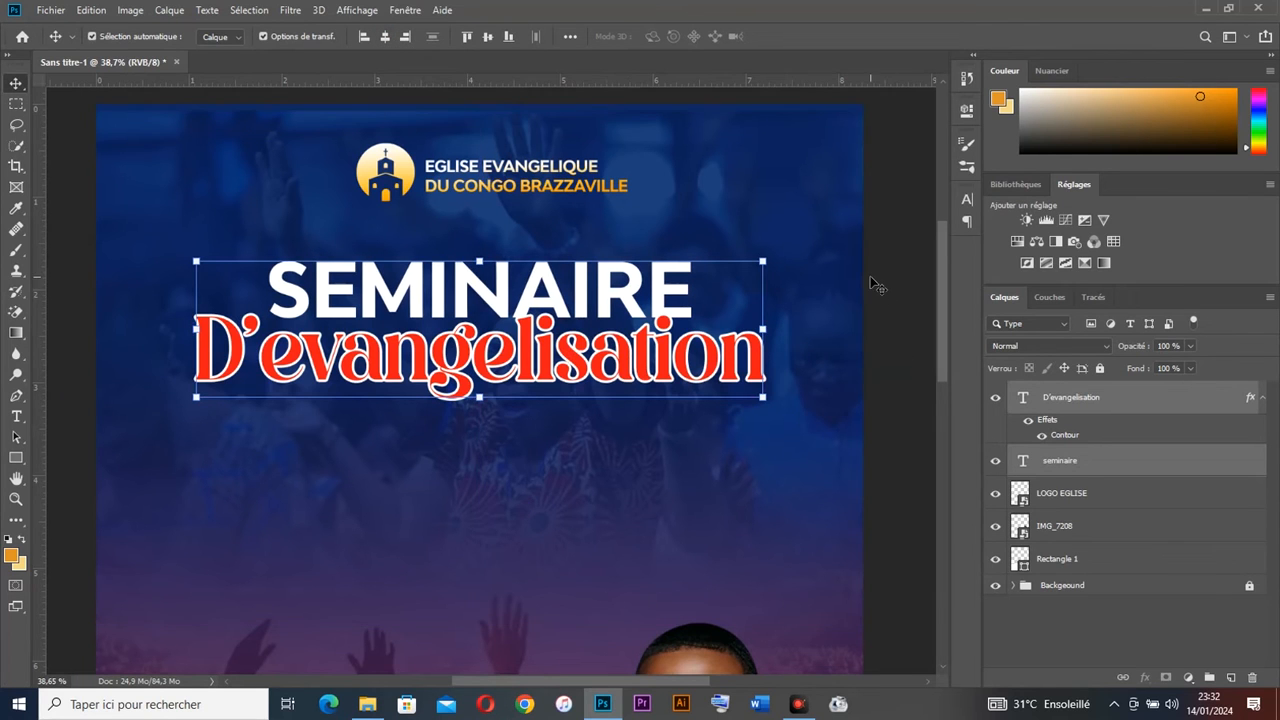
Step: Replace the first e in the title with é to read D'évangelisation
scroll(871, 282, down, 1)
click(757, 351)
scroll(740, 348, down, 1)
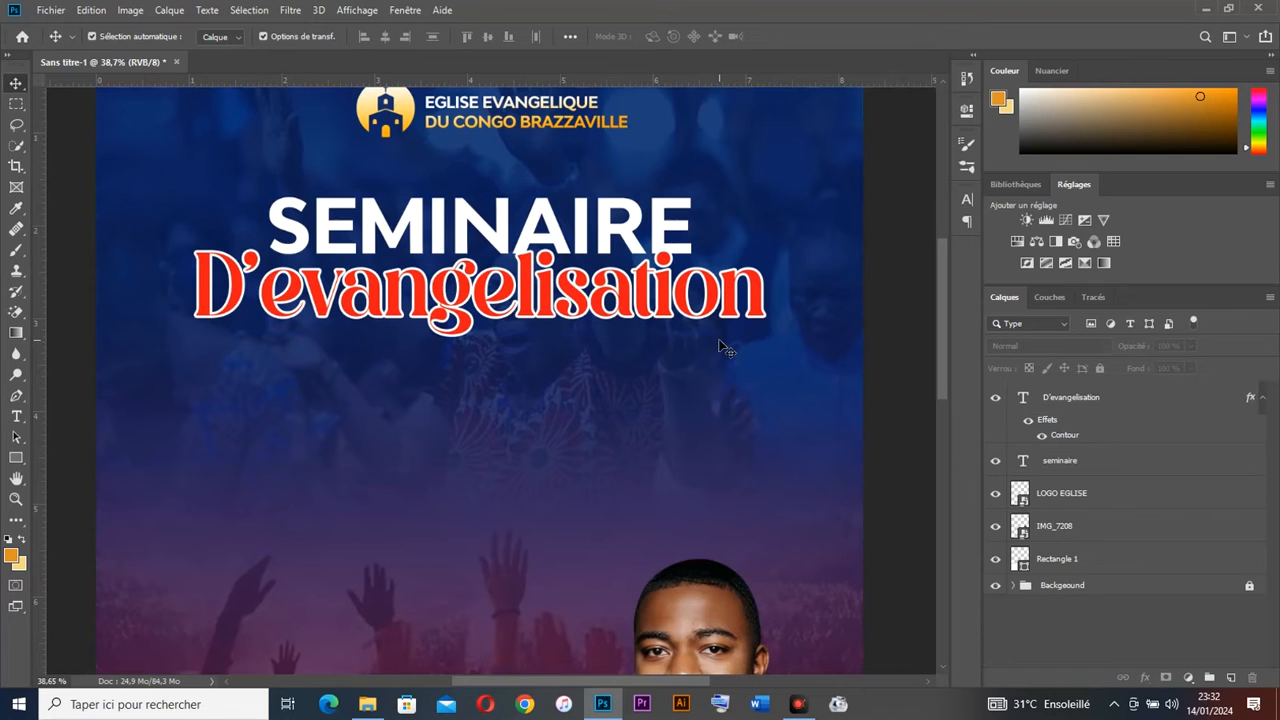
scroll(612, 282, down, 1)
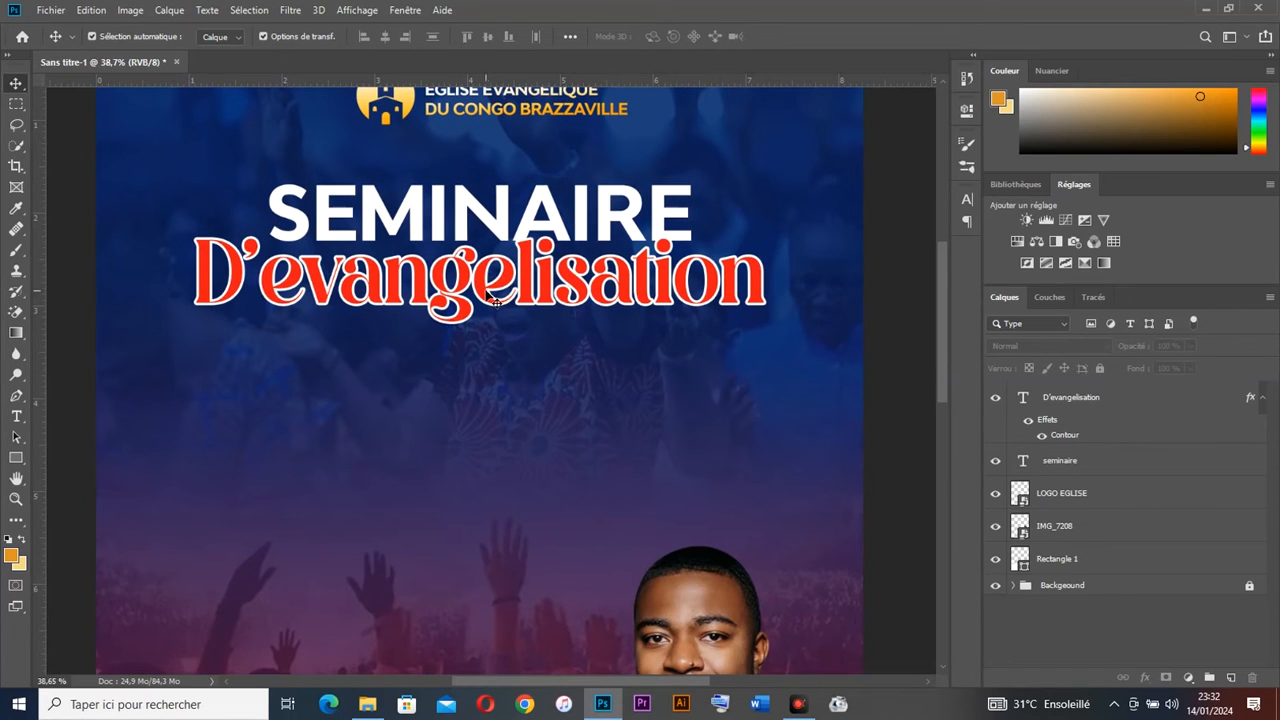
double_click(300, 280)
drag(302, 272, 268, 272)
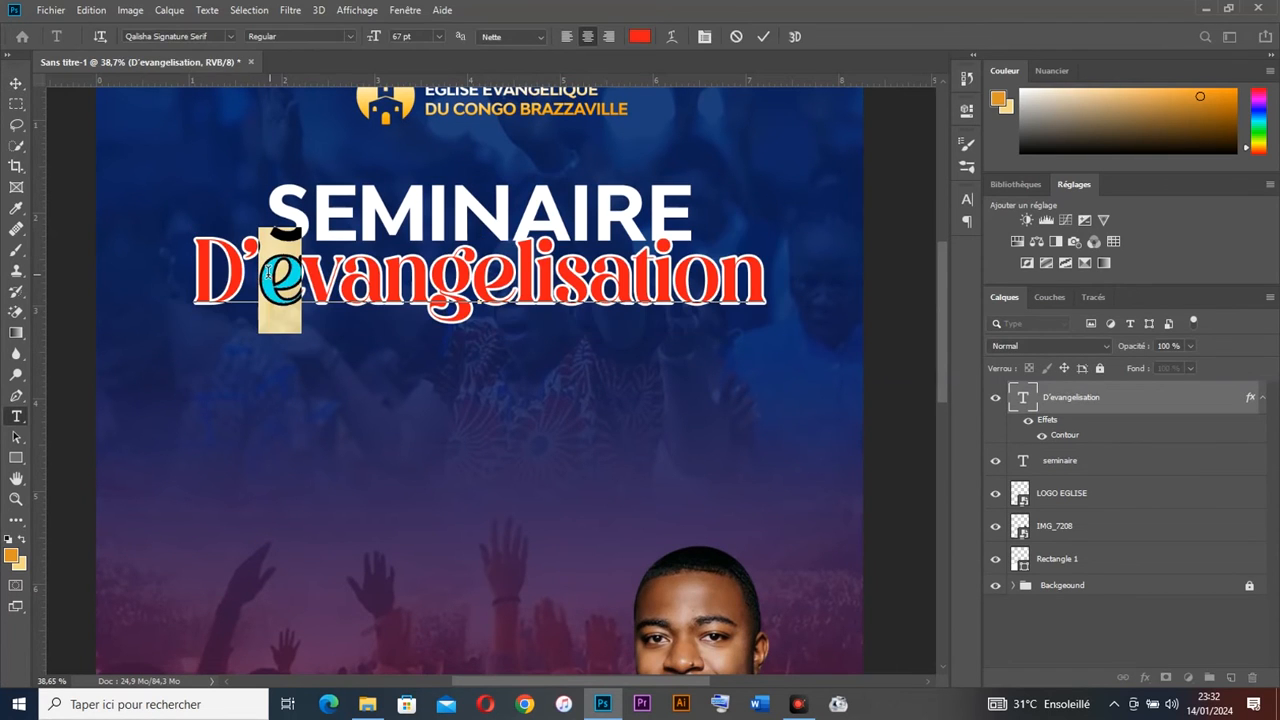
text(é)
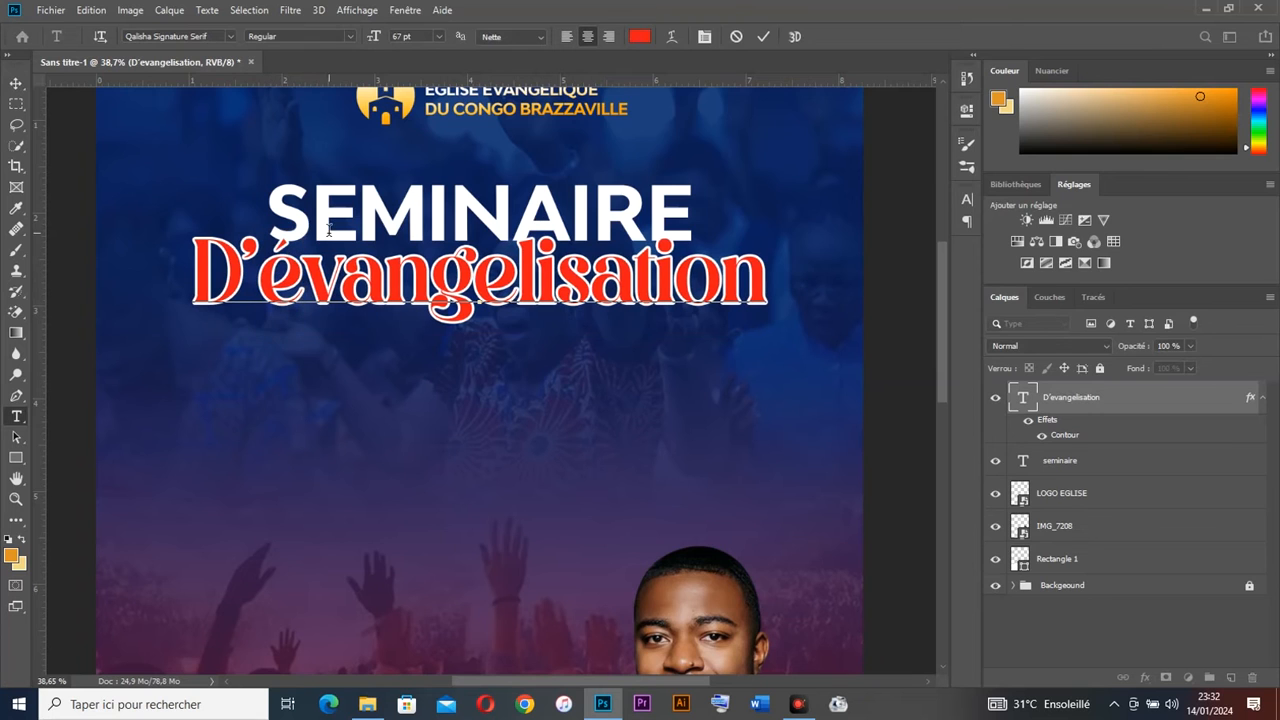
key(ctrl+Return)
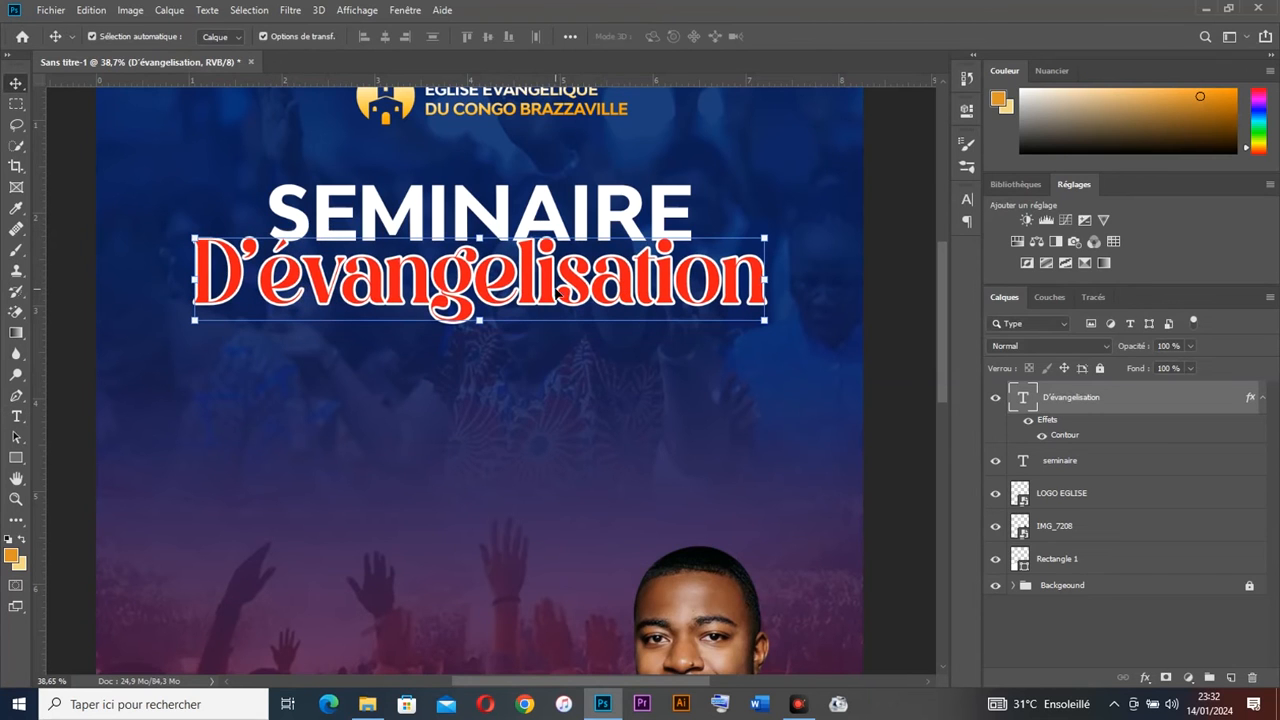
Step: Nudge the D'évangelisation title up snugly beneath SEMINAIRE and deselect it
scroll(605, 317, down, 2)
drag(617, 264, 618, 268)
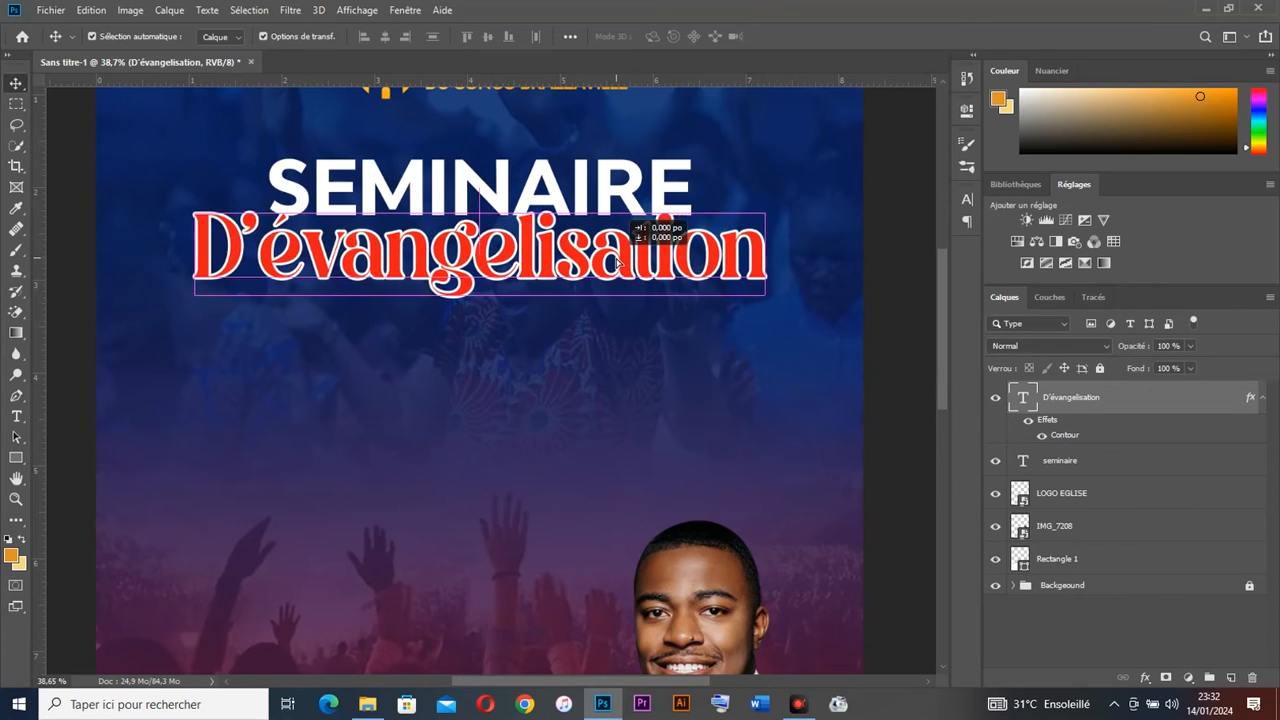
click(879, 363)
scroll(633, 322, down, 6)
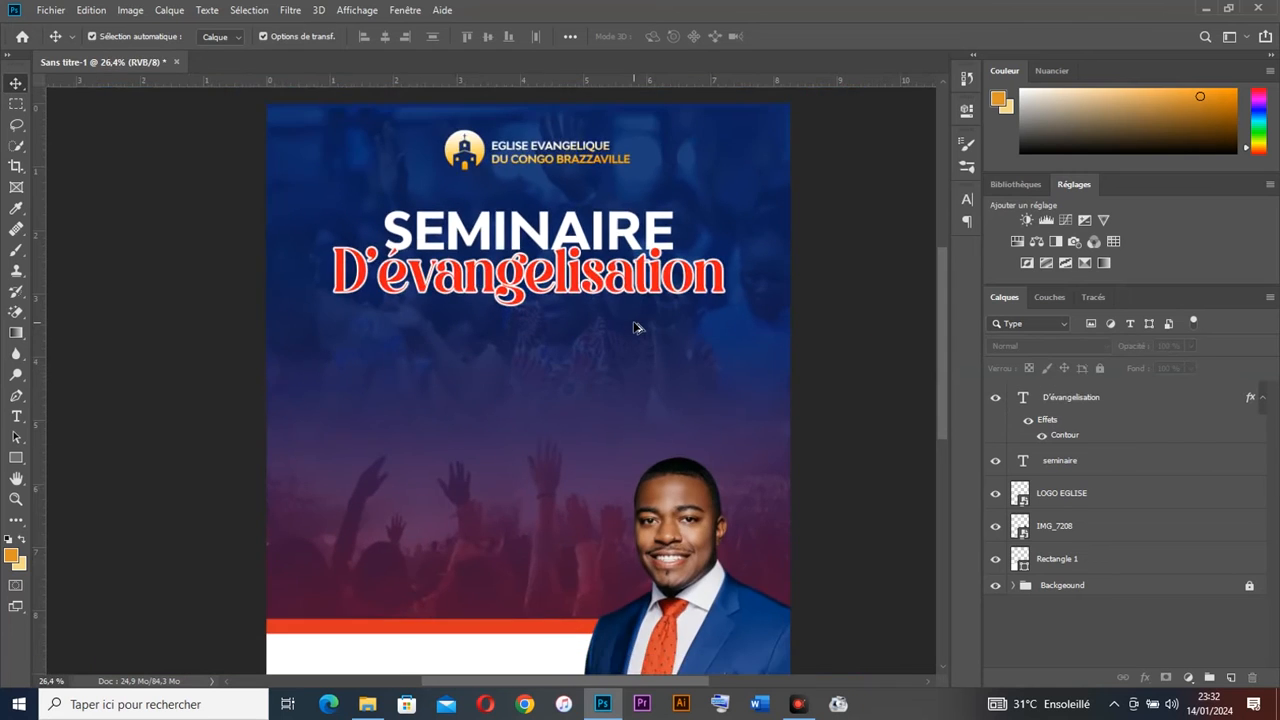
scroll(633, 322, up, 6)
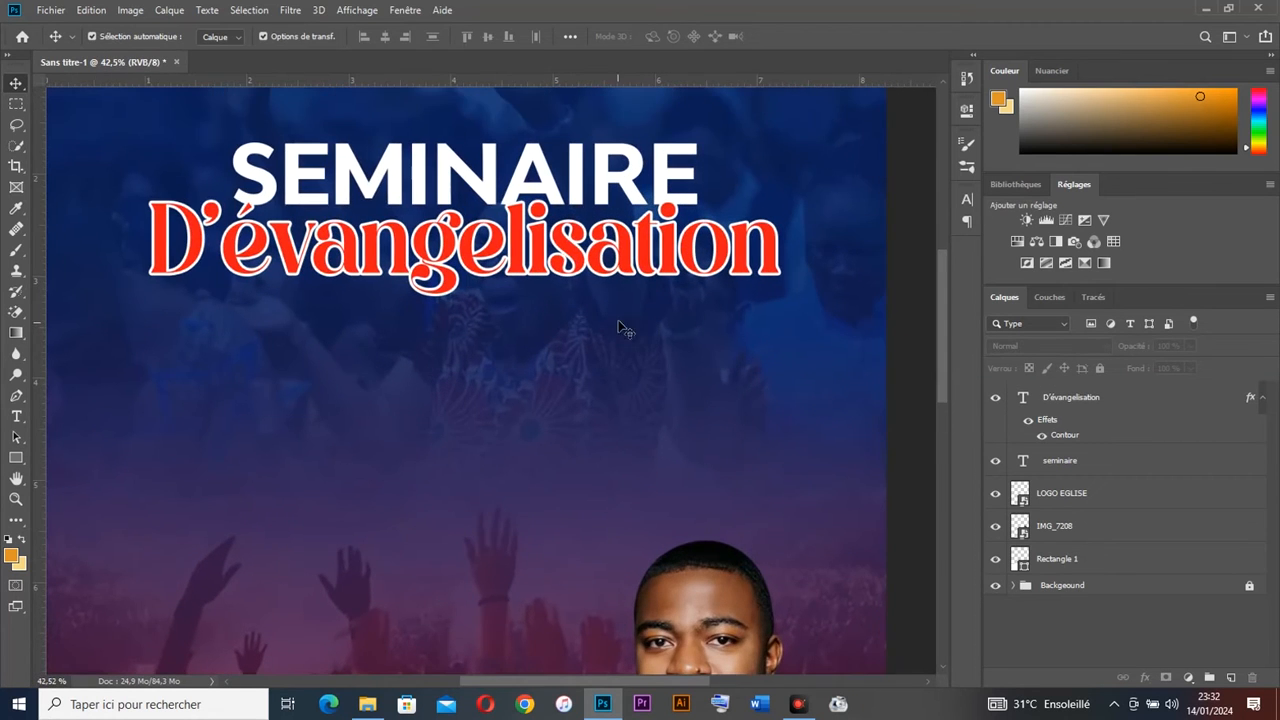
scroll(633, 321, up, 1)
Step: Duplicate SEMINAIRE below the title, retype it as BRAZZAVILLE 2024 and shrink it to 16 pt
click(416, 150)
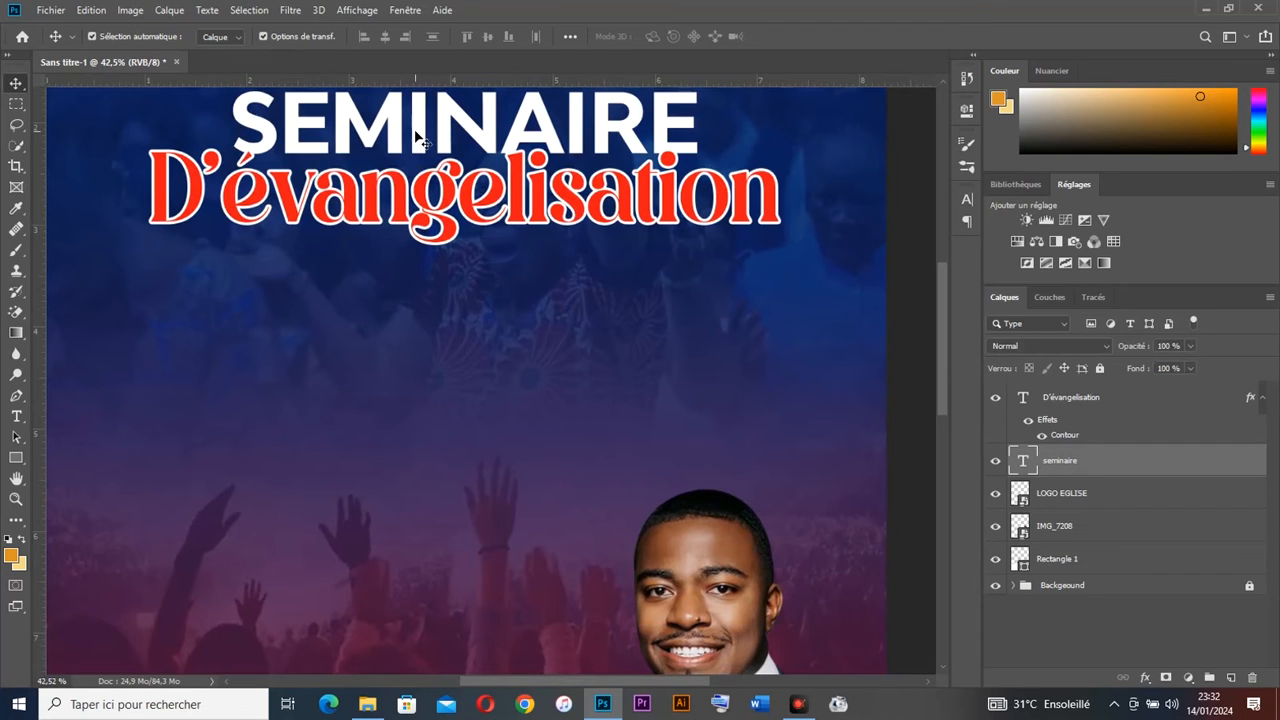
drag(490, 180, 490, 390)
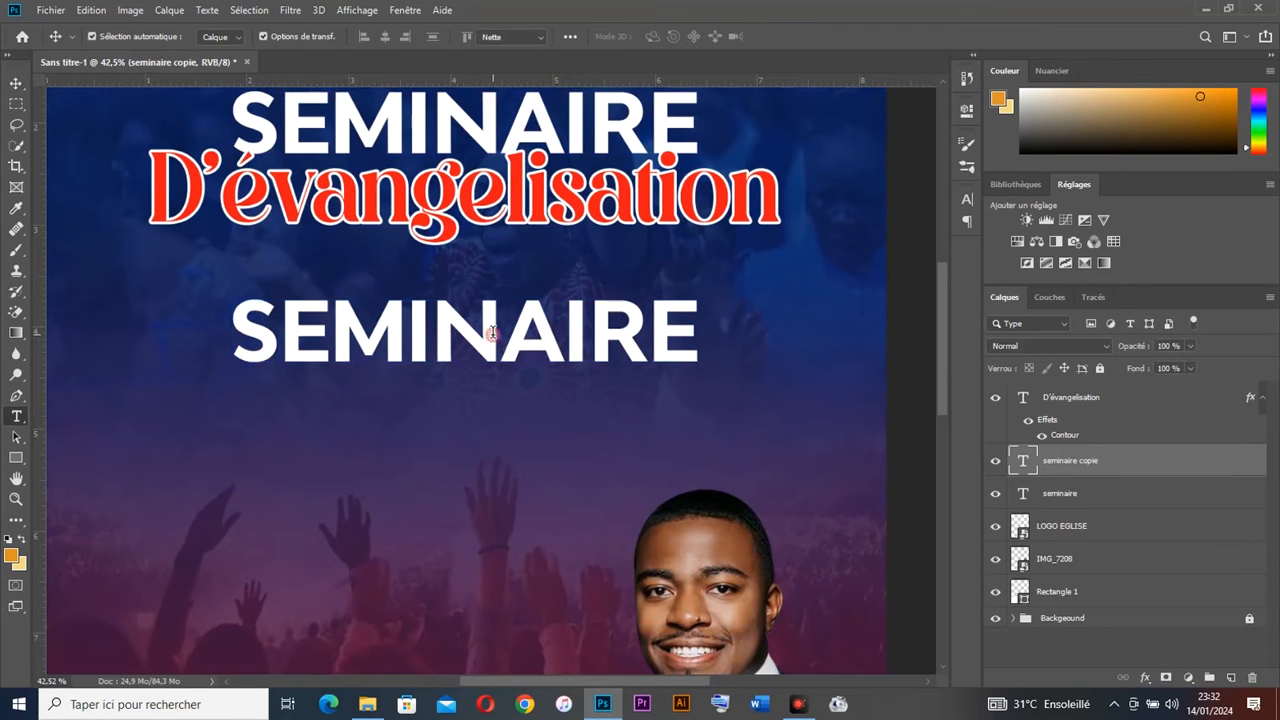
double_click(490, 330)
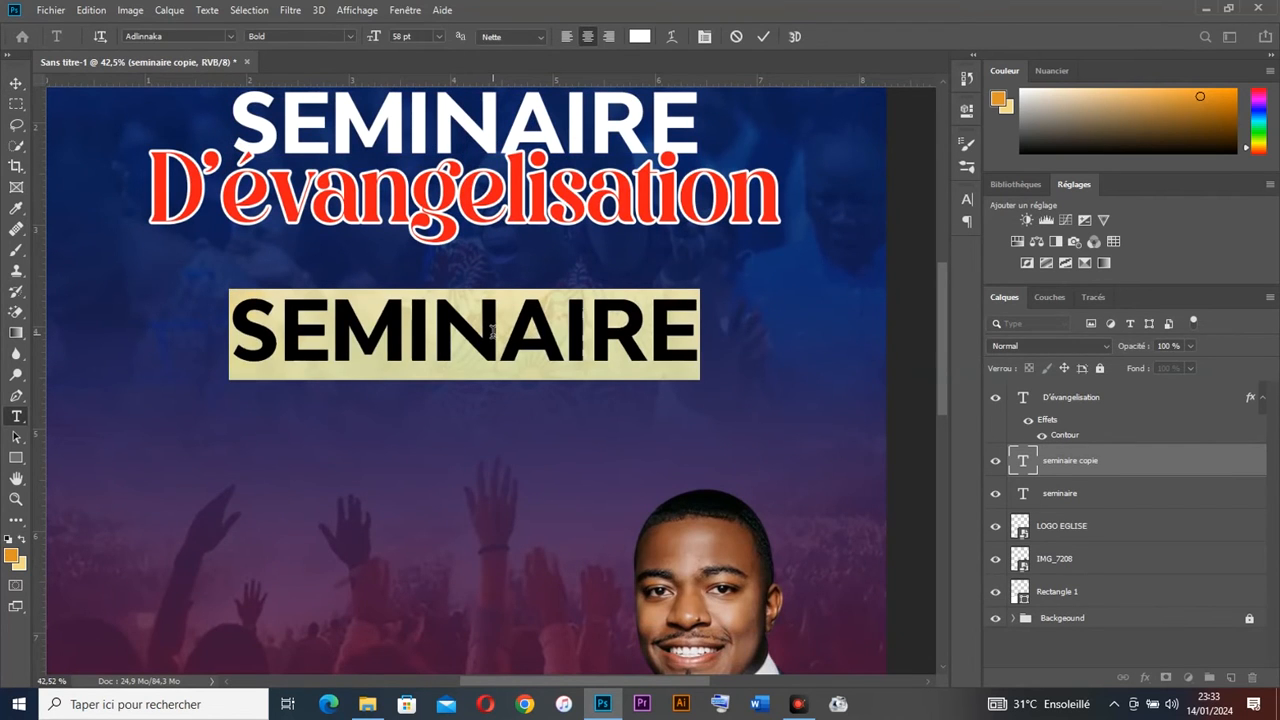
text(BRAZZA)
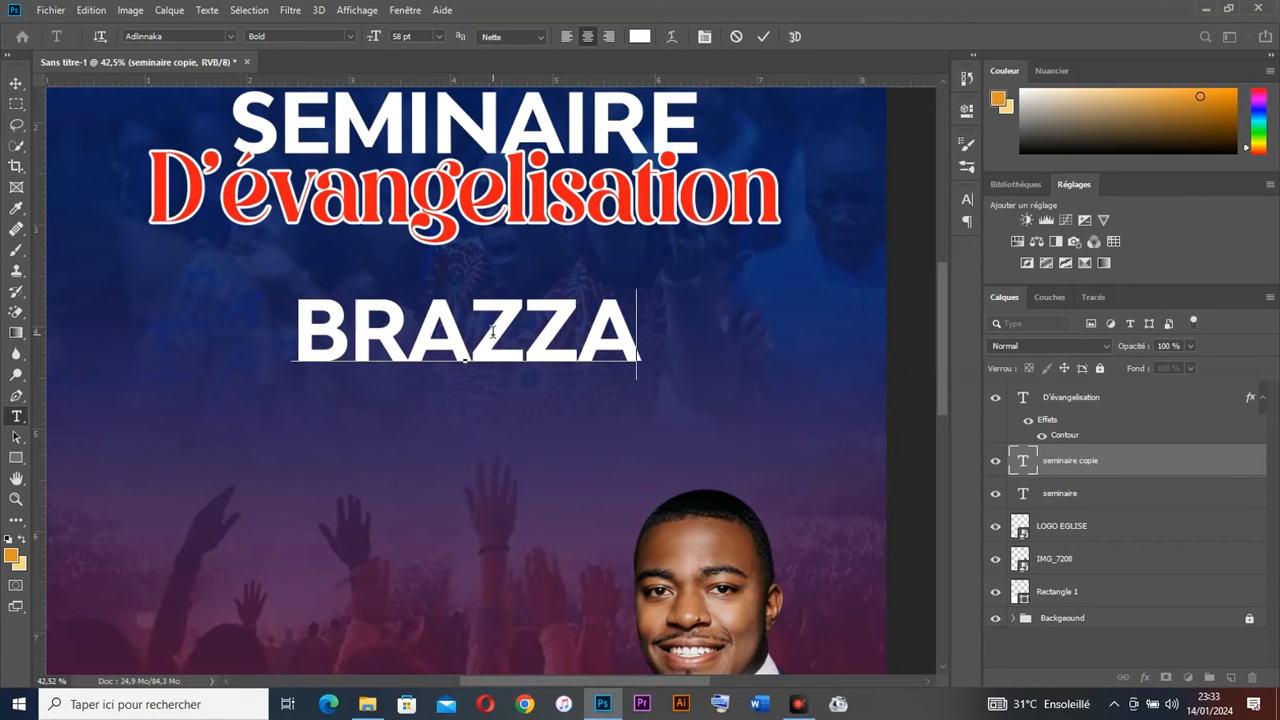
text(VILLE)
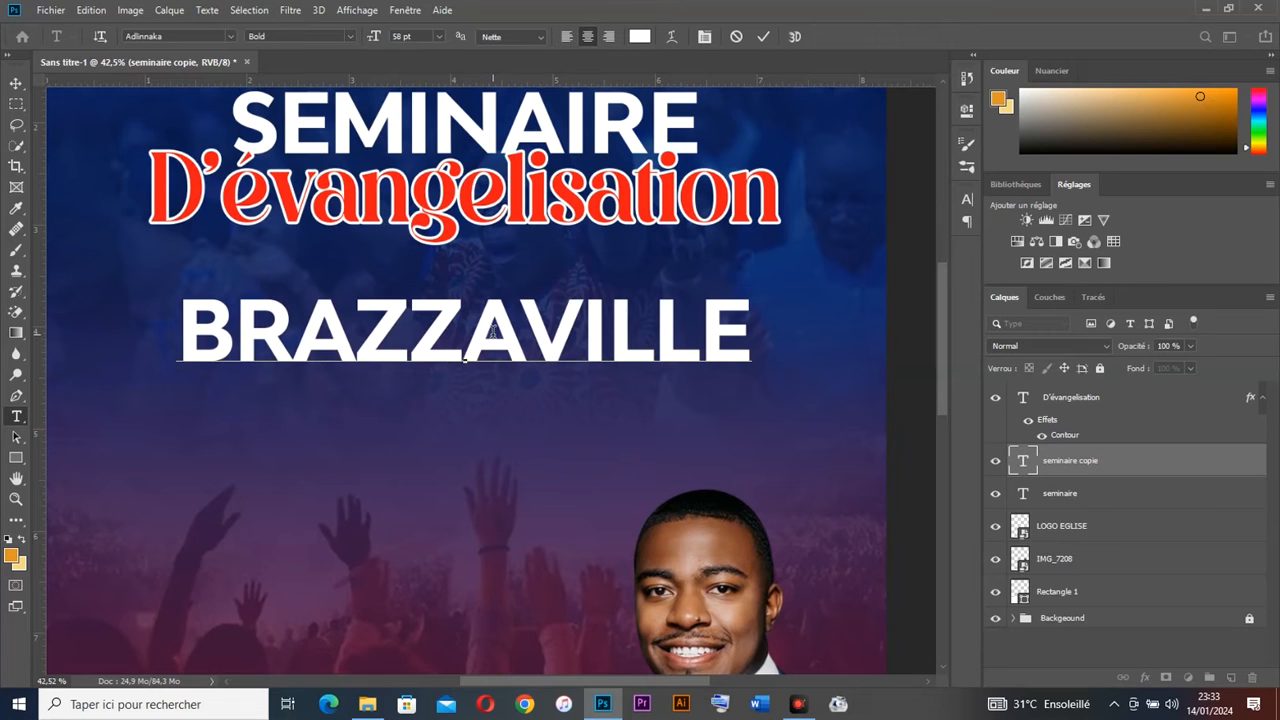
text( 2024)
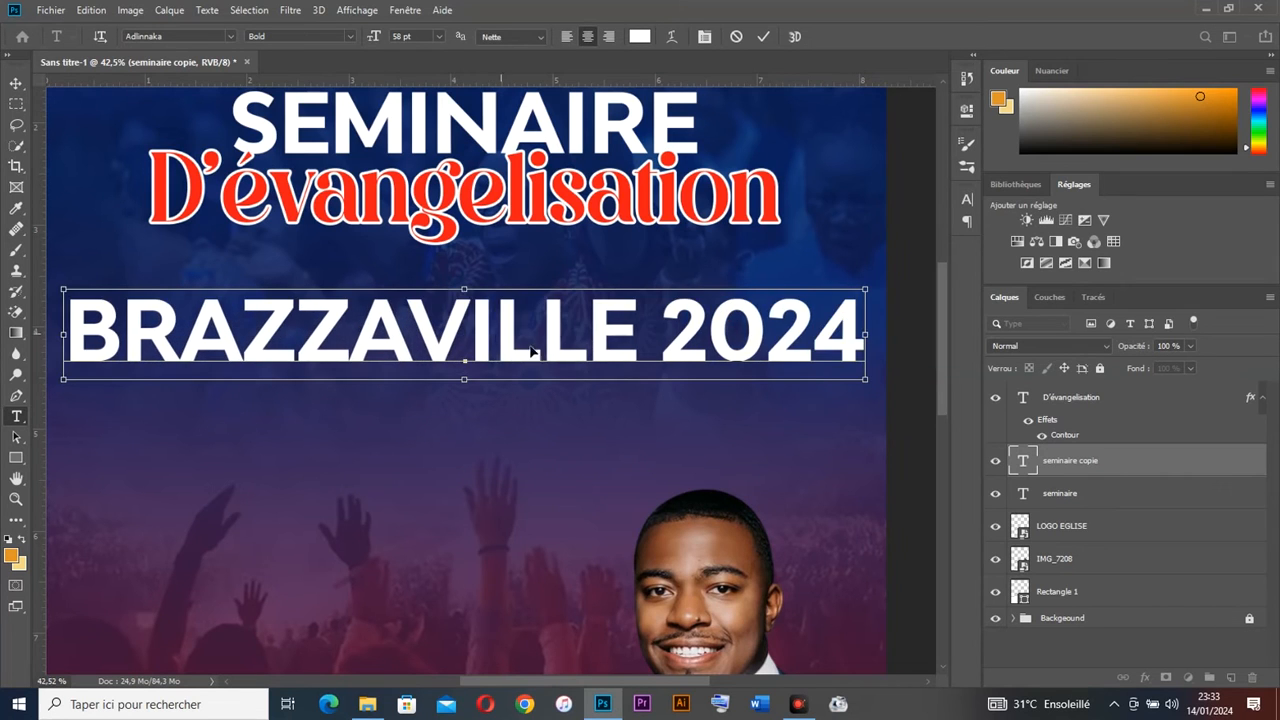
key(ctrl+a)
click(967, 200)
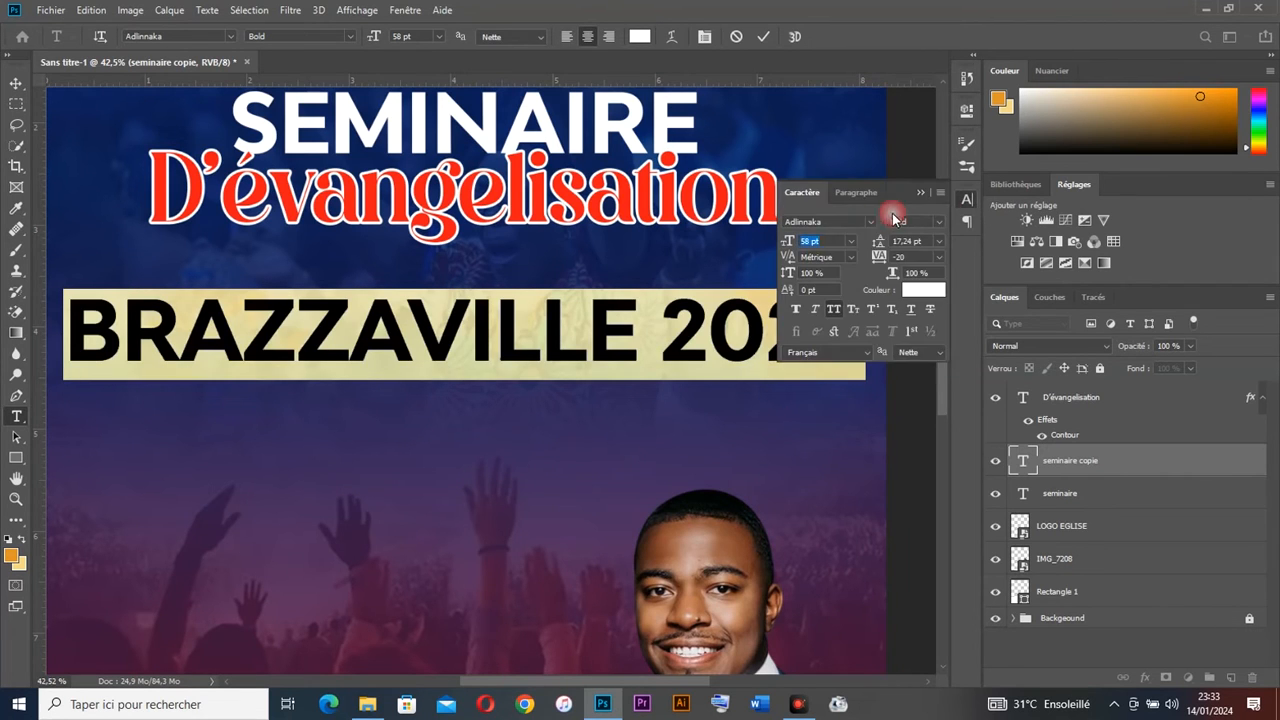
drag(787, 243, 753, 244)
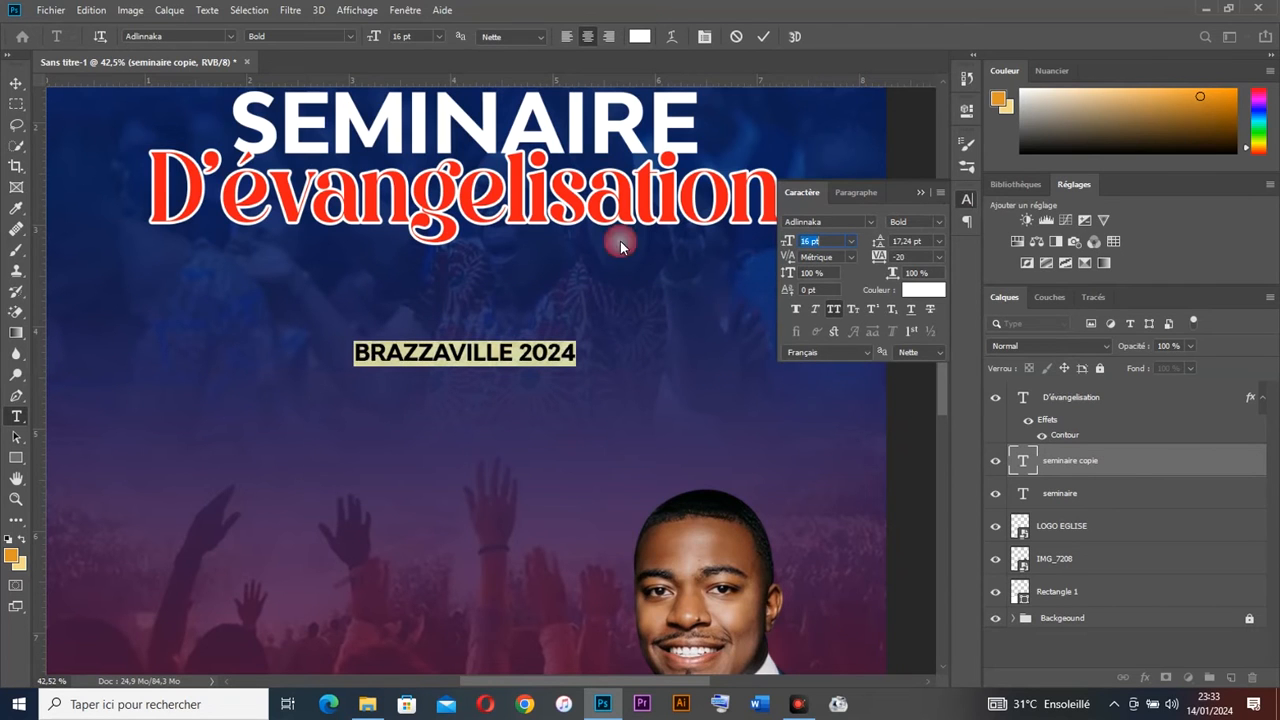
Step: Move BRAZZAVILLE 2024 up under the red title and centre it horizontally
click(16, 82)
drag(529, 340, 526, 279)
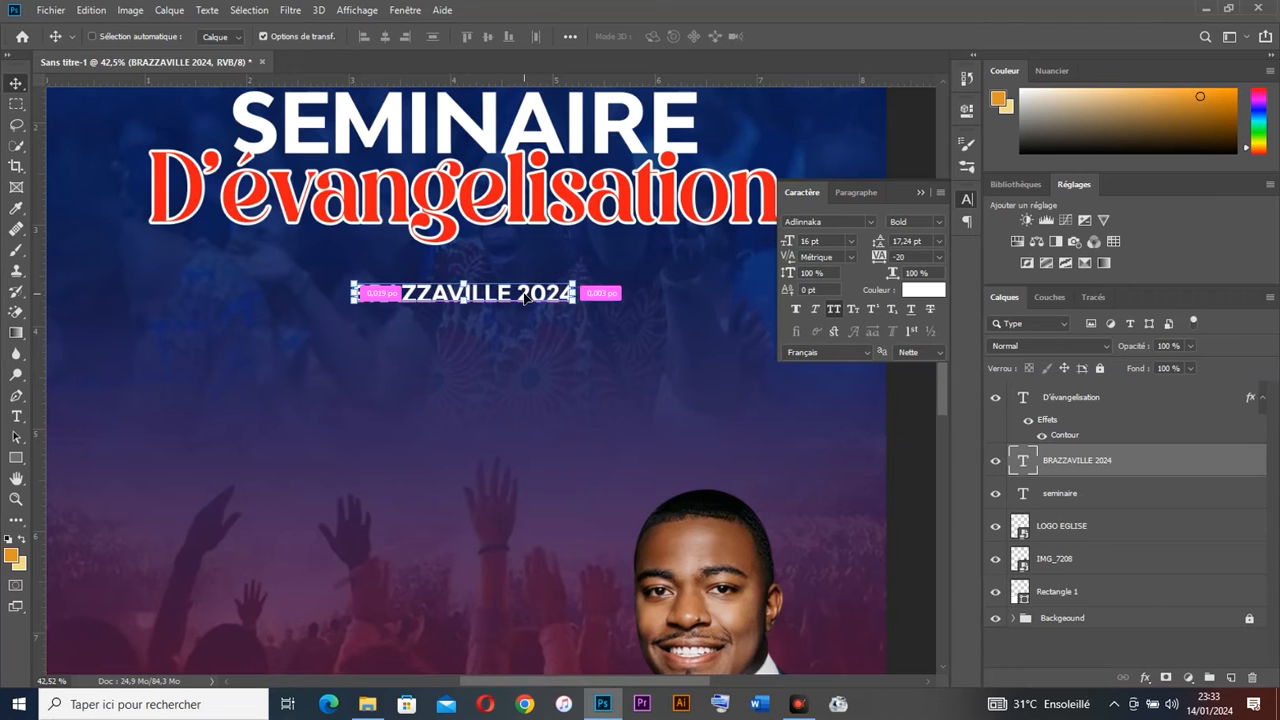
click(381, 38)
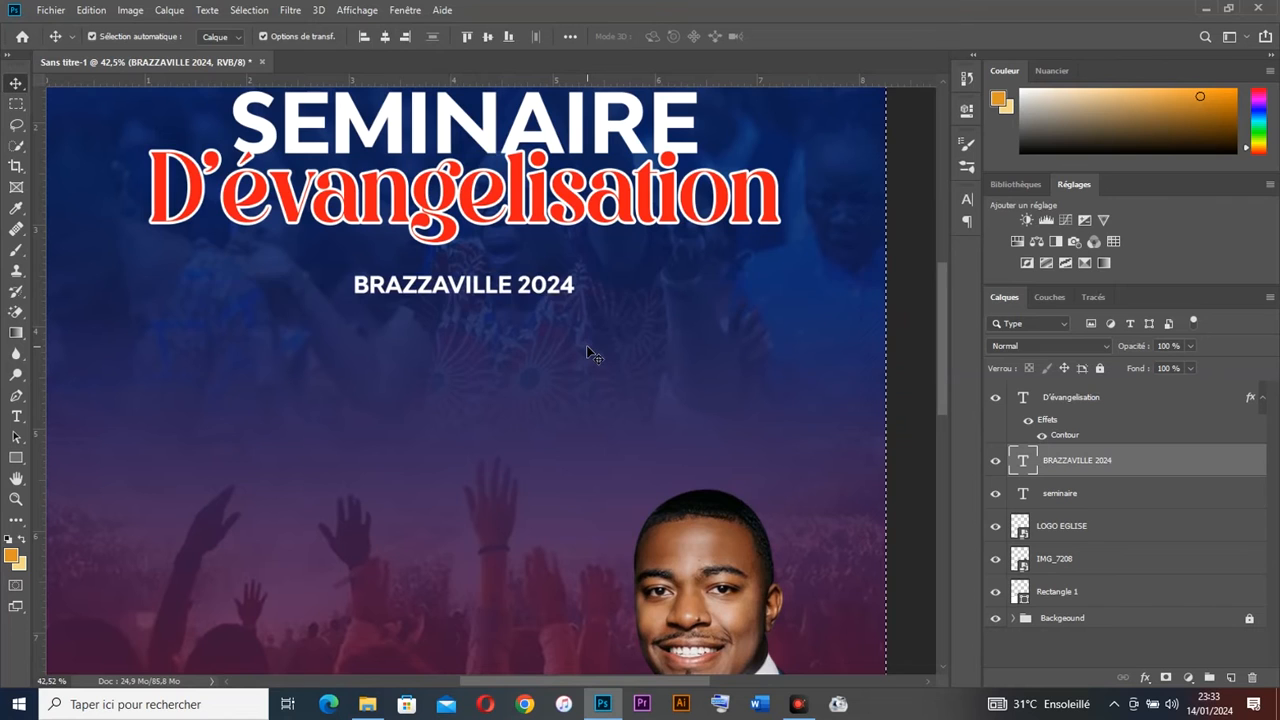
key(ctrl+d)
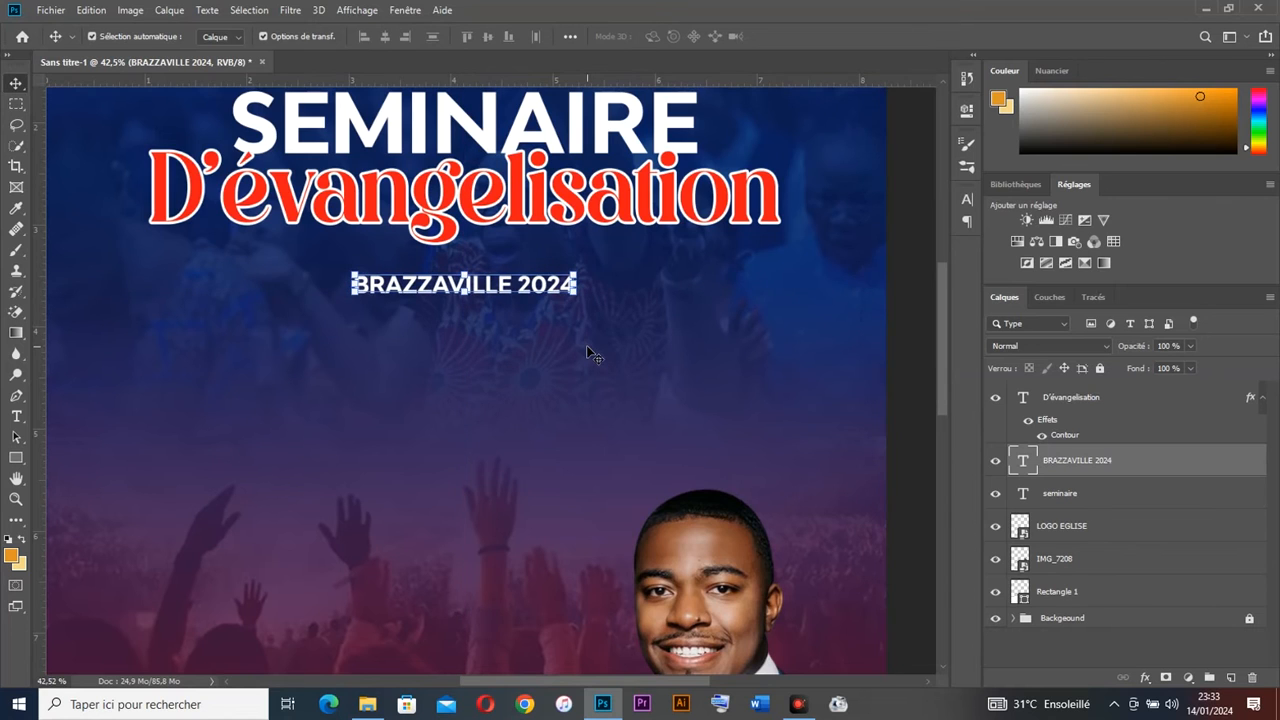
drag(538, 294, 541, 292)
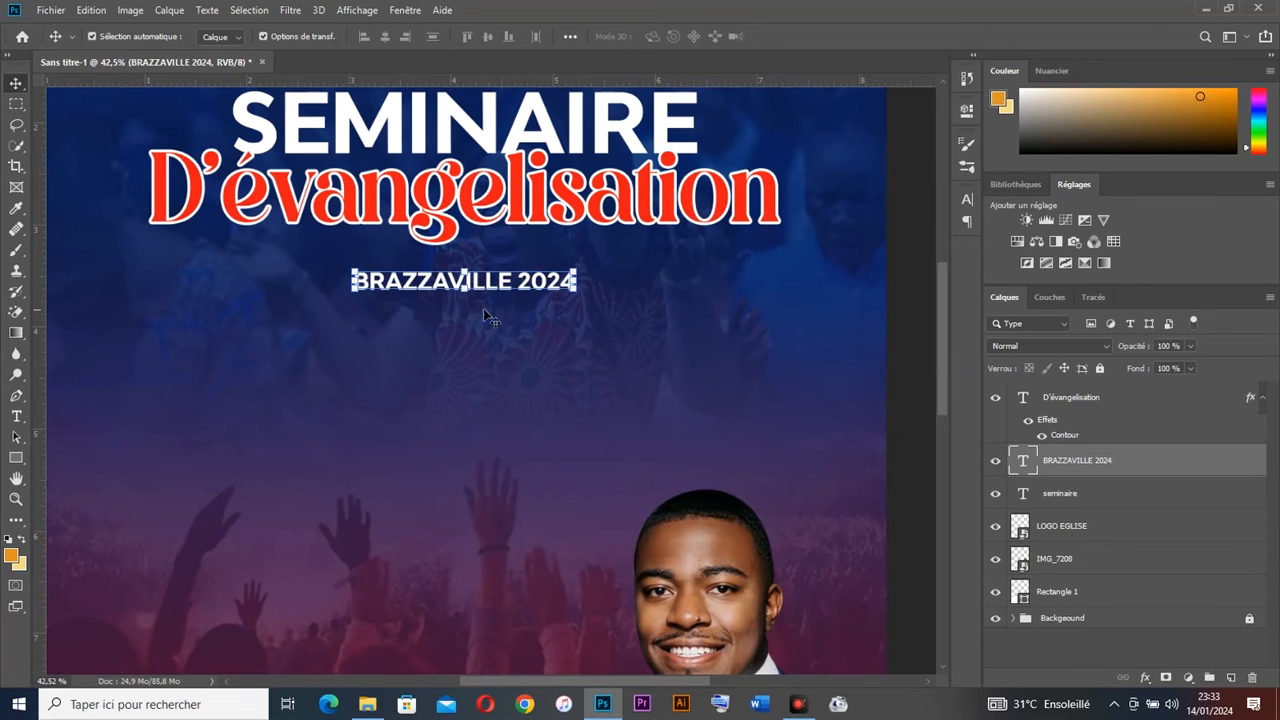
scroll(535, 321, down, 5)
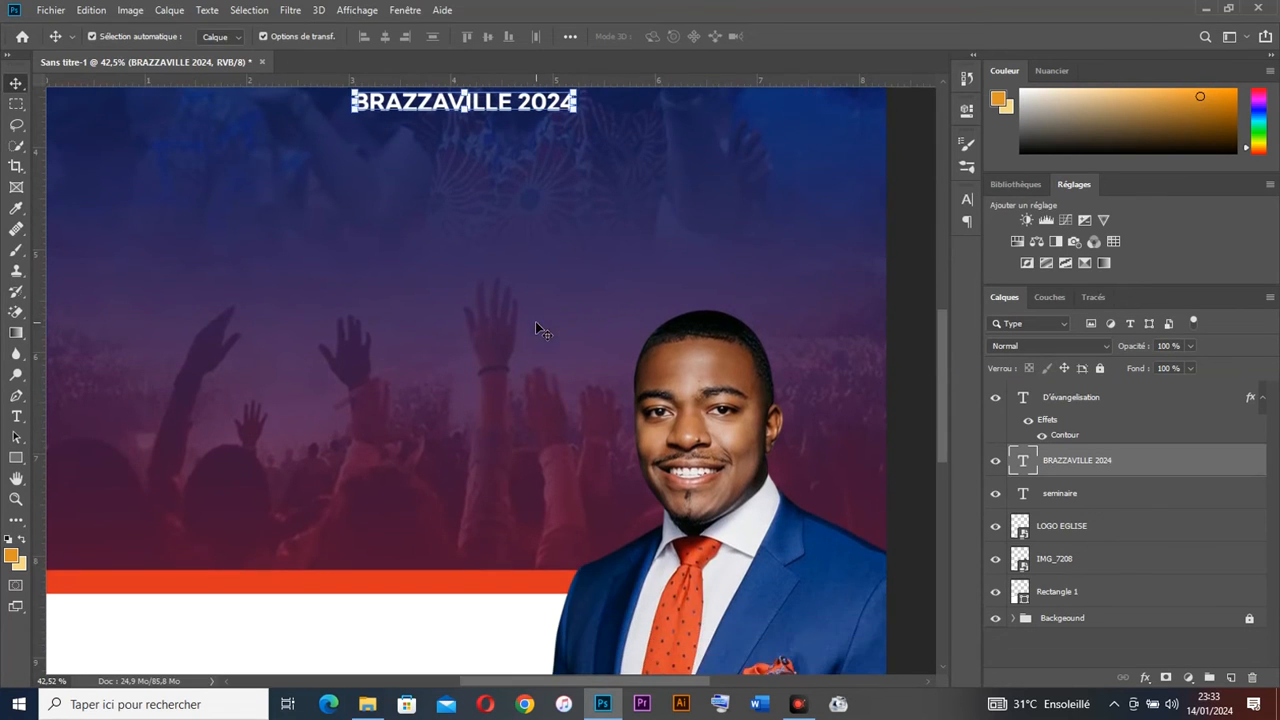
scroll(414, 258, up, 3)
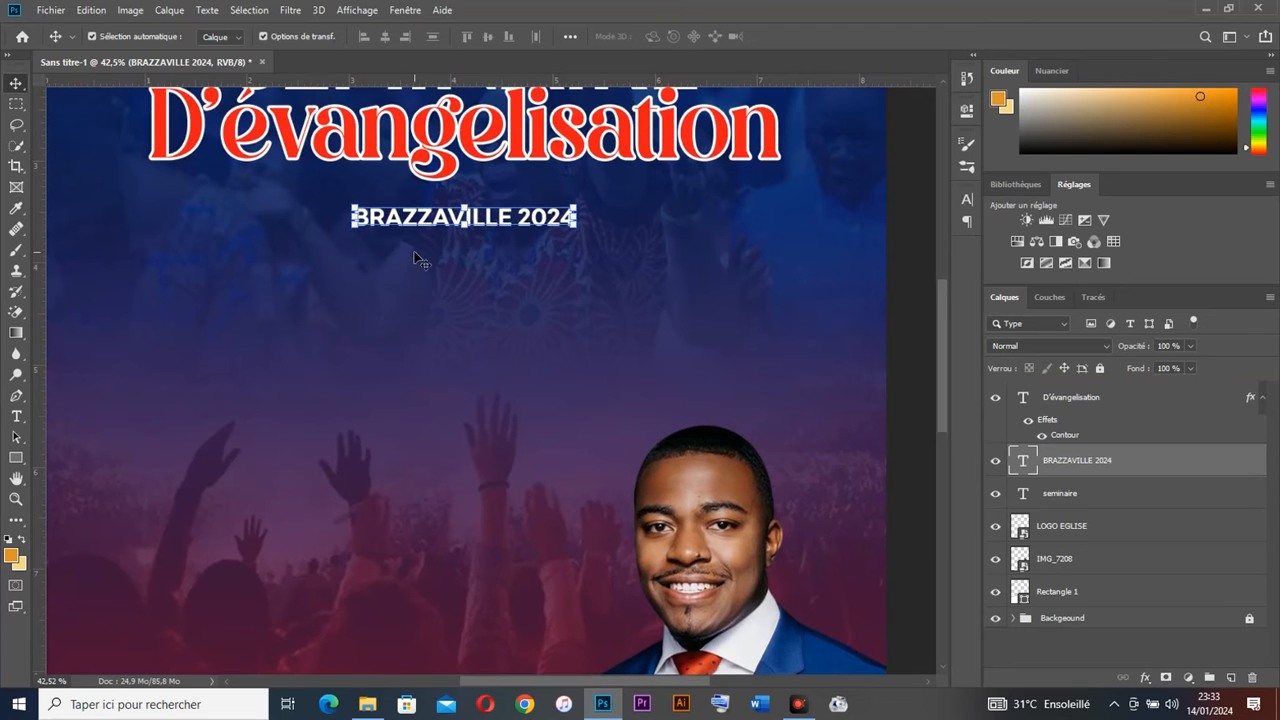
Step: Draw a long rectangle below BRAZZAVILLE 2024, widening it and making it shorter
click(15, 460)
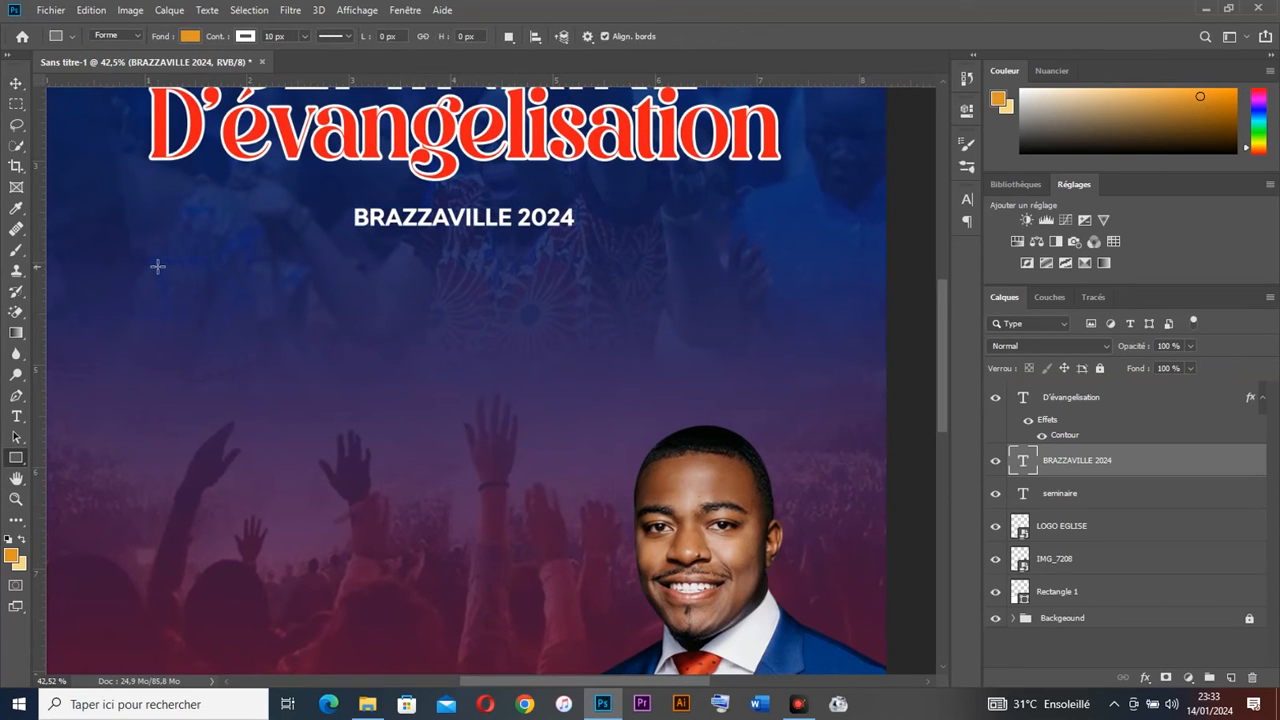
drag(152, 265, 458, 299)
key(v)
drag(257, 263, 584, 270)
click(920, 105)
drag(772, 275, 789, 271)
drag(470, 238, 477, 248)
key(Return)
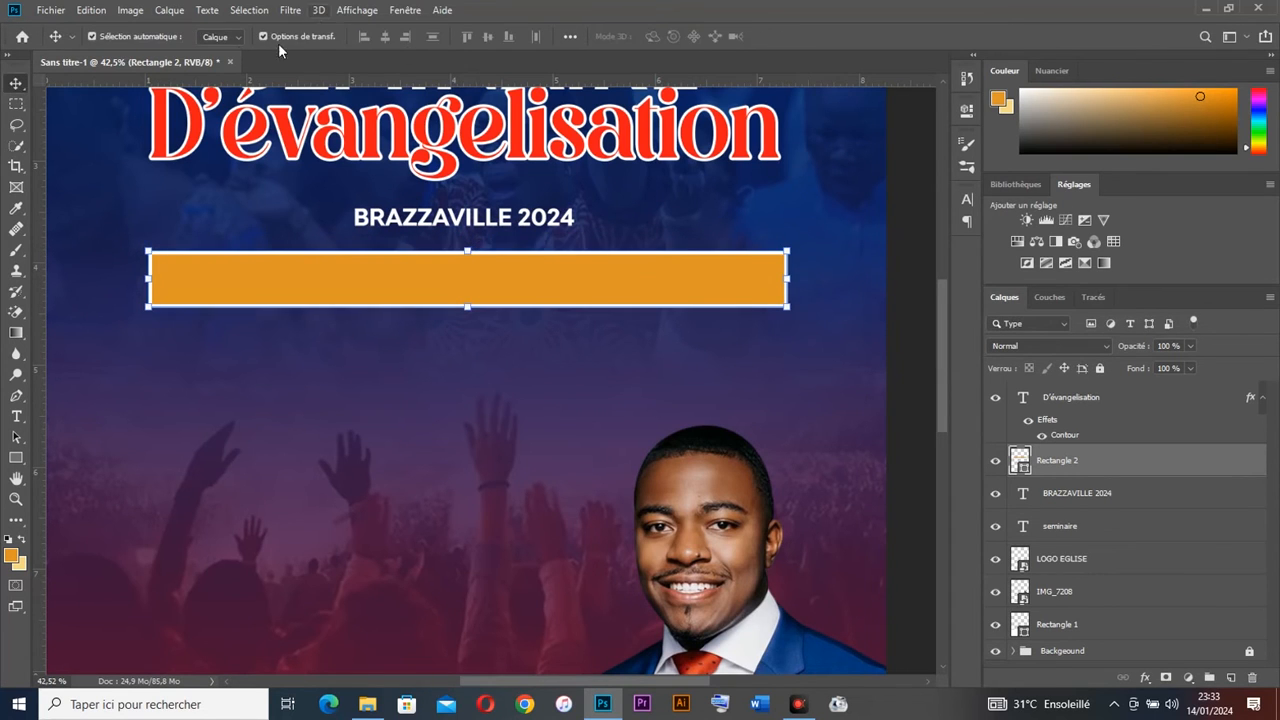
Step: Remove the rectangle's outline, fill it red, and align it under BRAZZAVILLE 2024
click(17, 460)
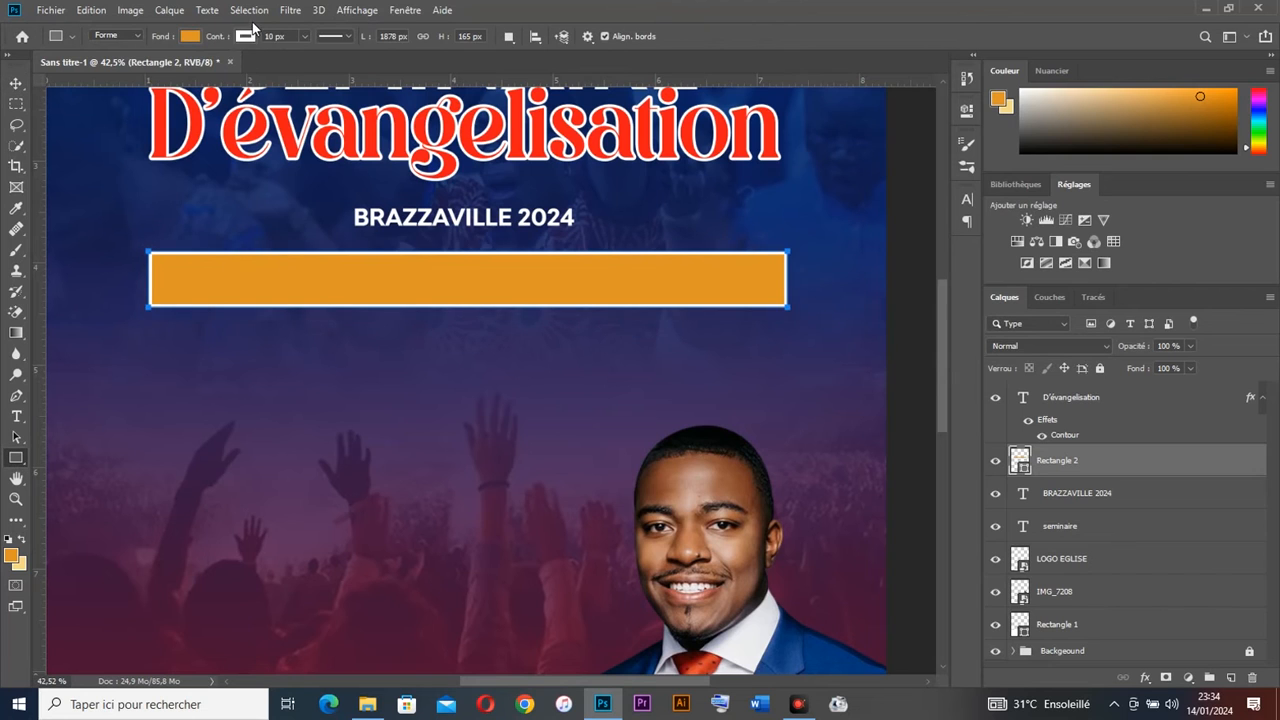
click(244, 37)
click(155, 67)
click(189, 37)
click(89, 120)
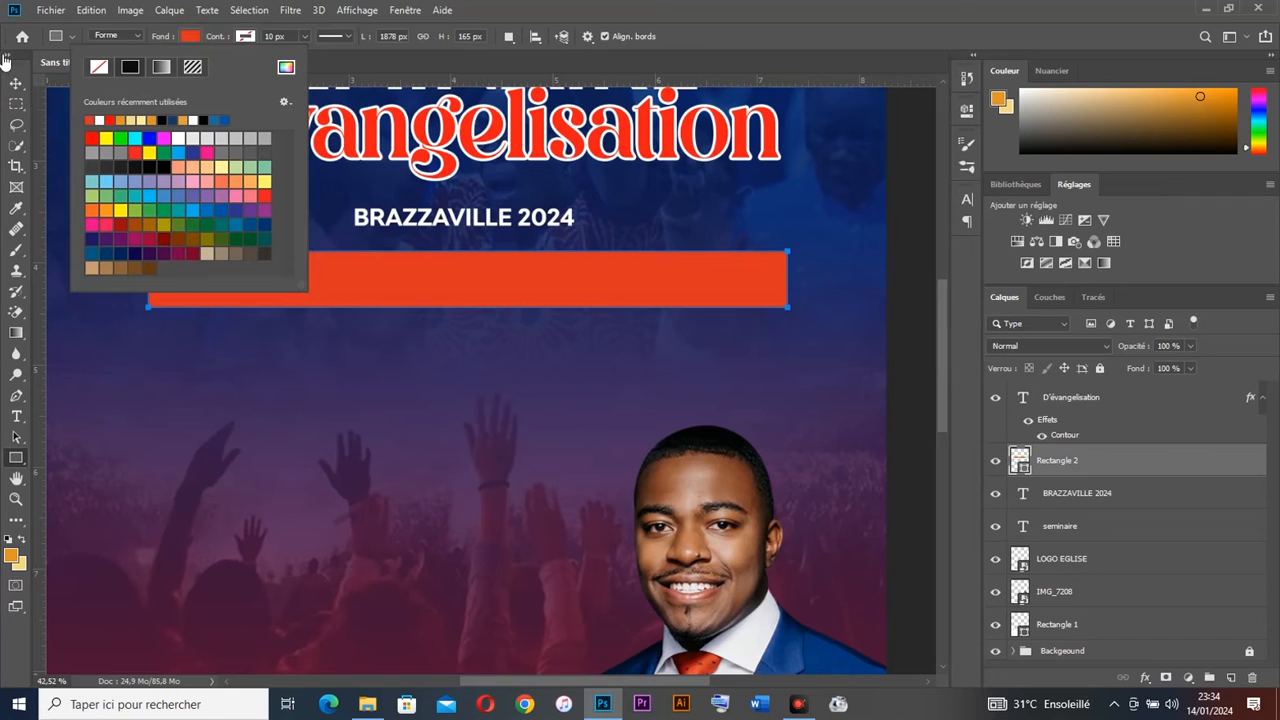
click(16, 84)
mouse_move(600, 310)
mouse_down()
mouse_move(634, 317)
mouse_move(602, 300)
mouse_up()
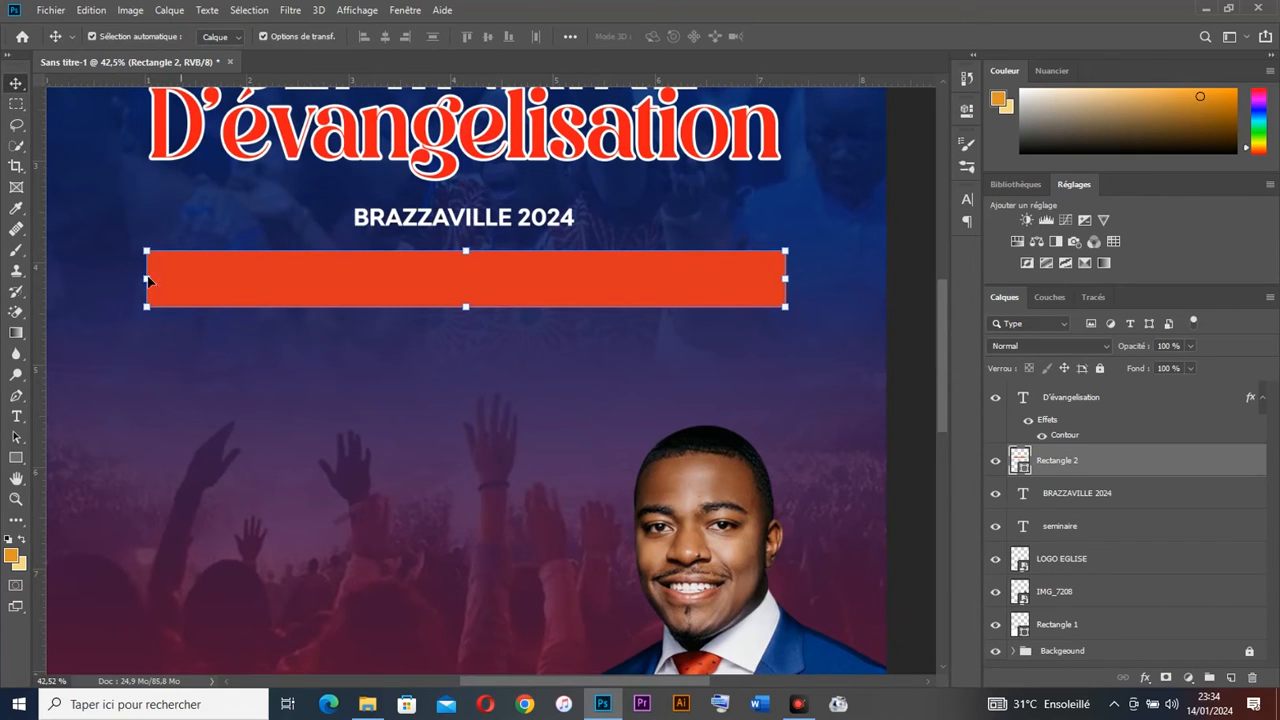
Step: Change the banner fill to white, lower it slightly, and copy BRAZZAVILLE 2024 below it
click(18, 460)
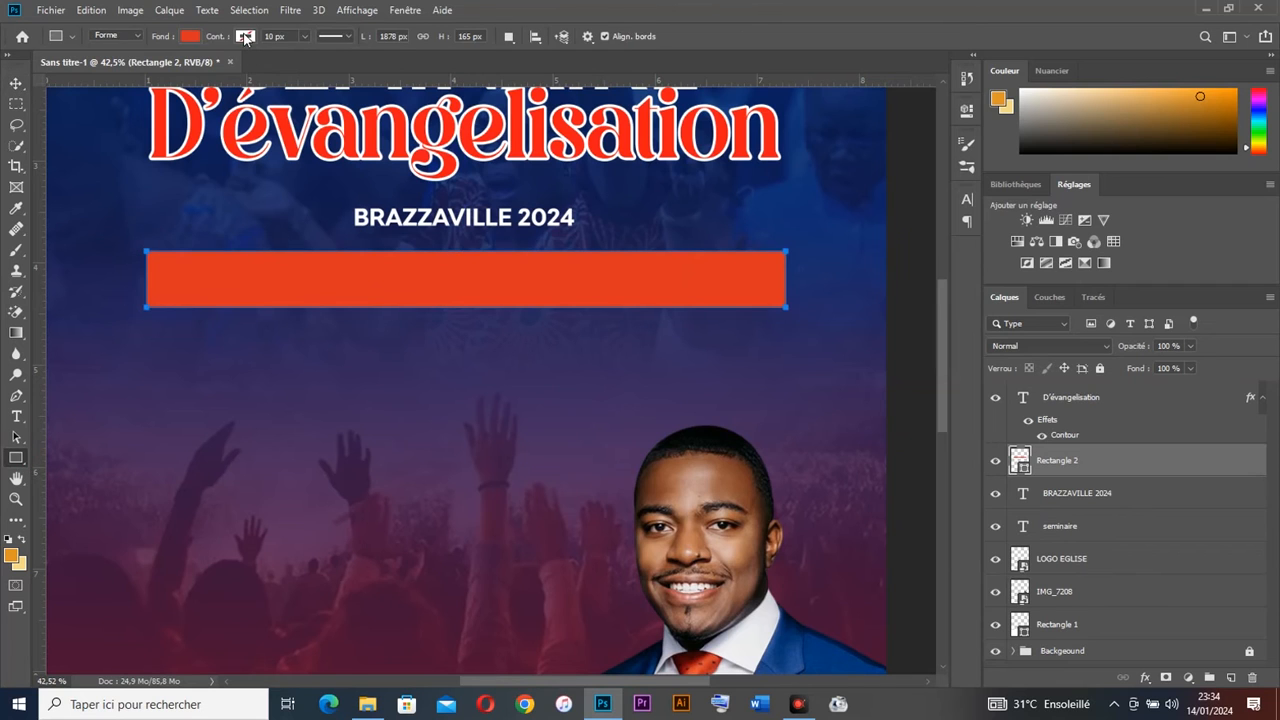
click(190, 36)
click(100, 119)
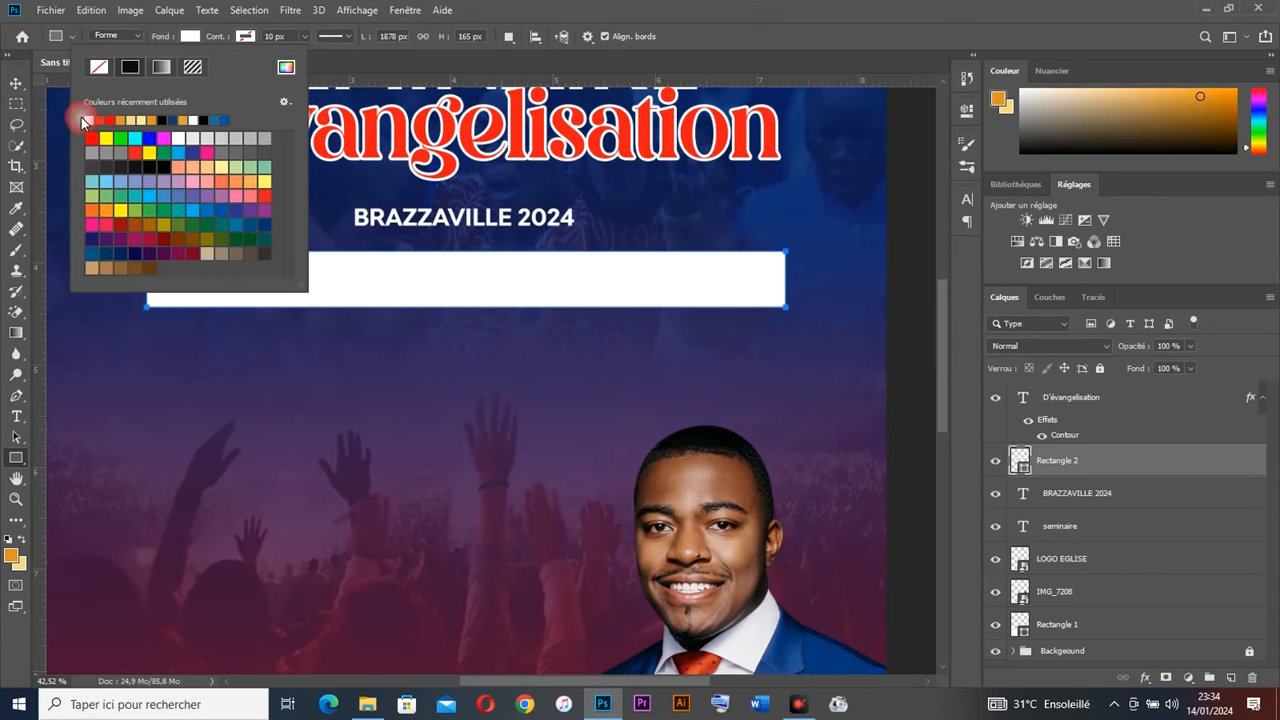
click(16, 83)
drag(526, 283, 524, 300)
drag(470, 222, 507, 362)
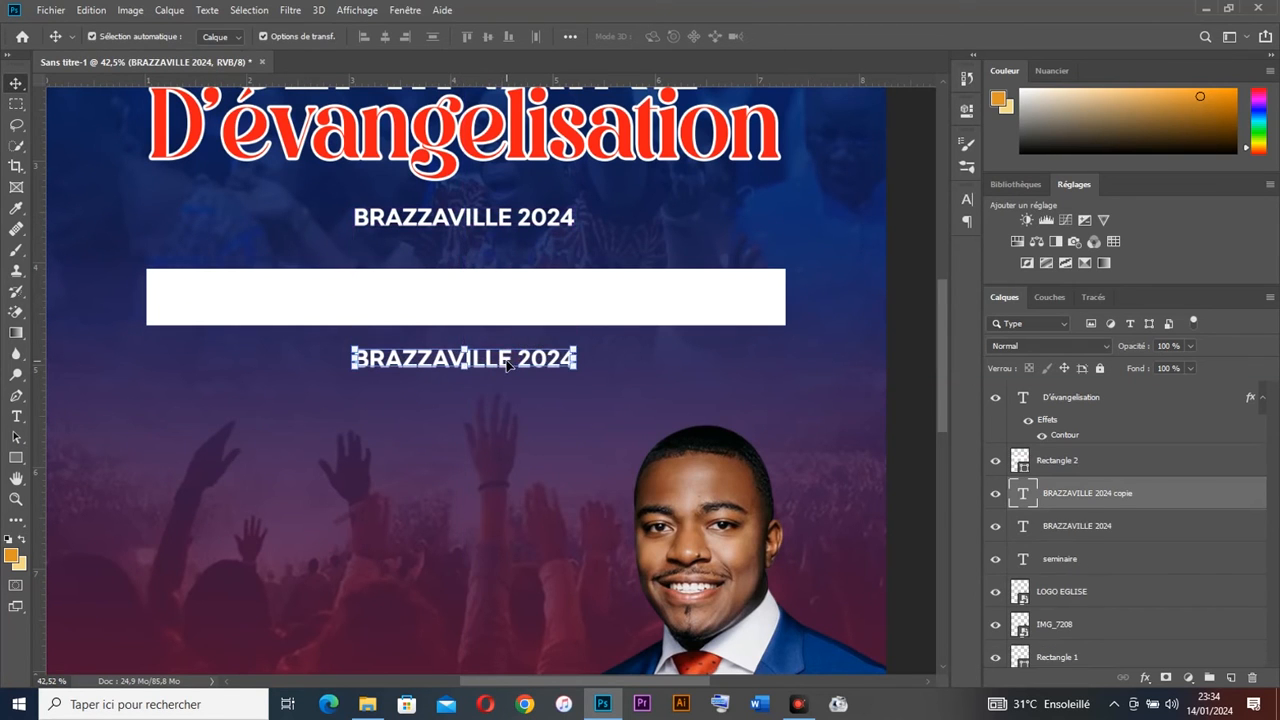
Step: Retype the copied text as JESUS REVIENT BIENTOT and colour it with the title's red
double_click(507, 358)
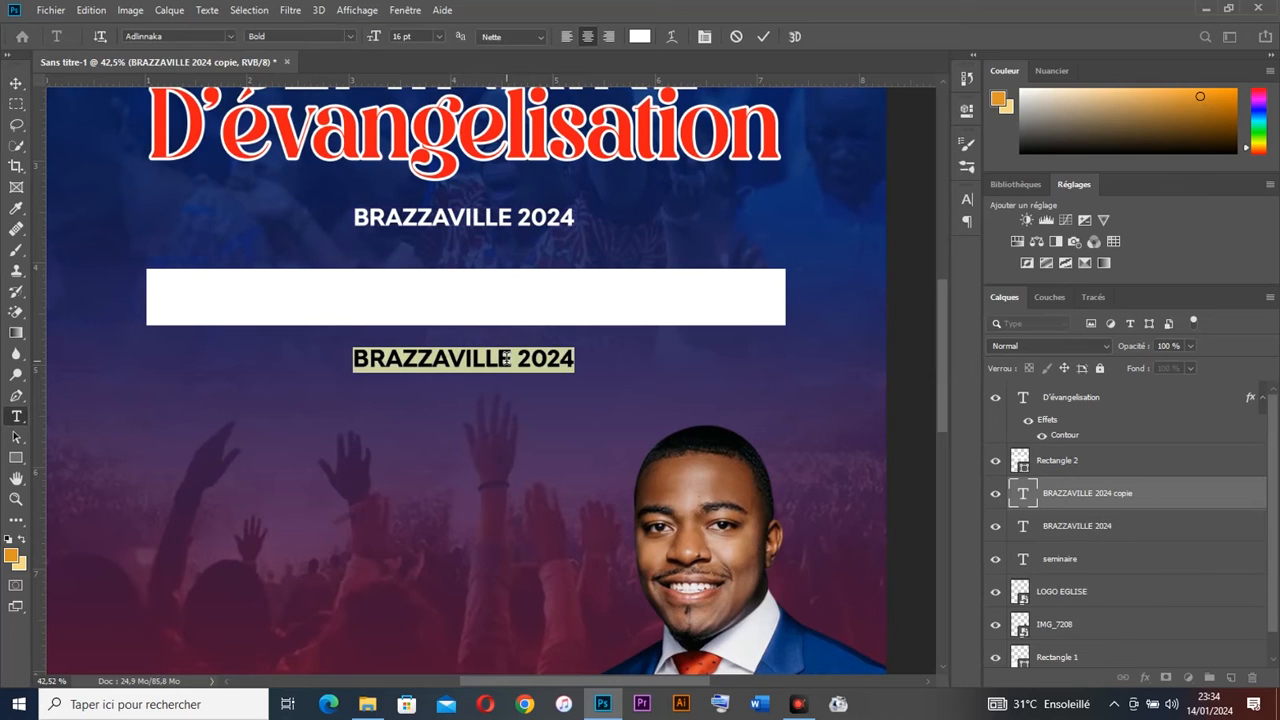
text(JESUS)
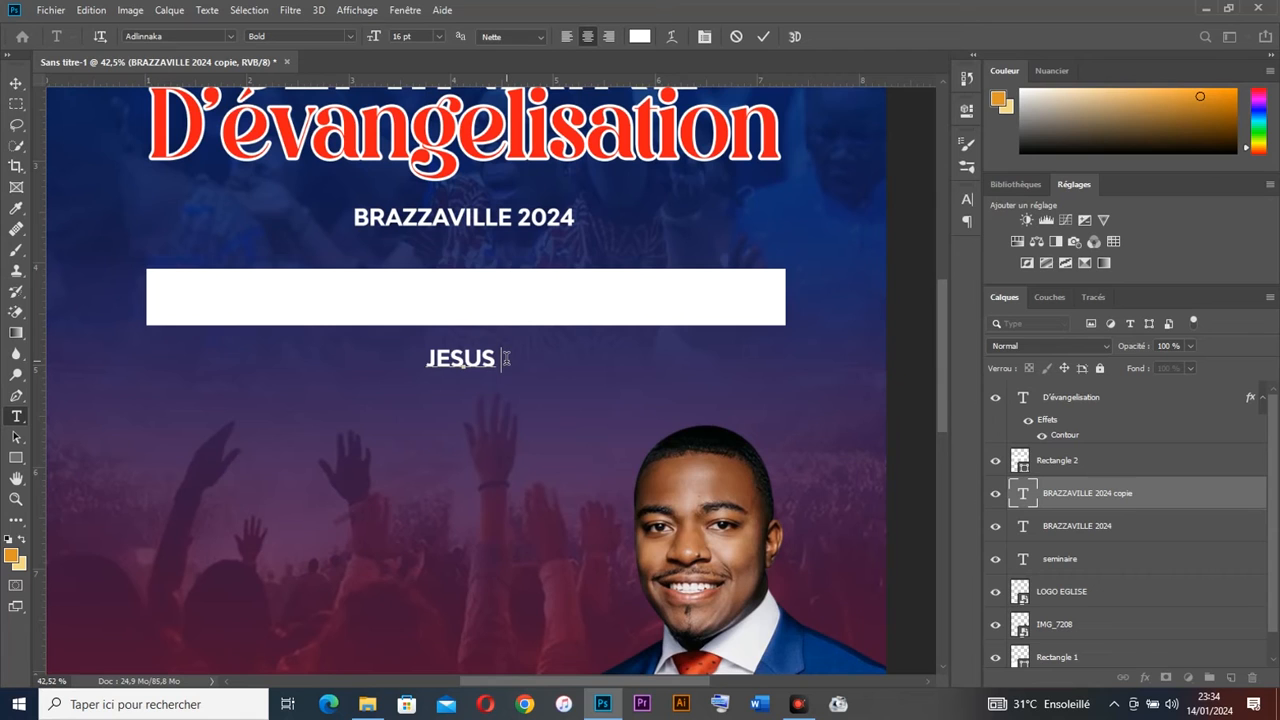
text( REVIEN)
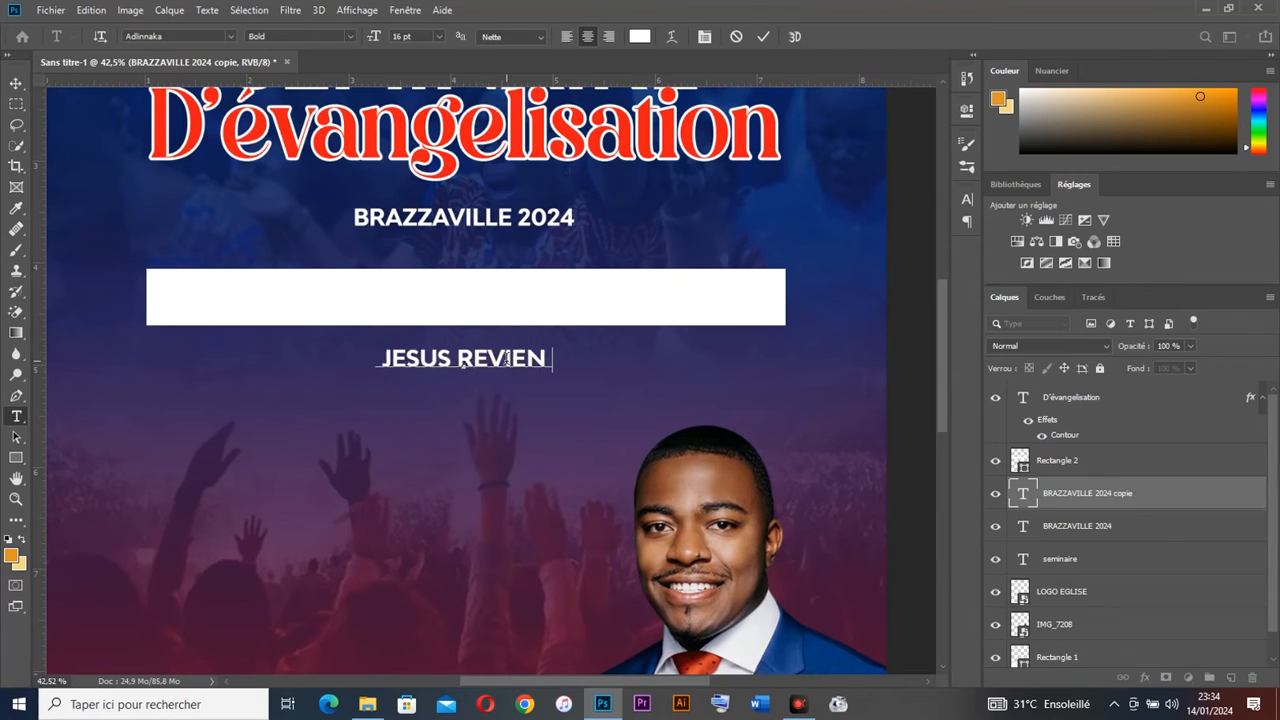
text(T BIENTOT)
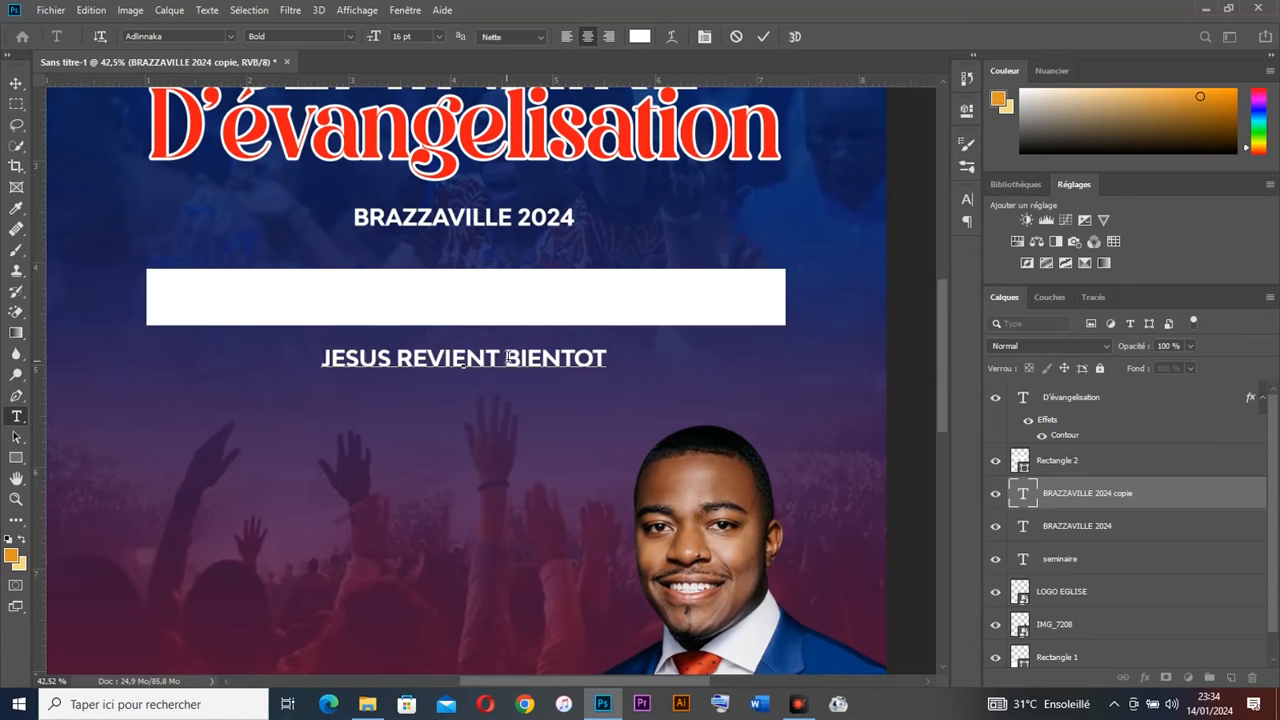
key(ctrl+a)
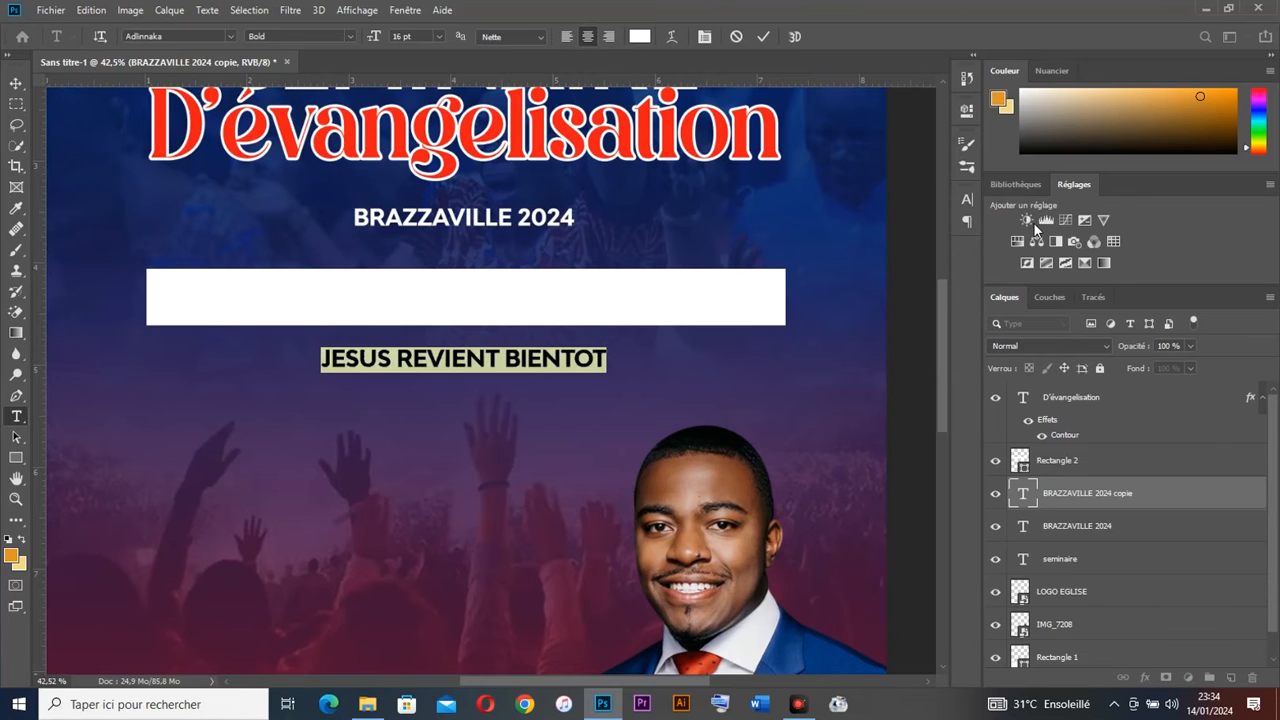
click(967, 201)
scroll(836, 241, up, 12)
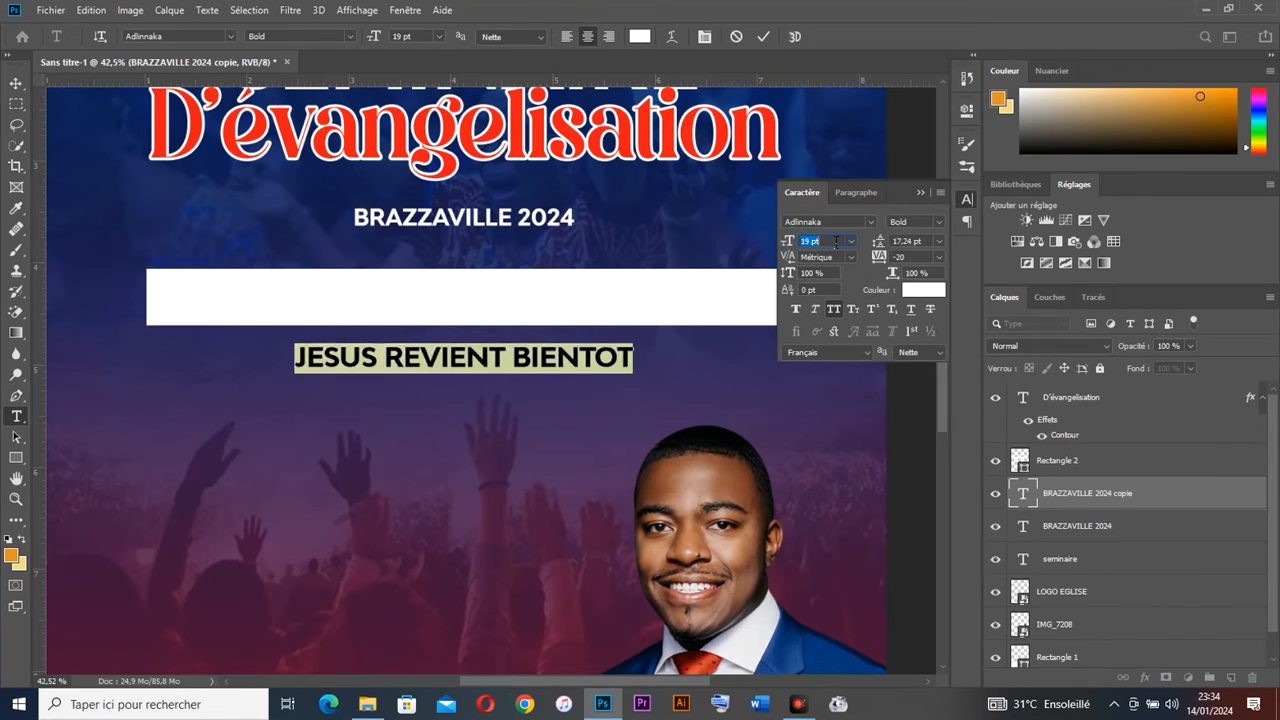
scroll(836, 241, up, 2)
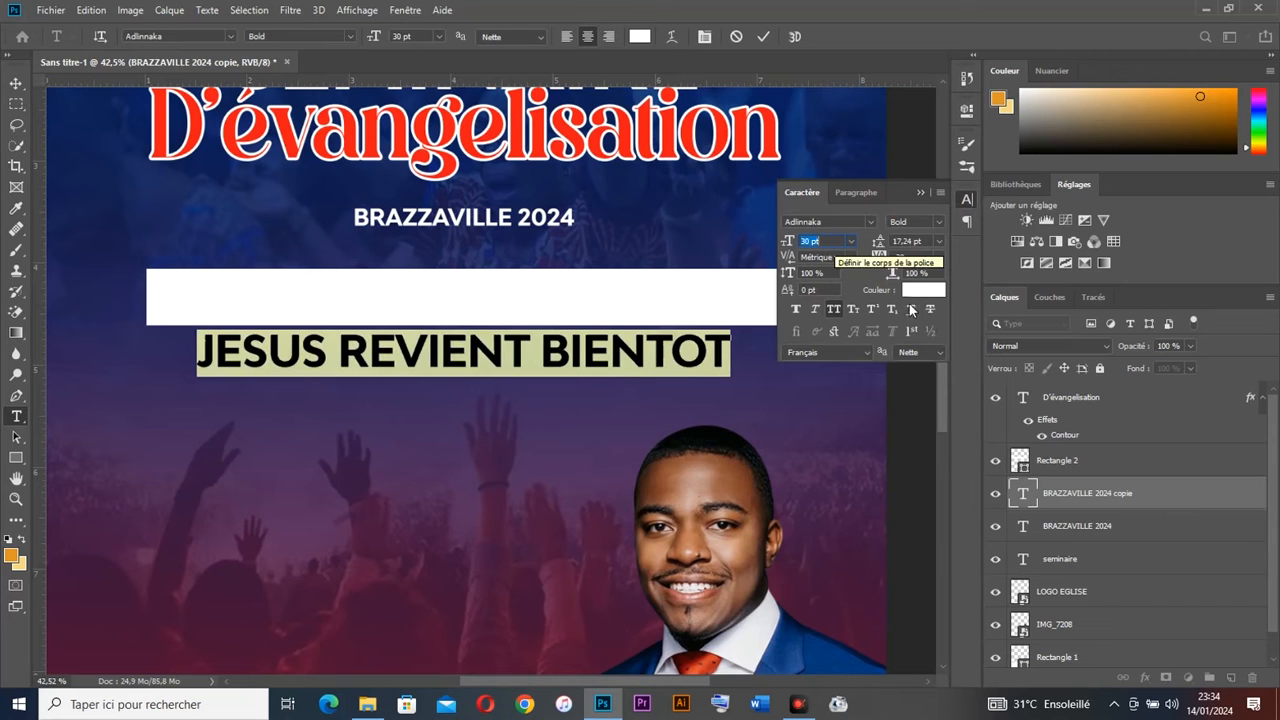
click(923, 289)
click(646, 130)
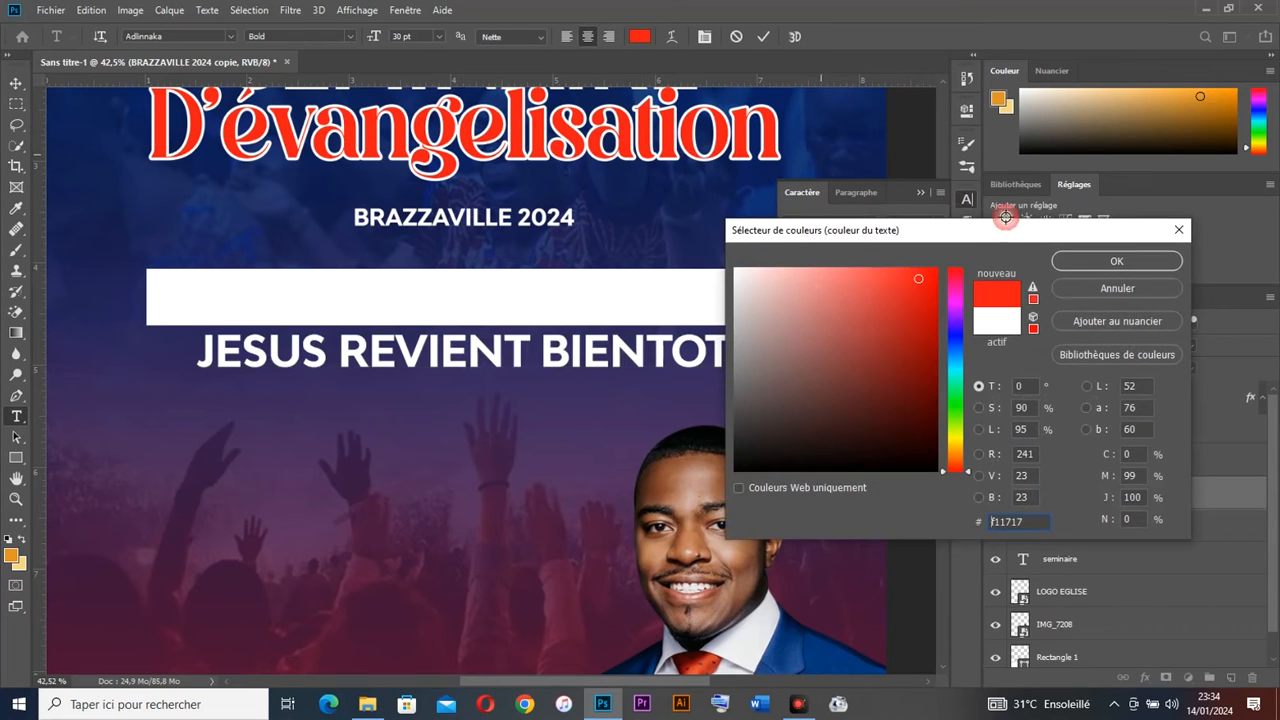
key(Return)
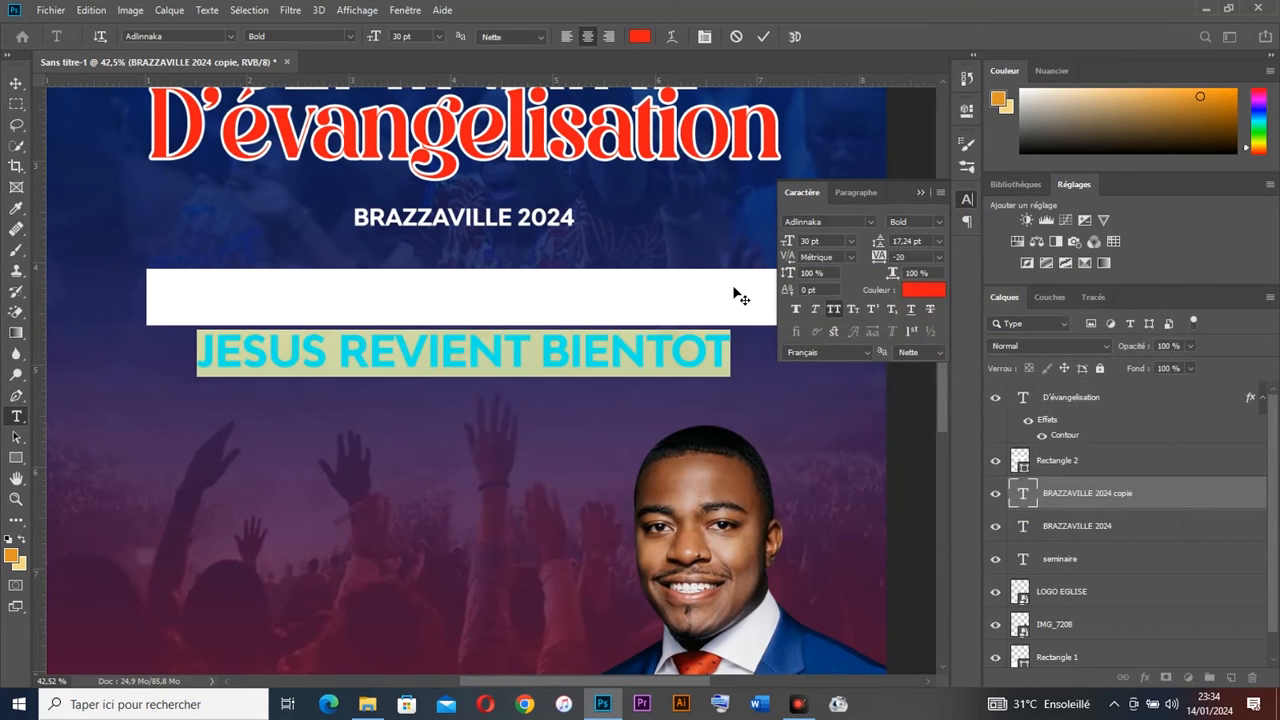
Step: Place the slogan on the white banner above it, enlarge slightly, and centre it horizontally
click(13, 84)
drag(649, 352, 660, 293)
drag(1093, 485, 1094, 446)
drag(636, 306, 658, 311)
click(832, 241)
key(Up)
key(Up)
key(Up)
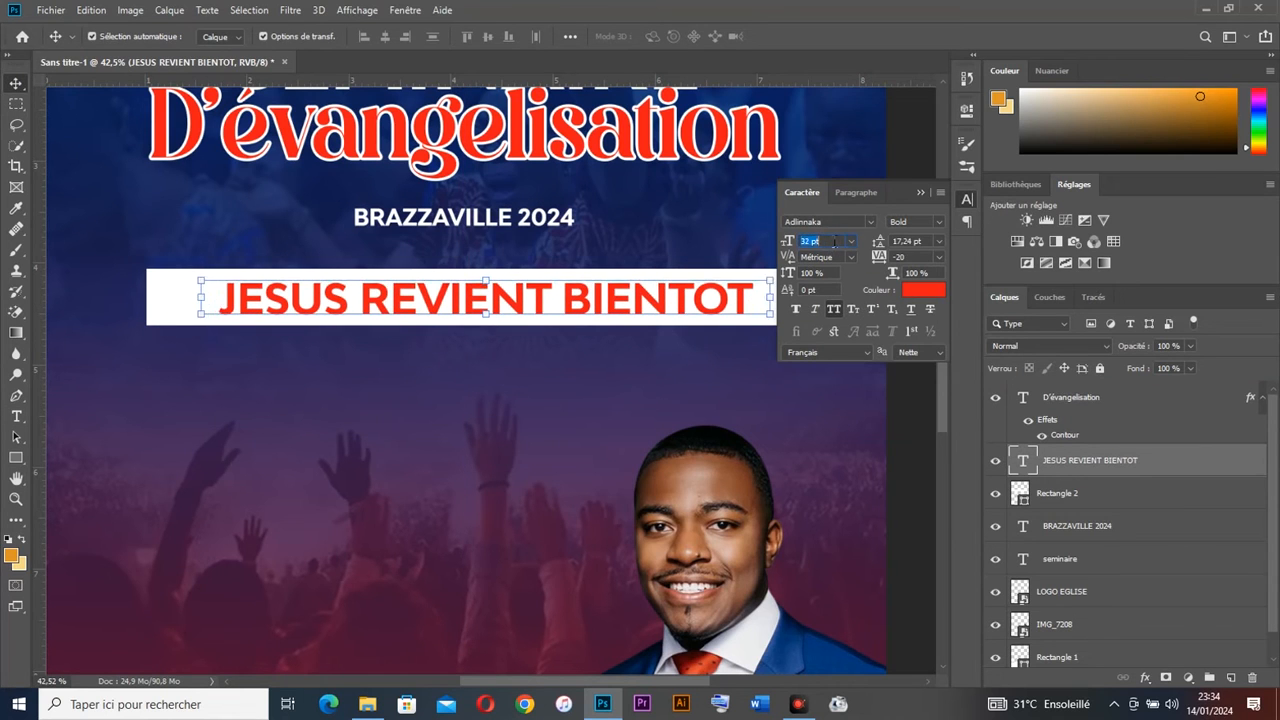
mouse_move(658, 308)
mouse_down()
mouse_move(629, 306)
mouse_move(640, 306)
mouse_up()
key(ctrl+z)
click(920, 193)
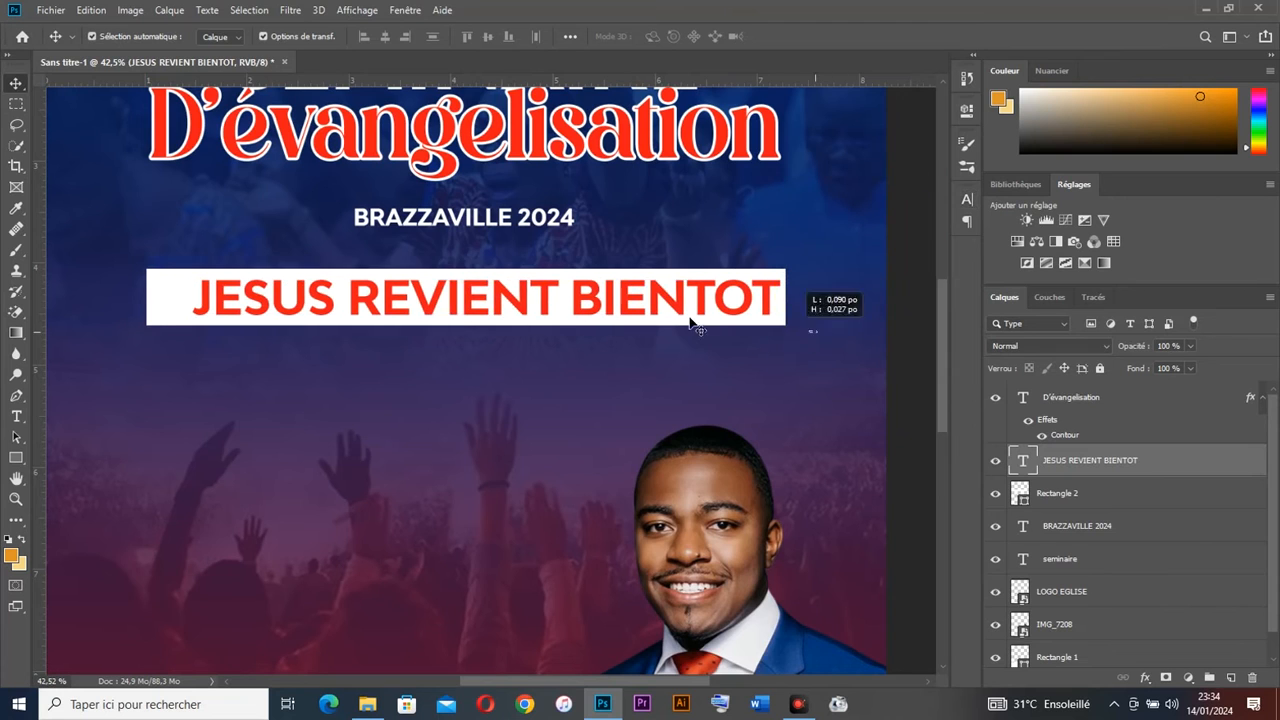
shift+click(434, 306)
click(384, 37)
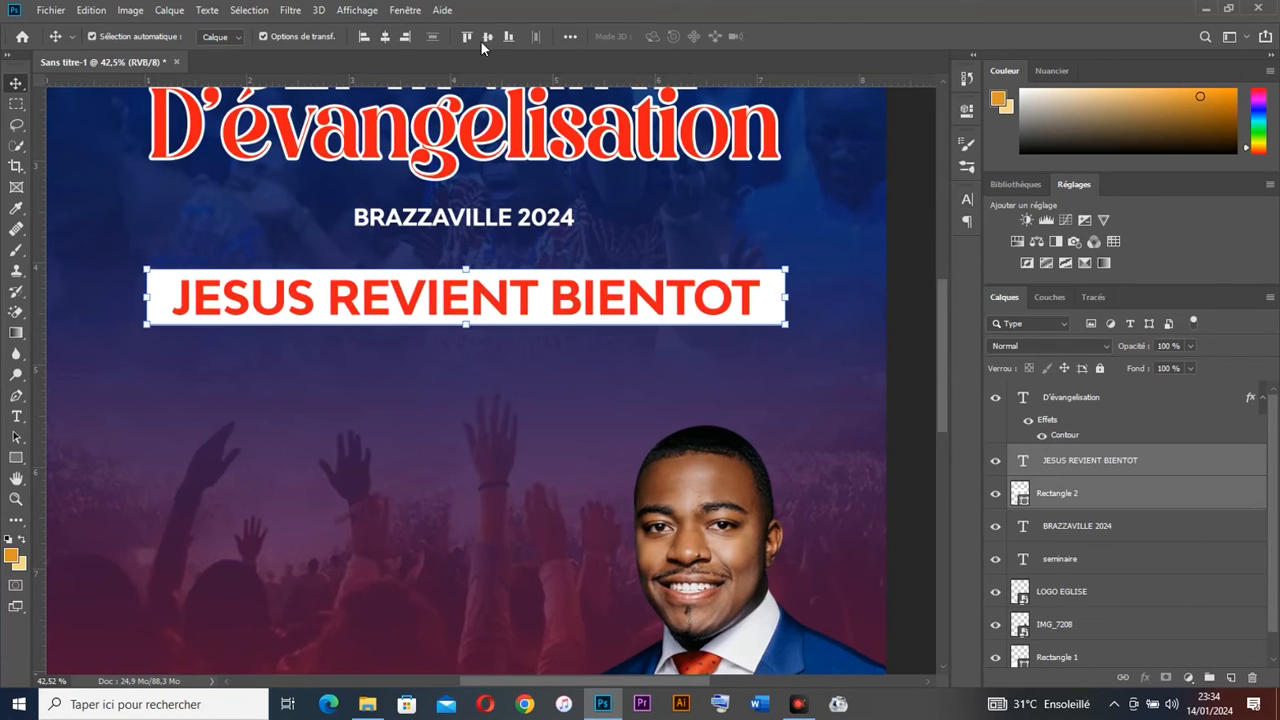
scroll(621, 300, down, 2)
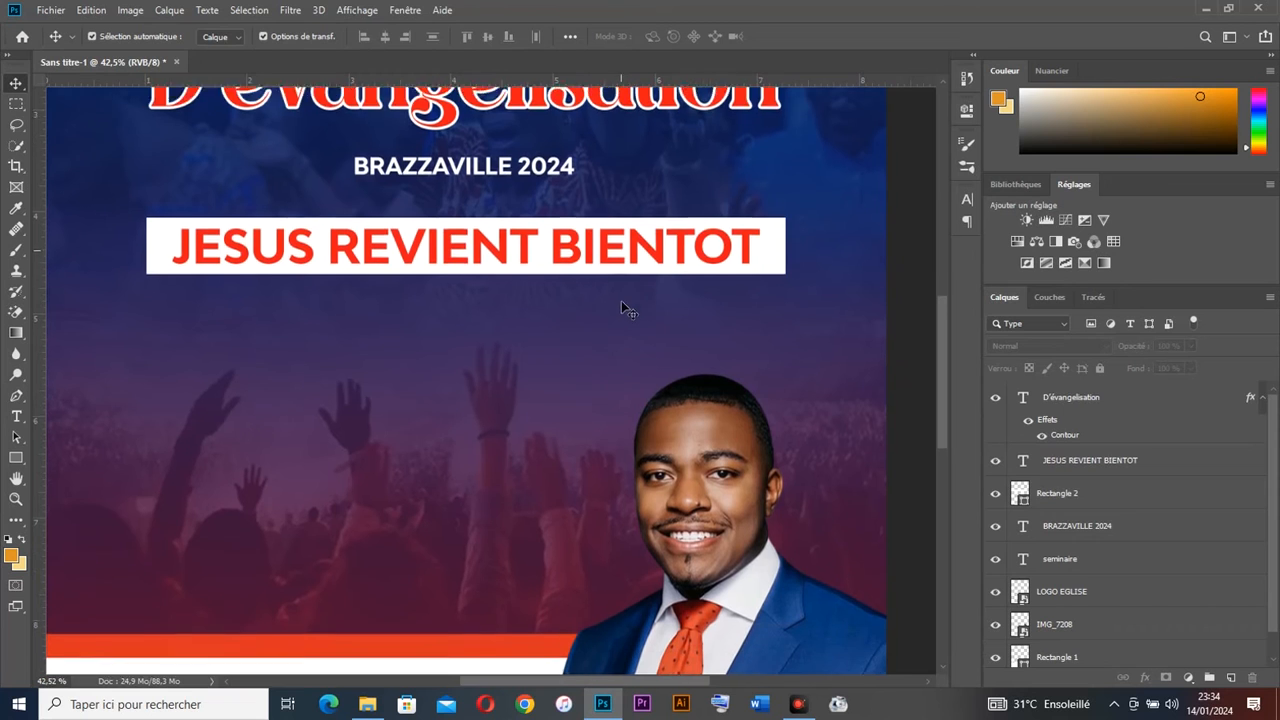
Step: Duplicate the slogan banner below and retype its text as REPENT TOI
drag(650, 243, 607, 293)
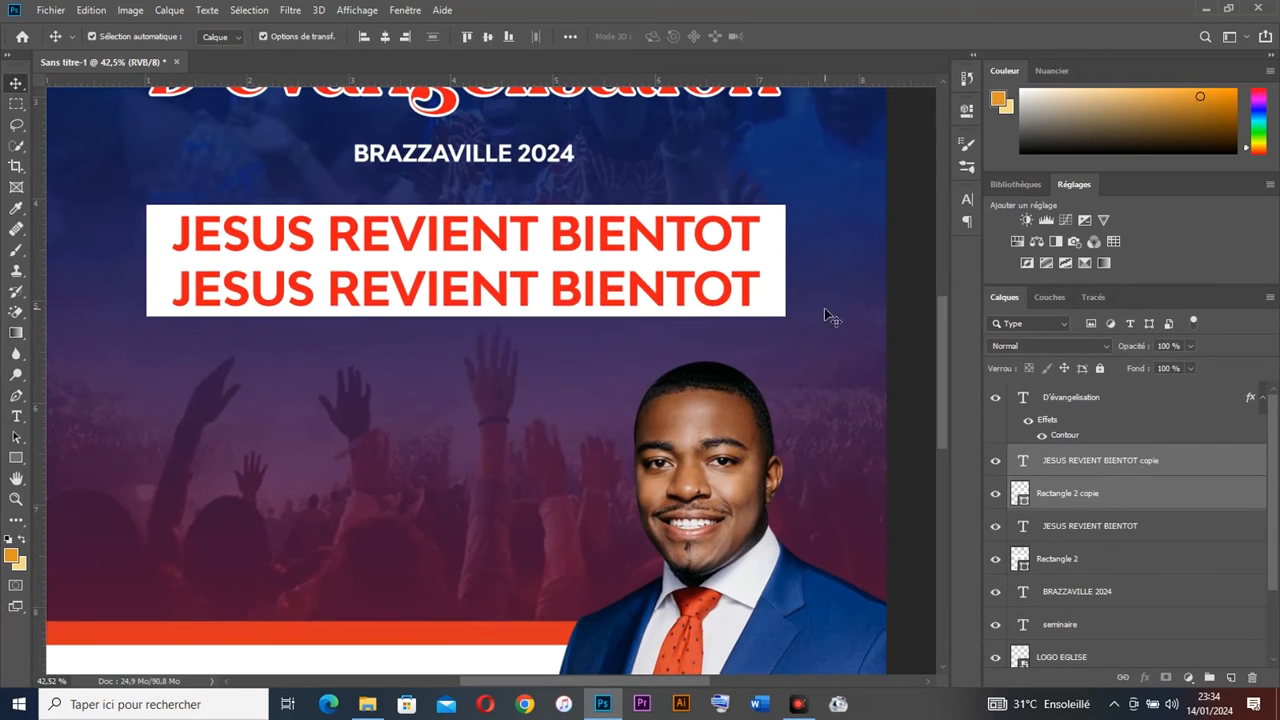
double_click(686, 298)
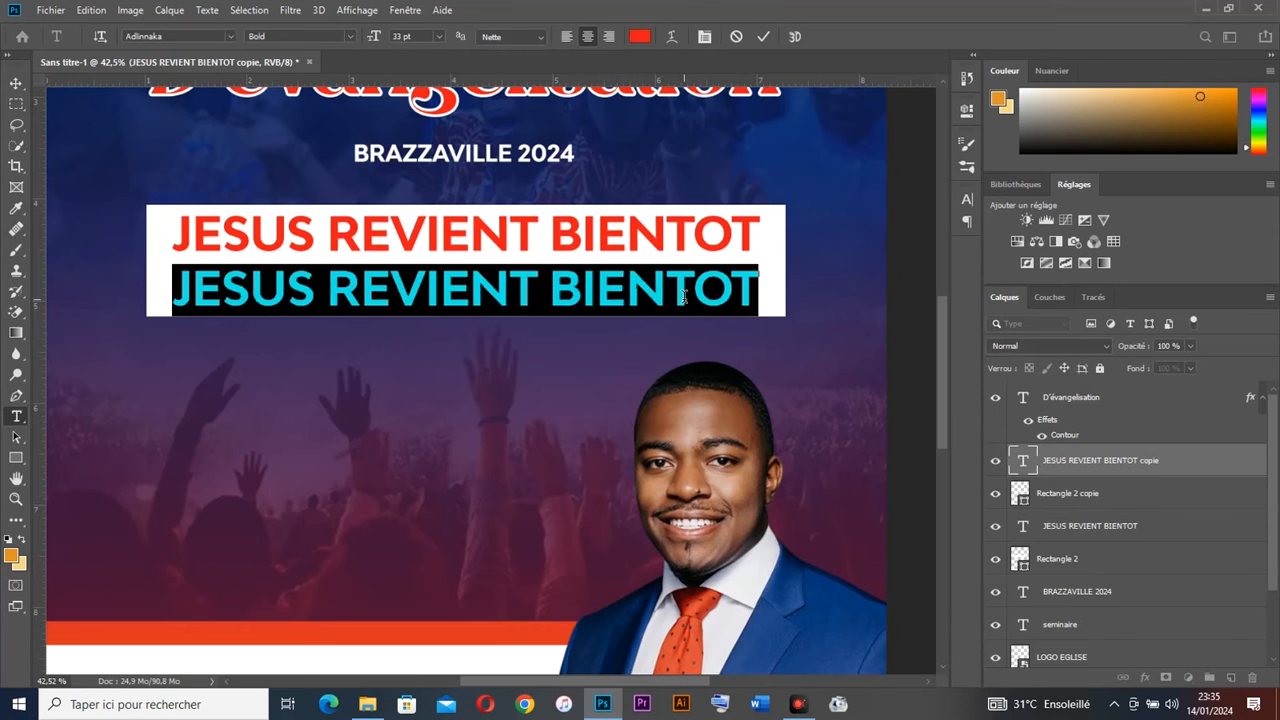
text(REP)
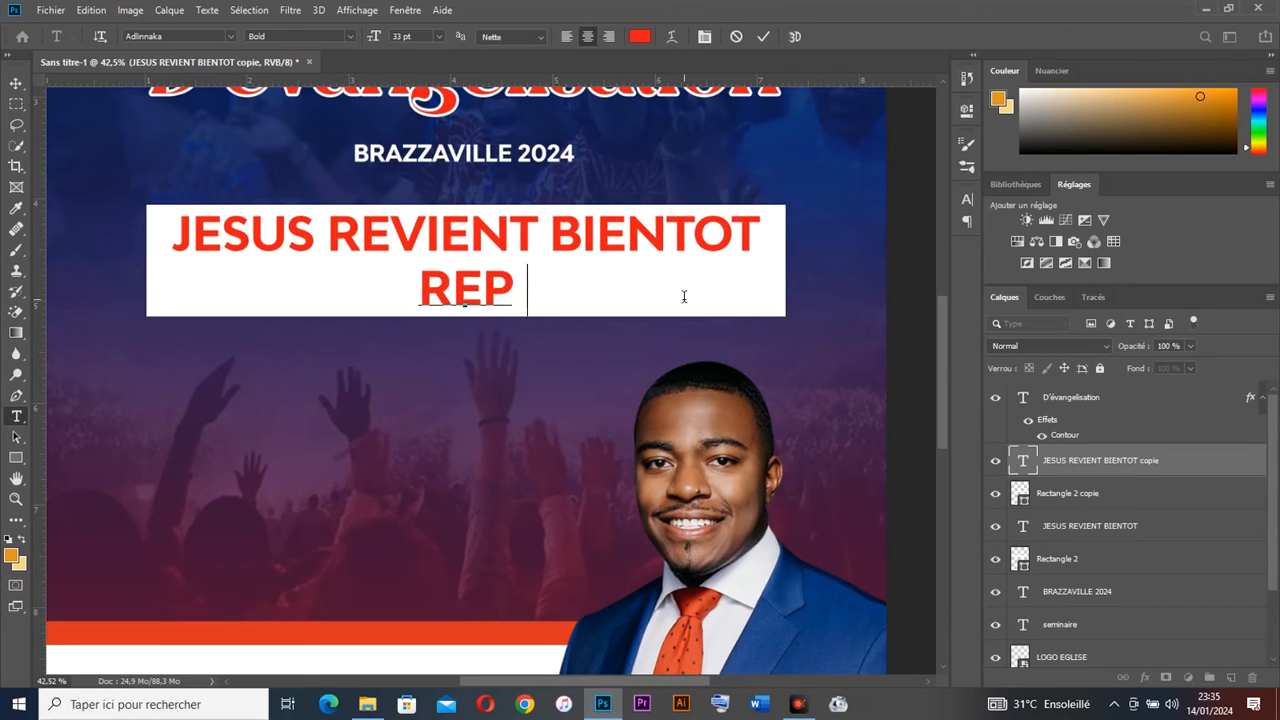
text(ENT TOI)
key(ctrl+Return)
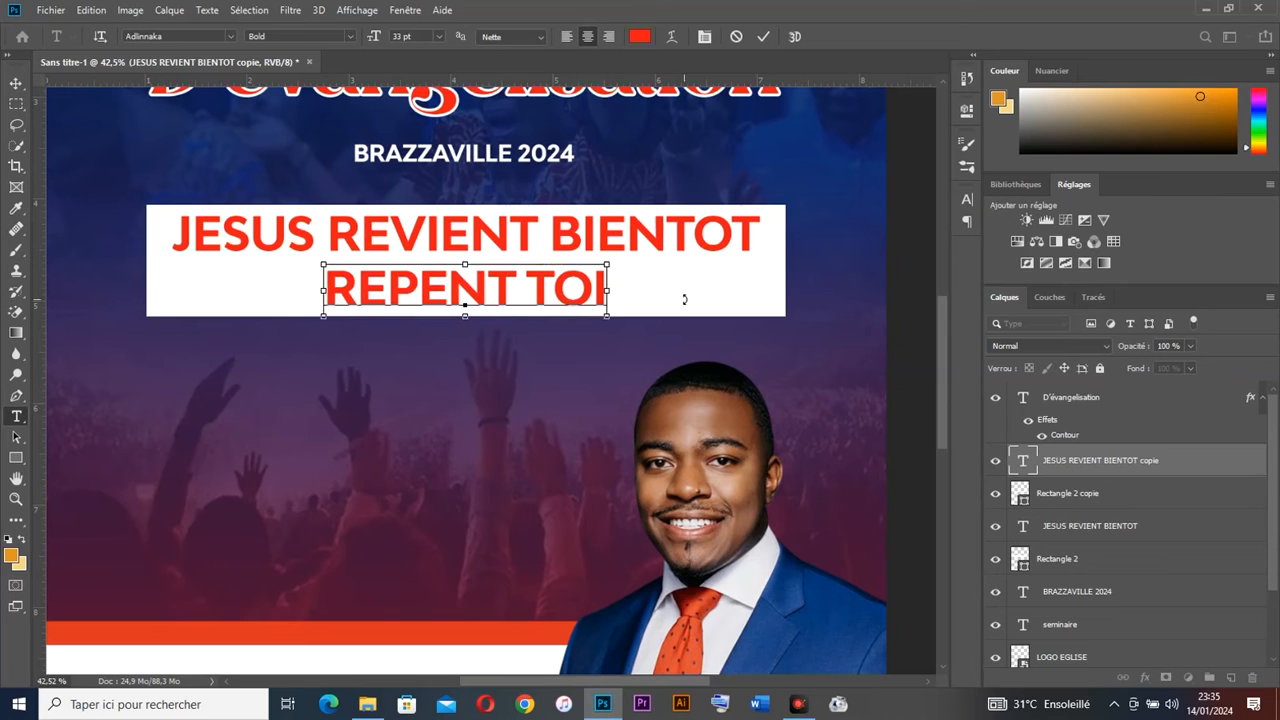
key(ctrl+a)
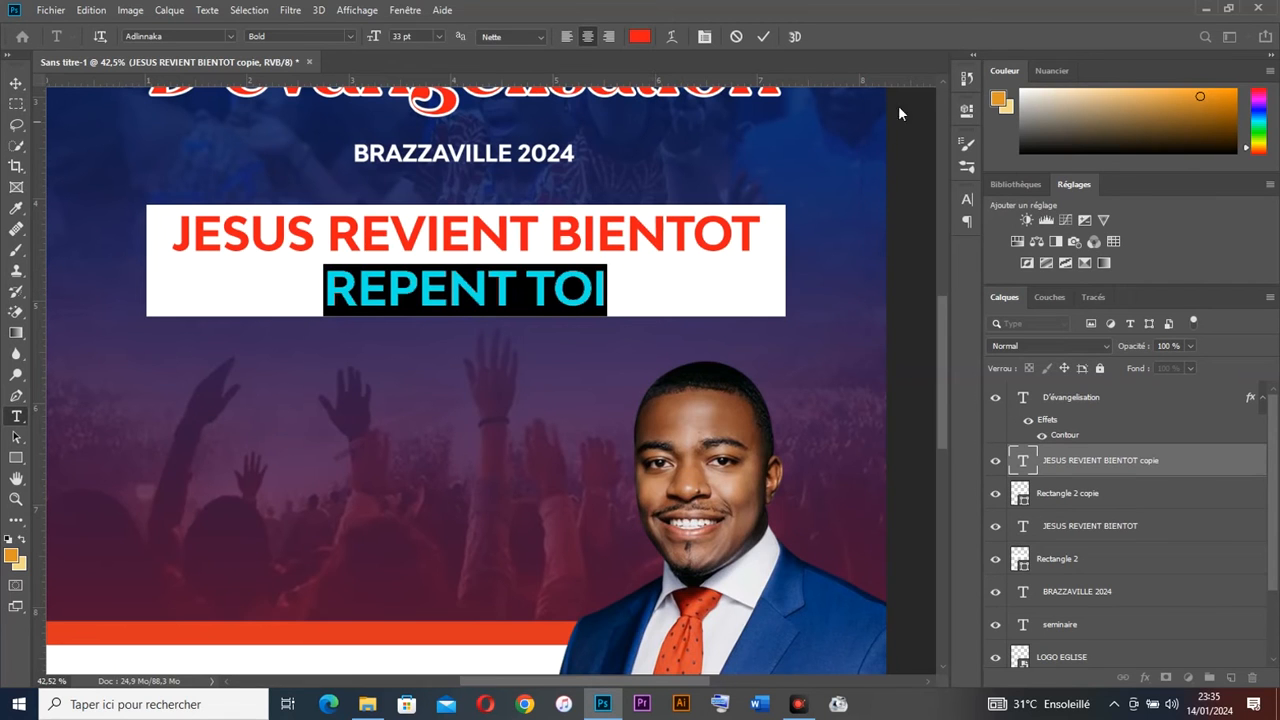
click(760, 37)
key(v)
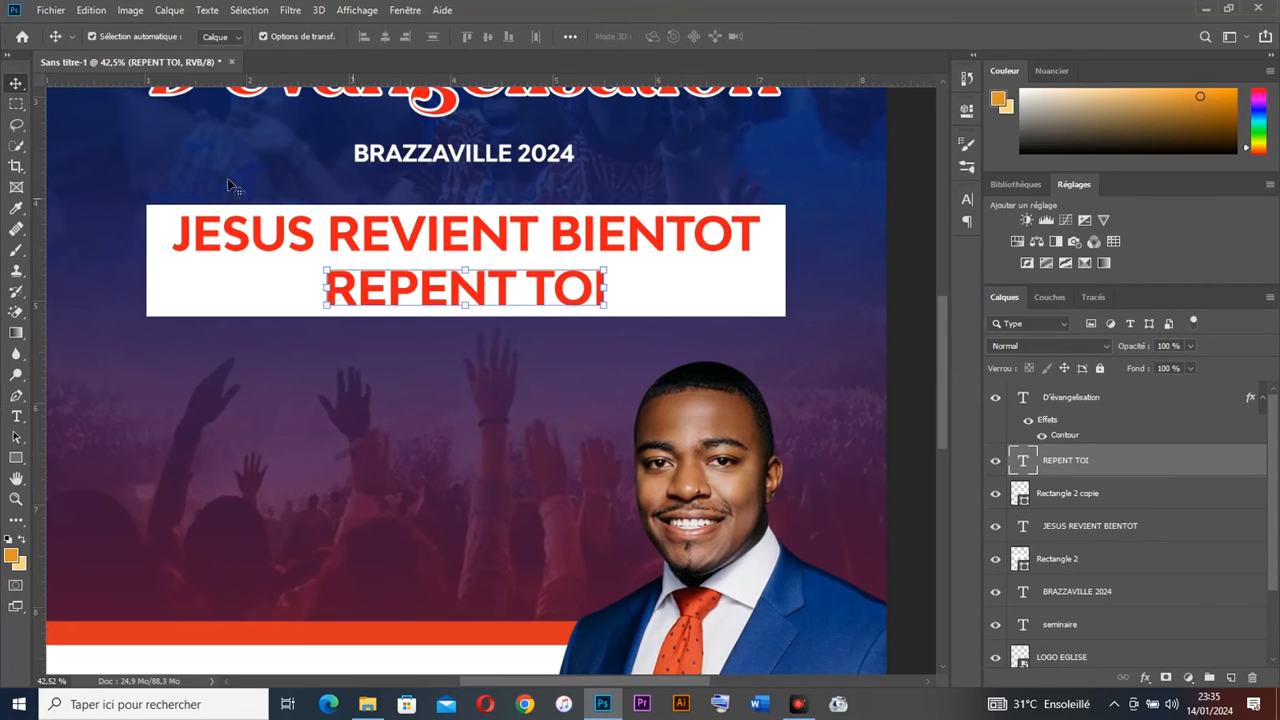
Step: Shorten the copied white bar and centre REPENT TOI and its bar under the top banner
click(180, 298)
drag(150, 289, 378, 288)
key(Return)
drag(811, 298, 391, 304)
click(388, 38)
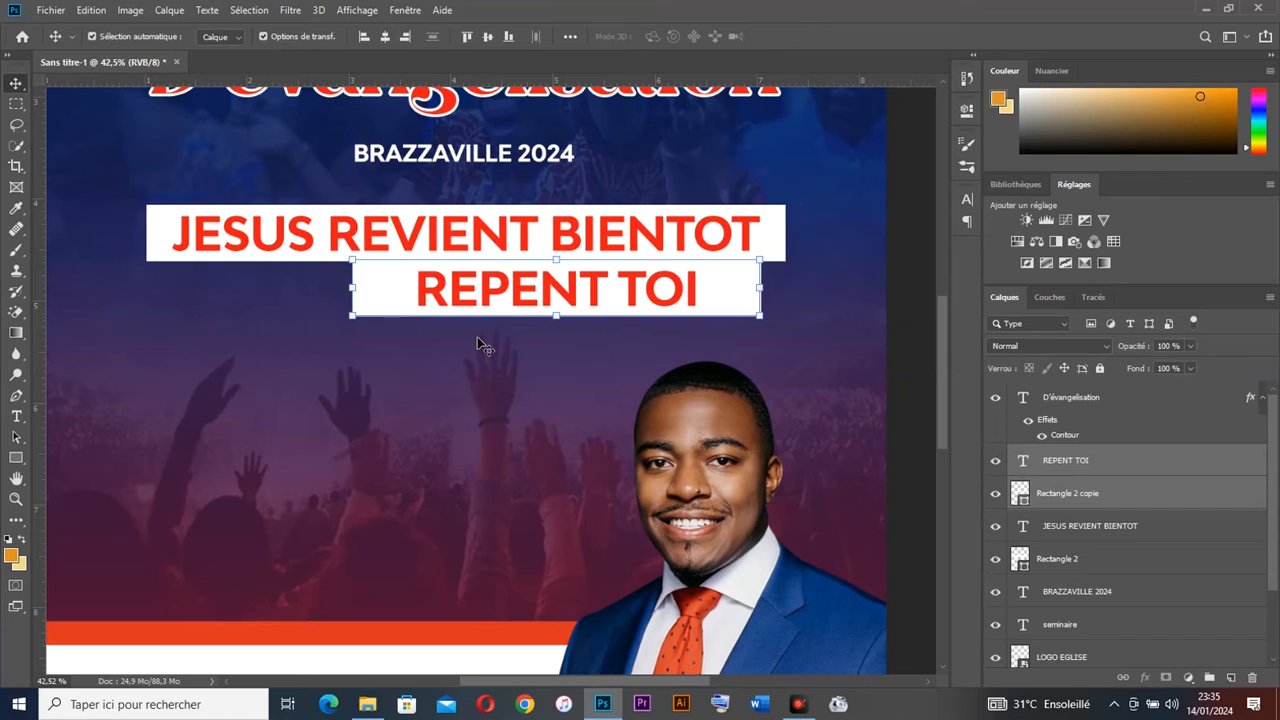
drag(818, 342, 386, 237)
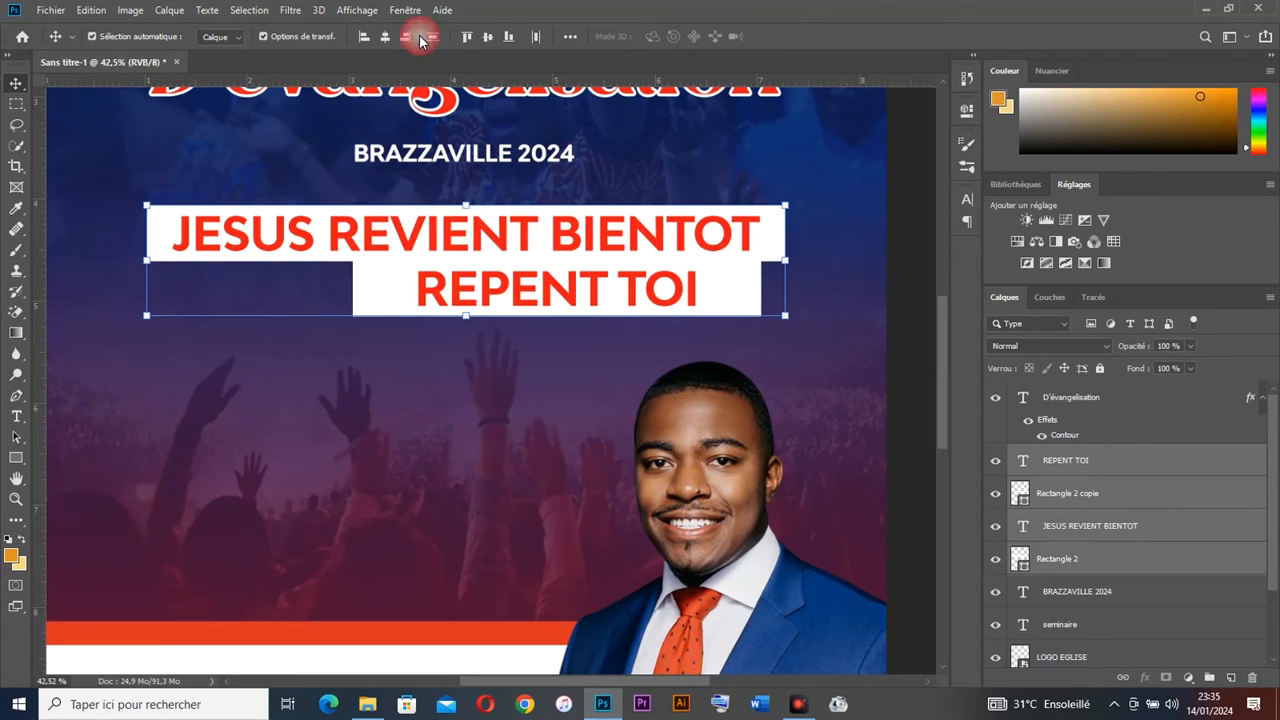
click(388, 38)
click(709, 324)
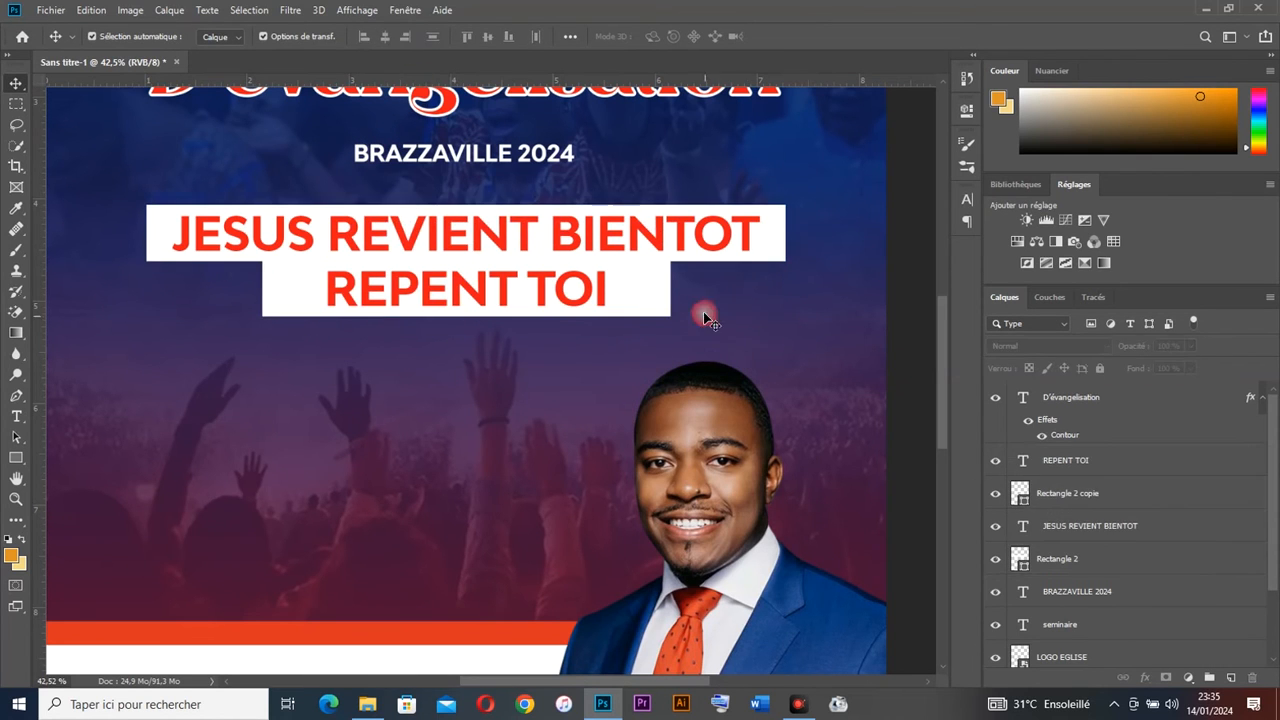
click(636, 300)
Step: Fill the REPENT TOI bar orange-red and make its lettering white
click(16, 457)
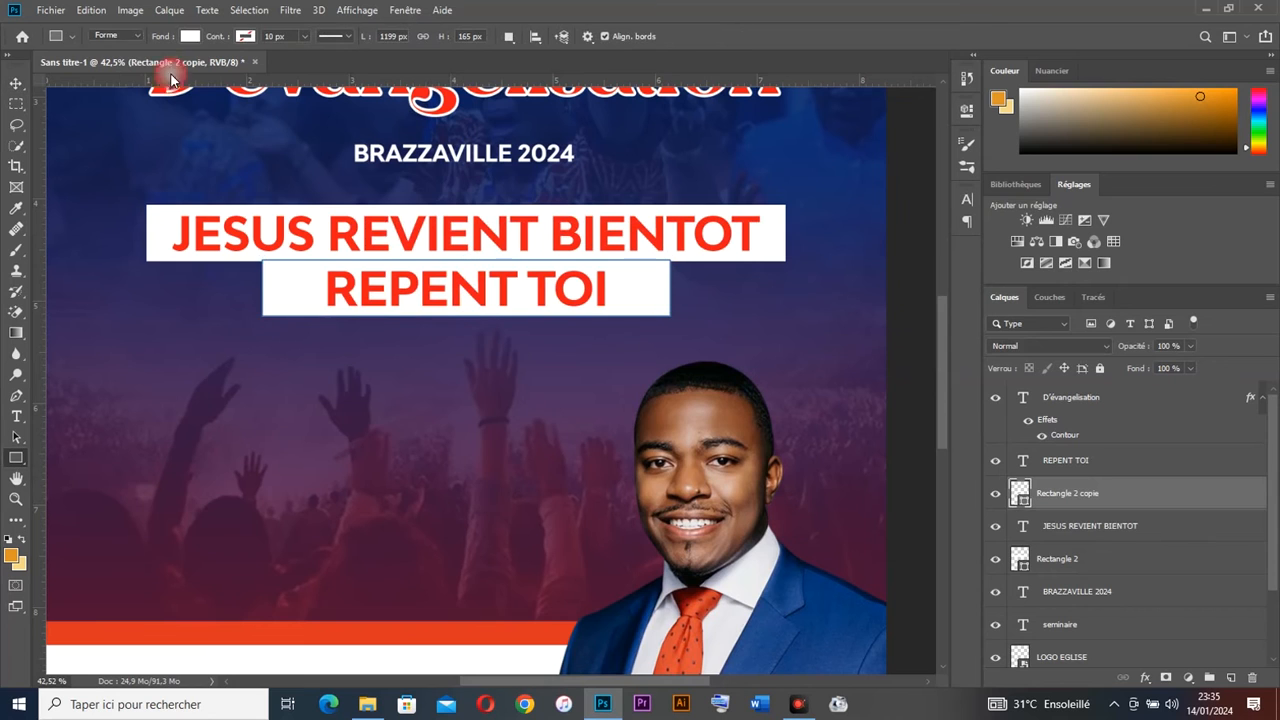
click(190, 36)
click(107, 117)
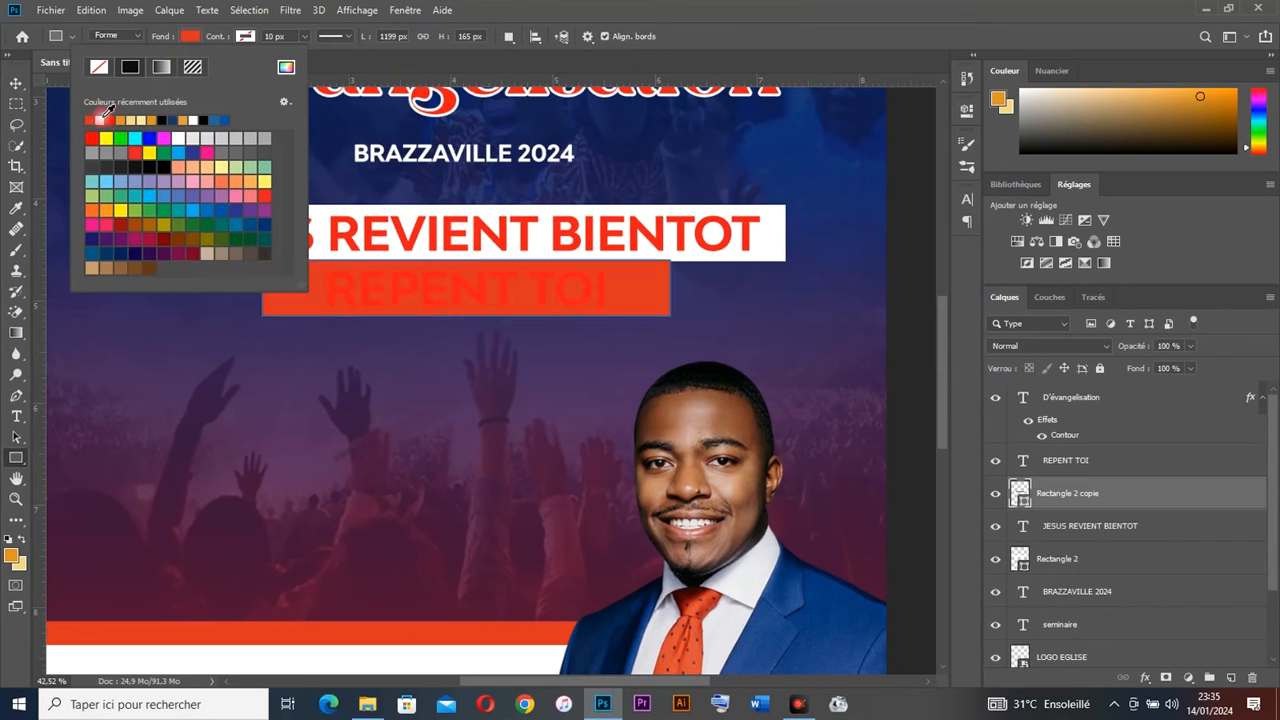
click(16, 84)
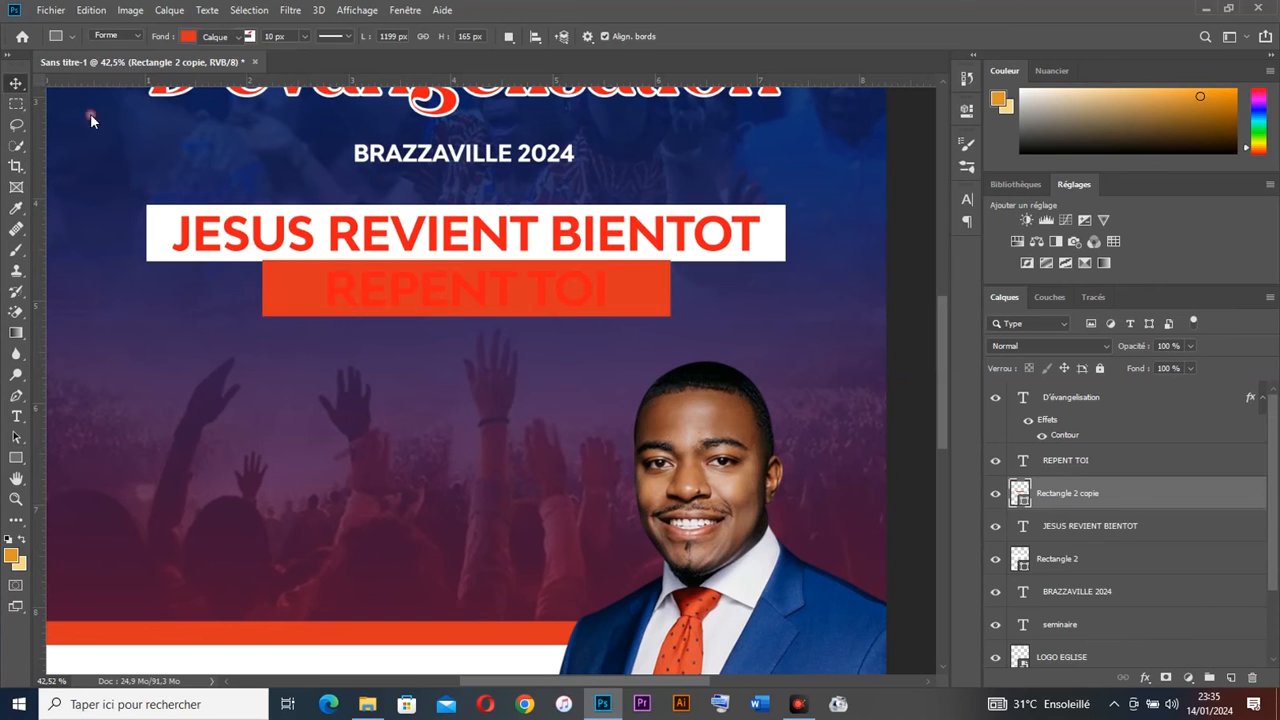
click(391, 281)
click(962, 203)
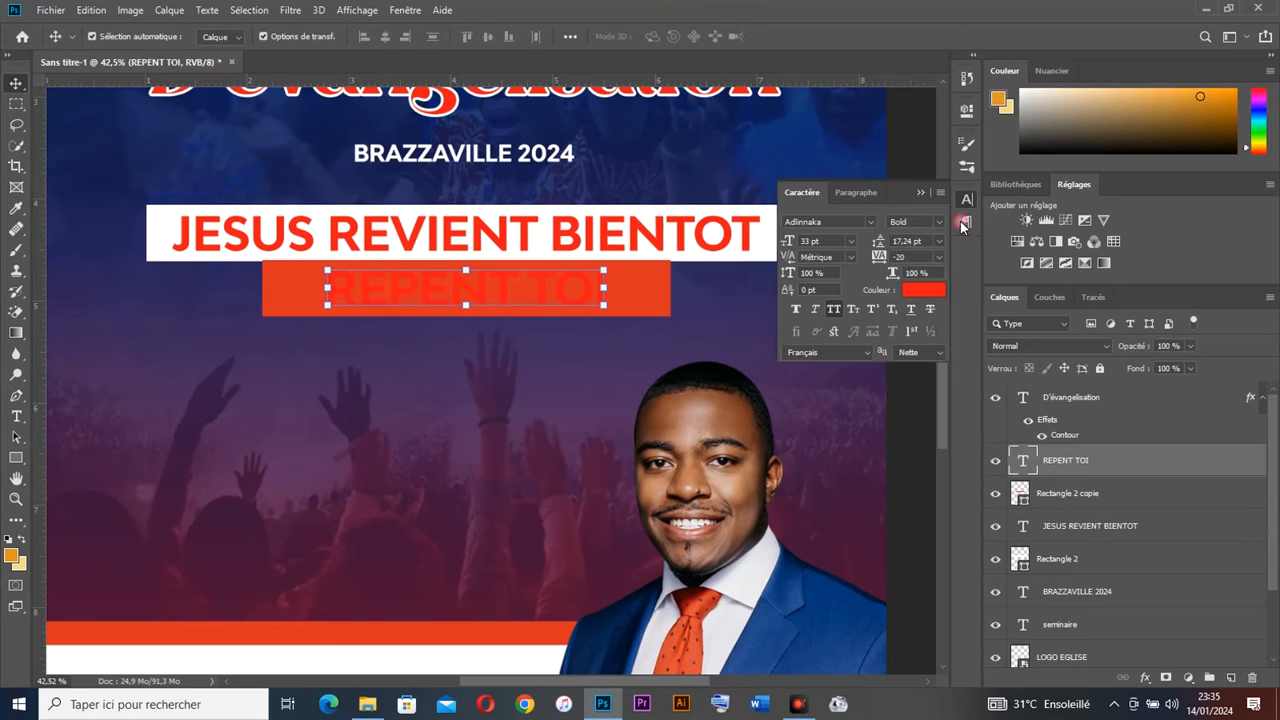
click(921, 290)
click(686, 257)
Step: Trim the orange-red bar from the left and centre it under the top banner
drag(264, 289, 333, 288)
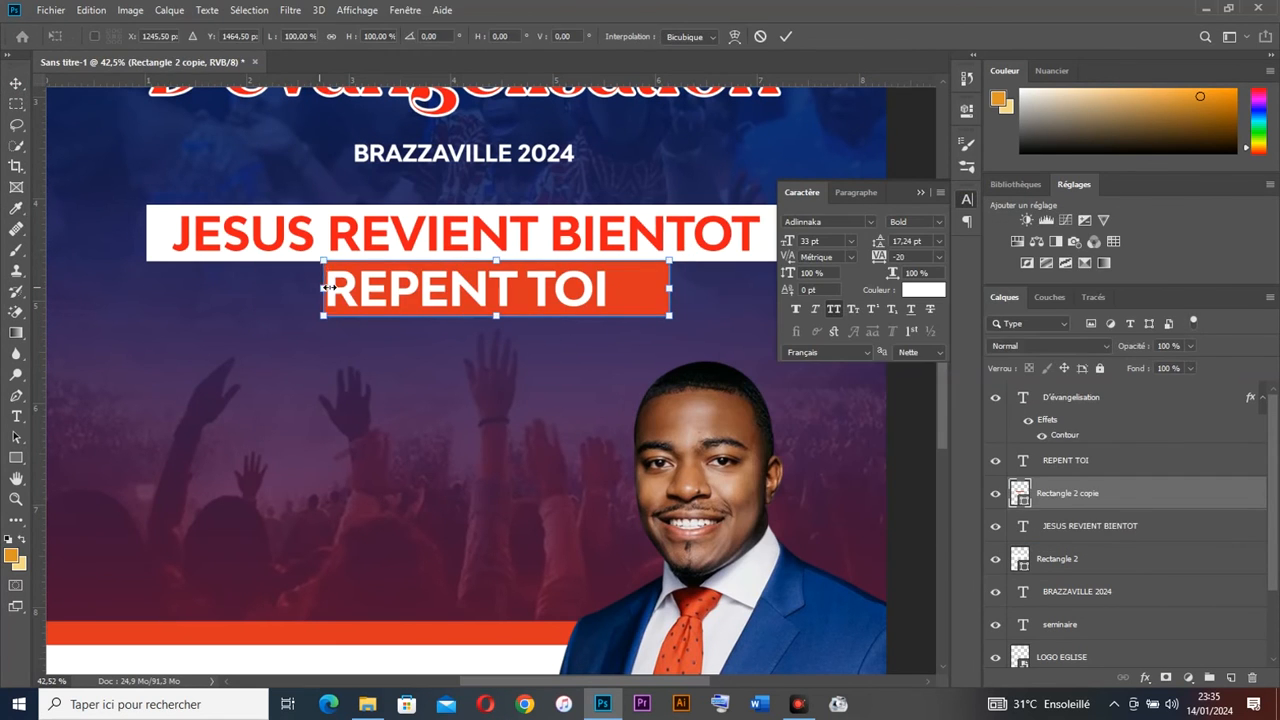
key(Return)
drag(693, 313, 439, 296)
drag(471, 357, 417, 229)
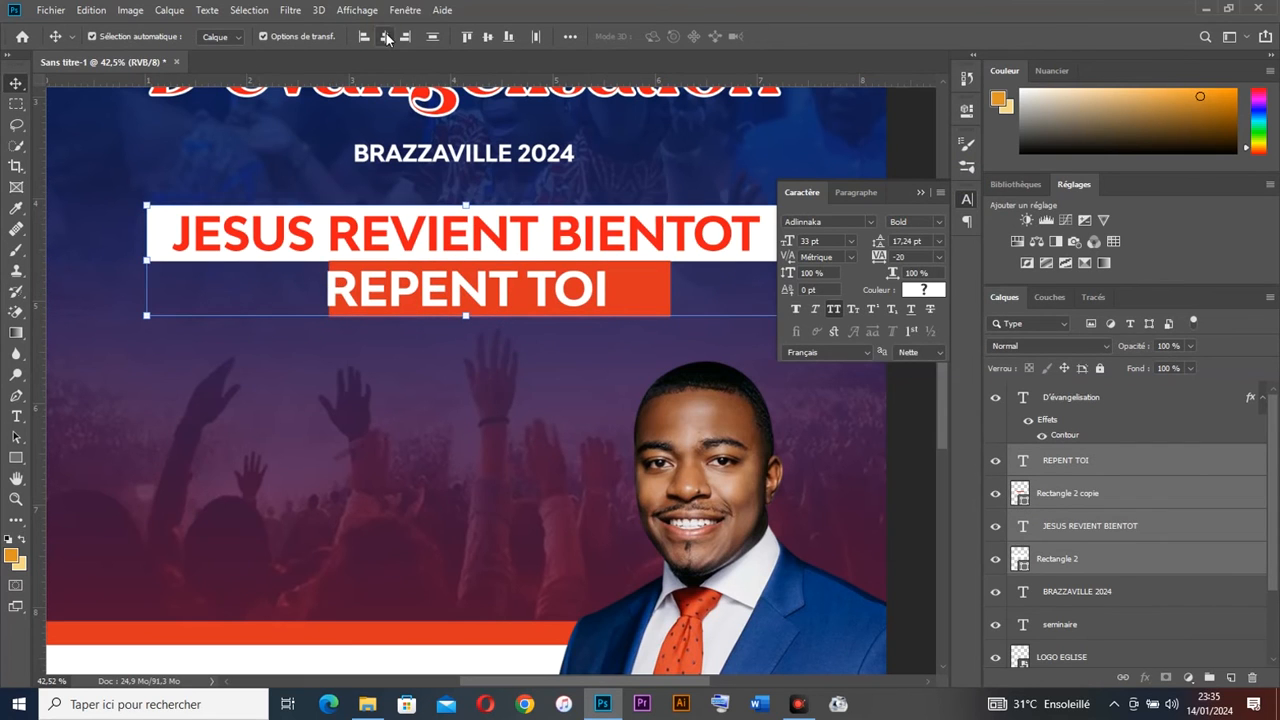
click(386, 37)
click(749, 237)
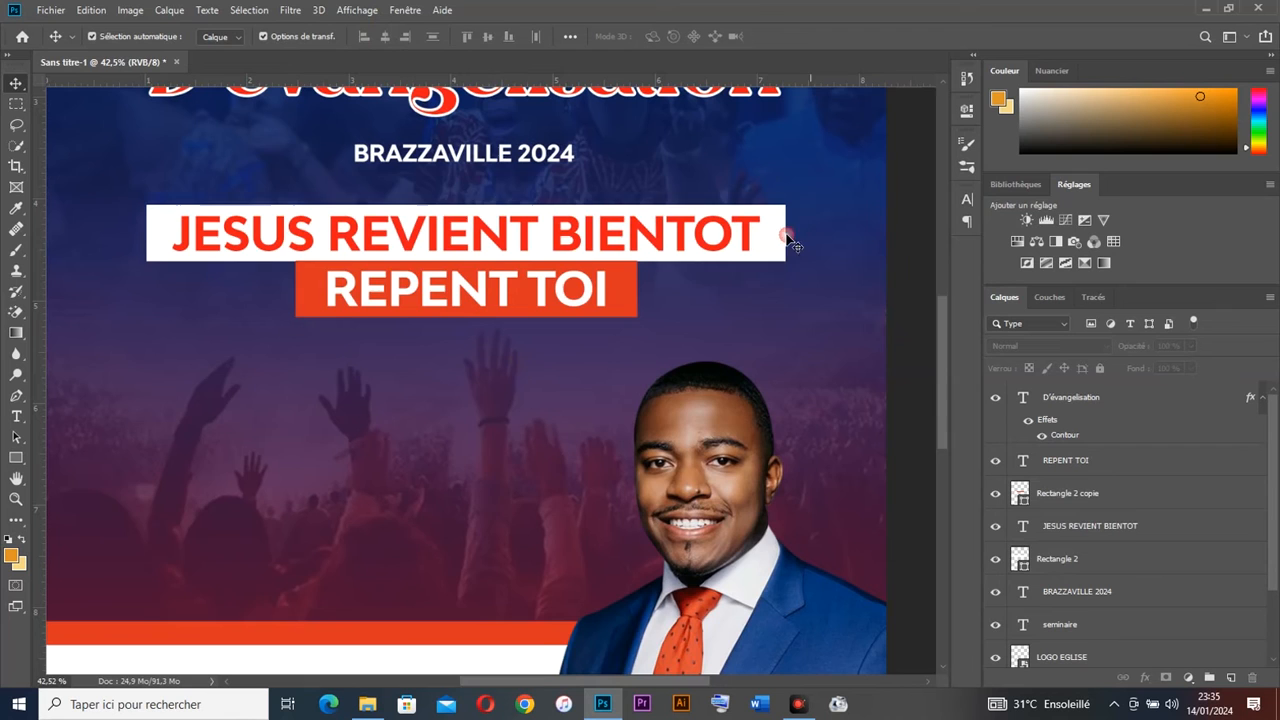
Step: Nudge the pastor's portrait (IMG_7208) slightly up and left
scroll(688, 272, down, 1)
scroll(702, 295, down, 2)
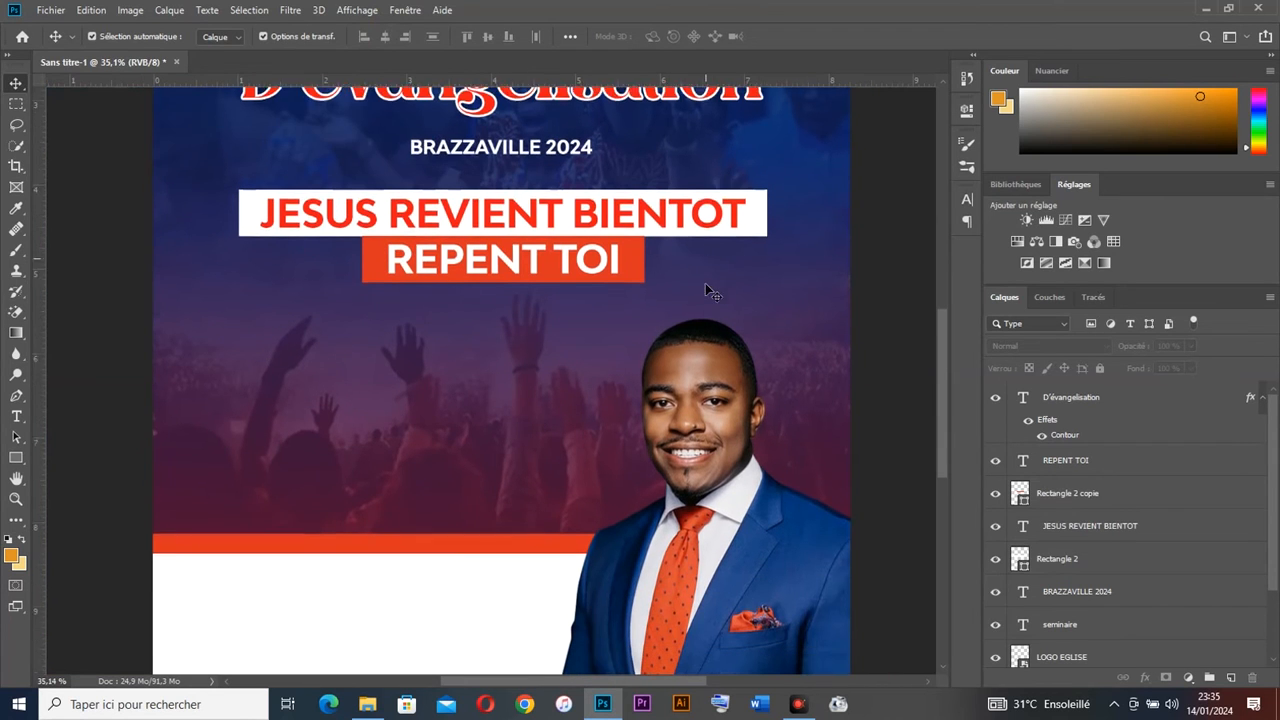
click(733, 373)
drag(733, 418, 721, 395)
scroll(658, 345, down, 3)
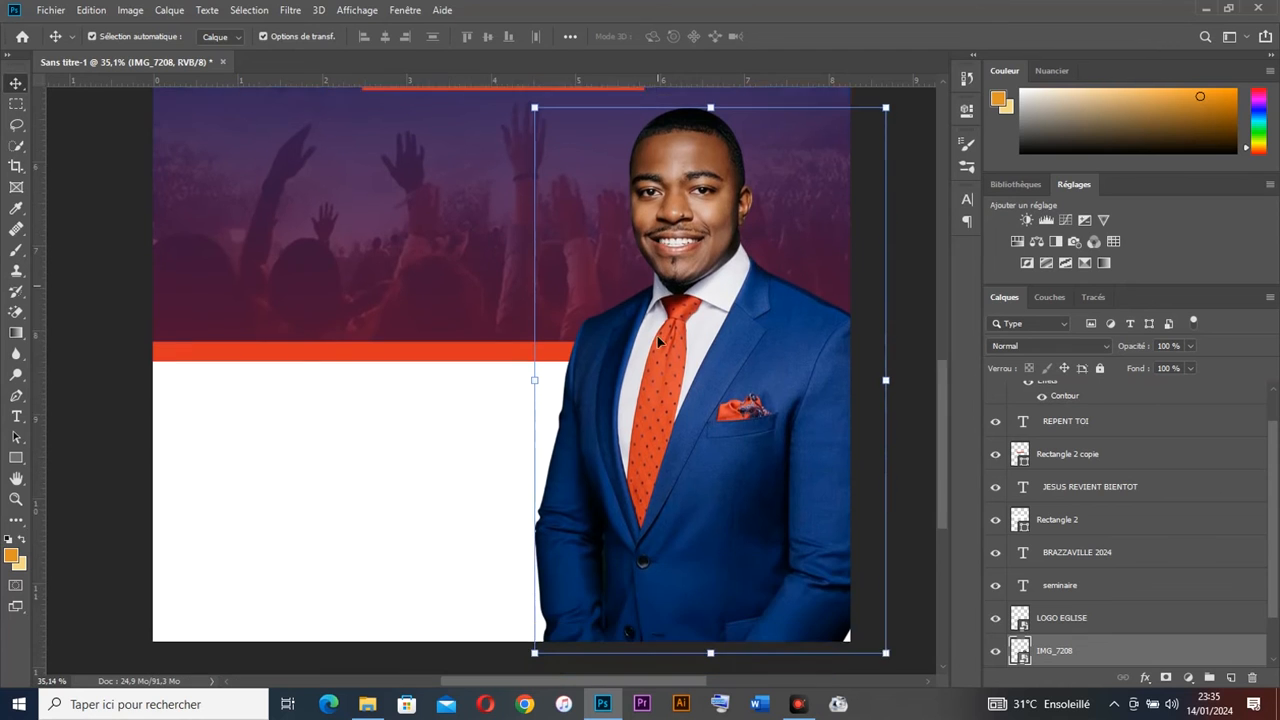
drag(661, 367, 662, 378)
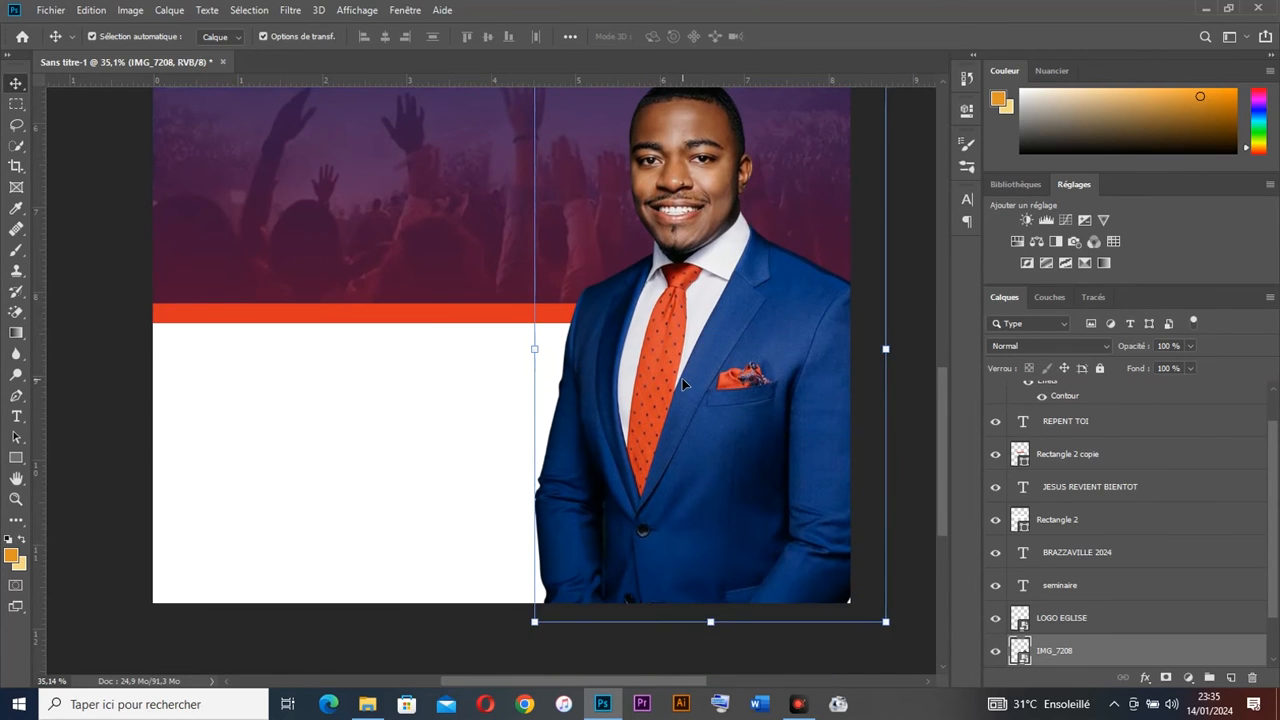
scroll(620, 352, up, 2)
scroll(620, 352, down, 2)
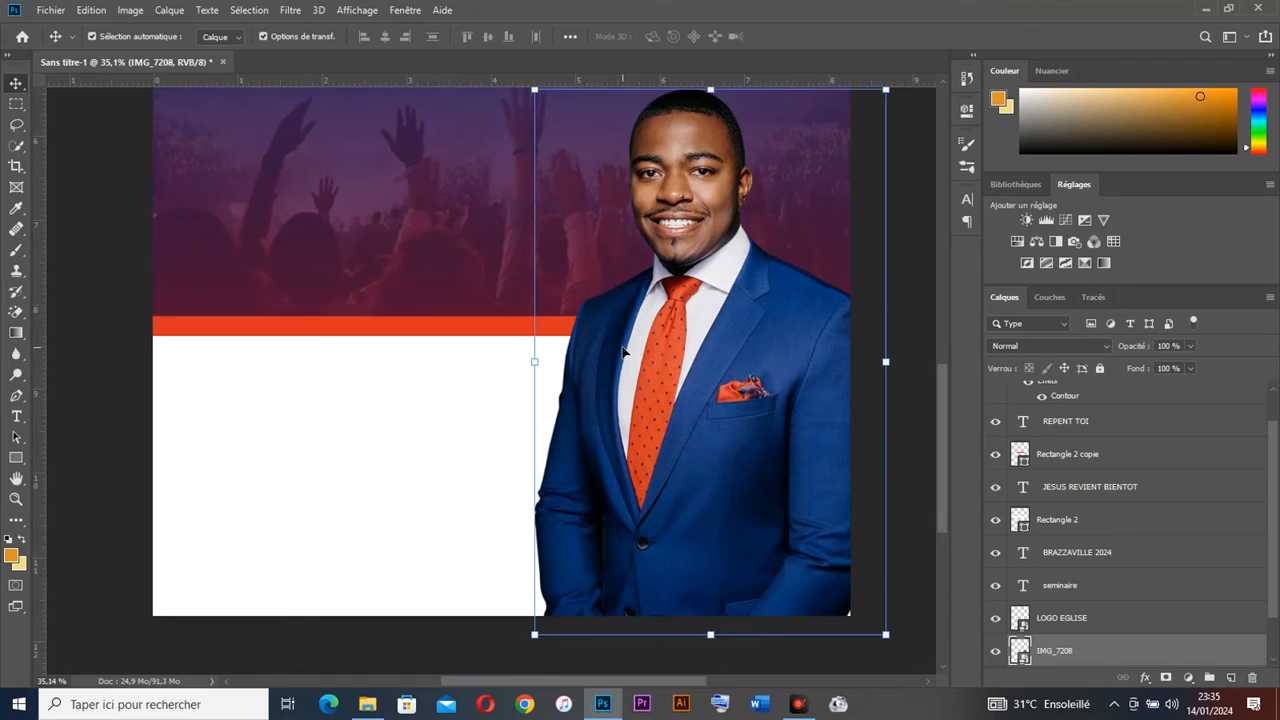
scroll(622, 346, up, 2)
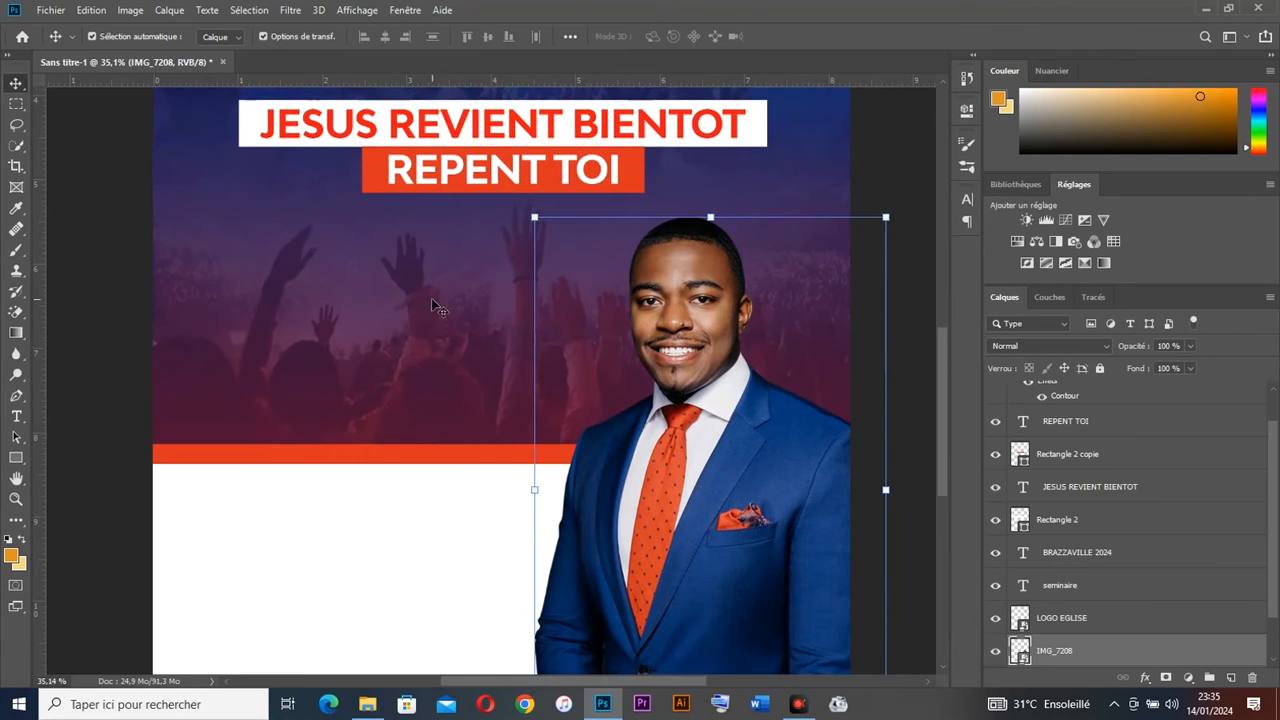
scroll(402, 222, up, 1)
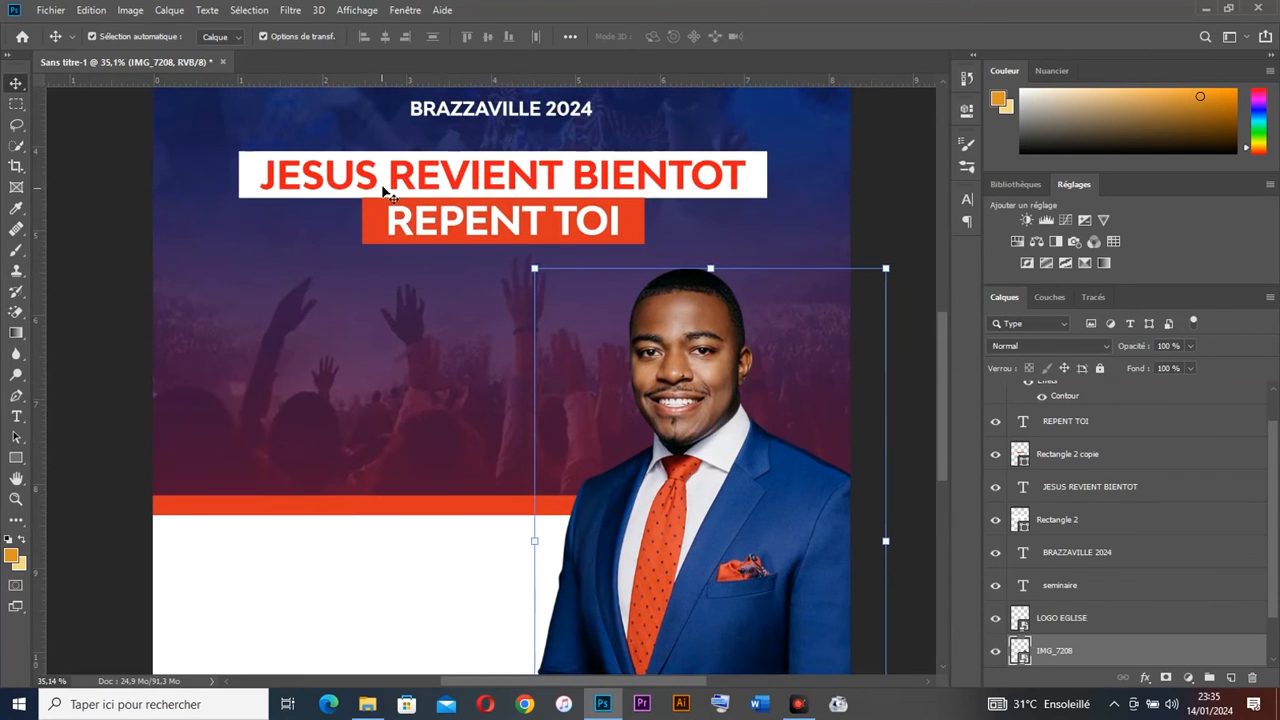
scroll(396, 190, up, 2)
Step: Alt-drag a copy of the D'évangelisation title down into the lower white panel
click(389, 135)
drag(398, 121, 428, 612)
scroll(429, 470, down, 4)
Step: Move the title copy lower in the white band and replace its text with the pastor's name
drag(409, 380, 404, 456)
key(t)
double_click(415, 487)
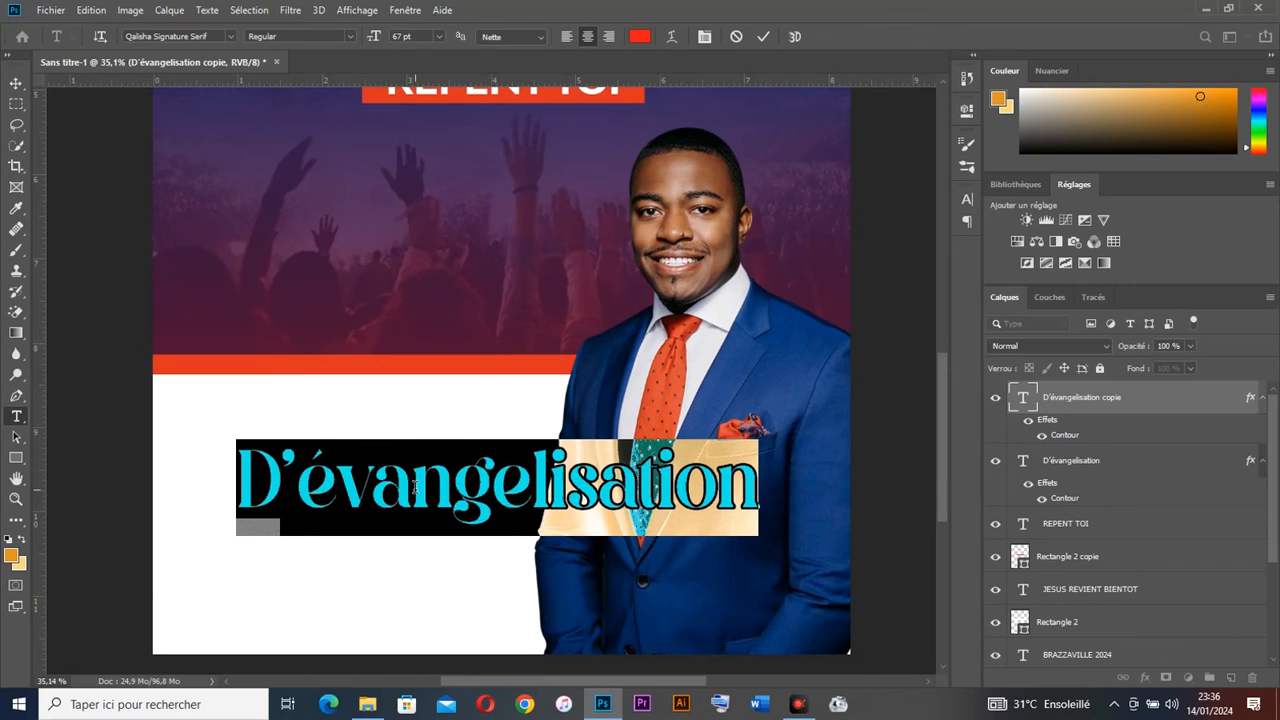
text(pRO)
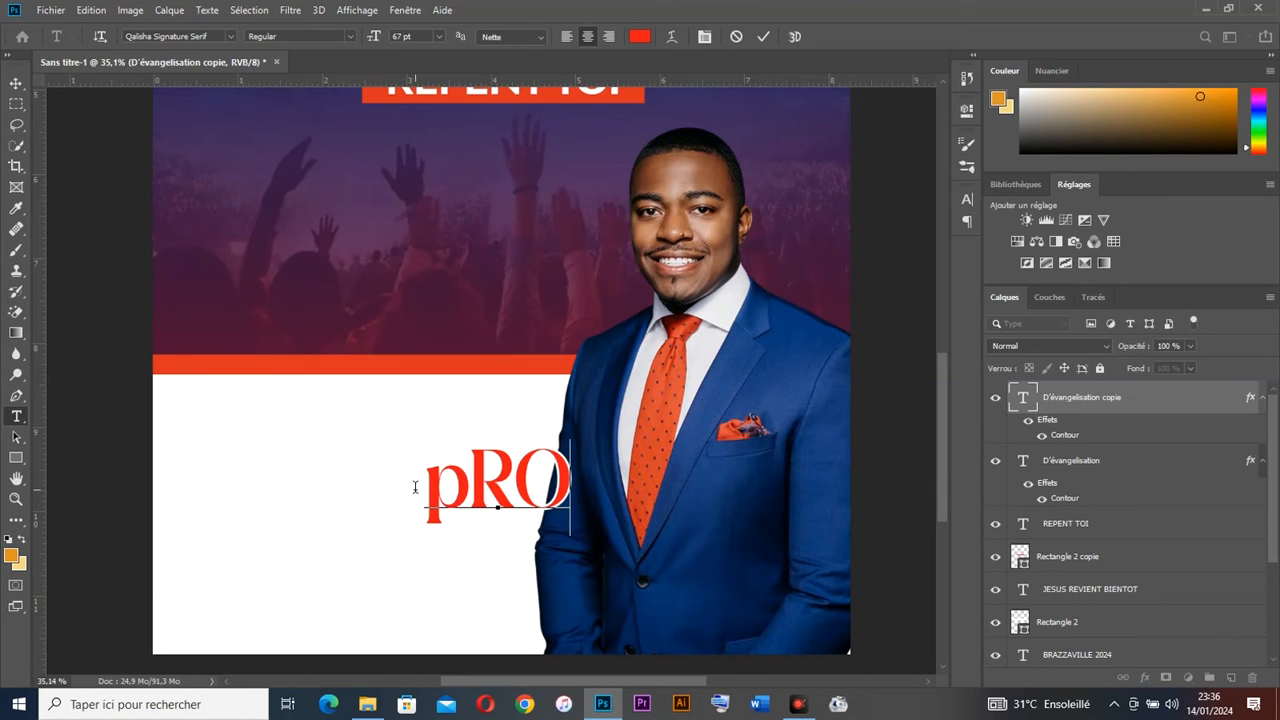
text(PH7TE)
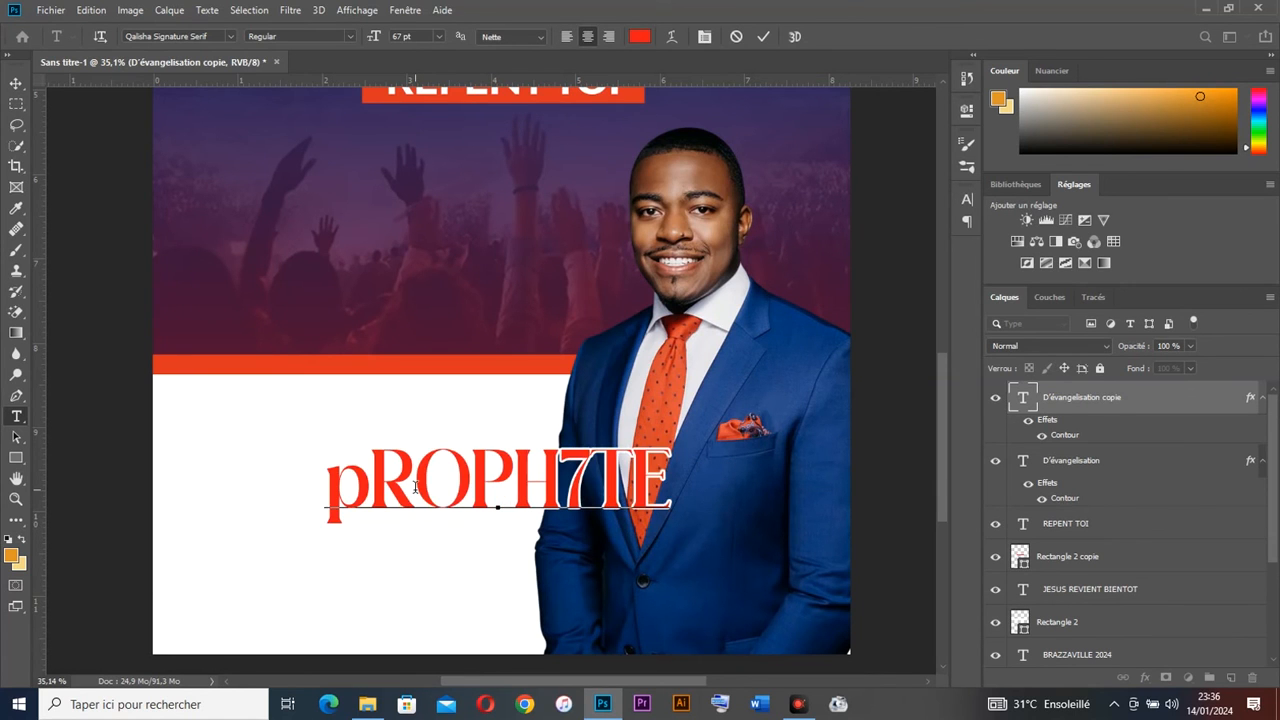
key(ctrl+a)
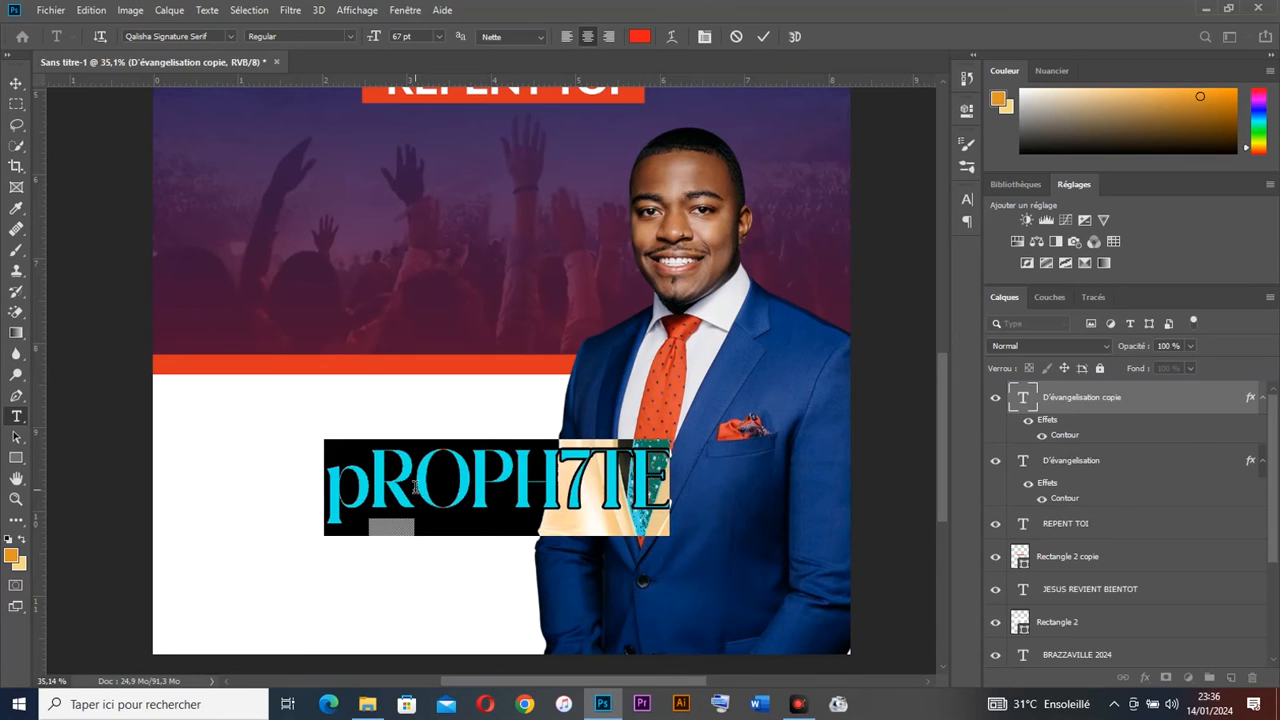
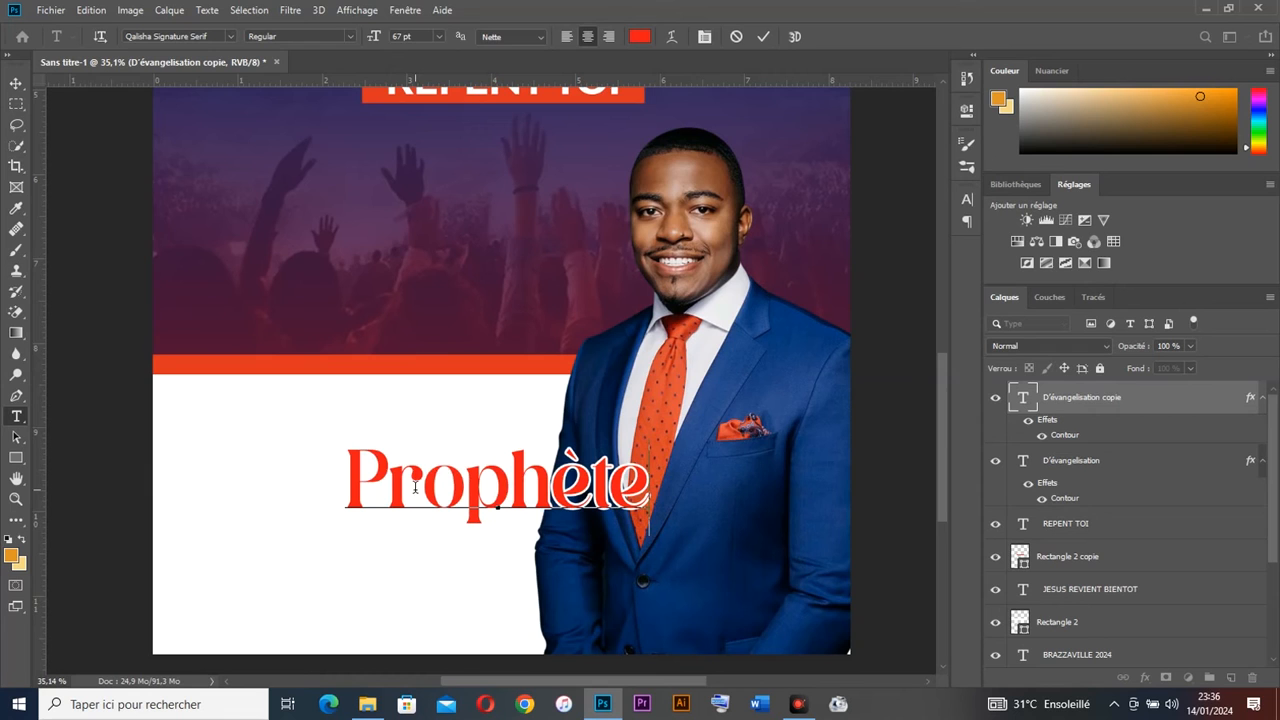
Step: Make the name 22 pt with 28 pt leading, left-aligned, and move it onto the white area
key(ctrl+a)
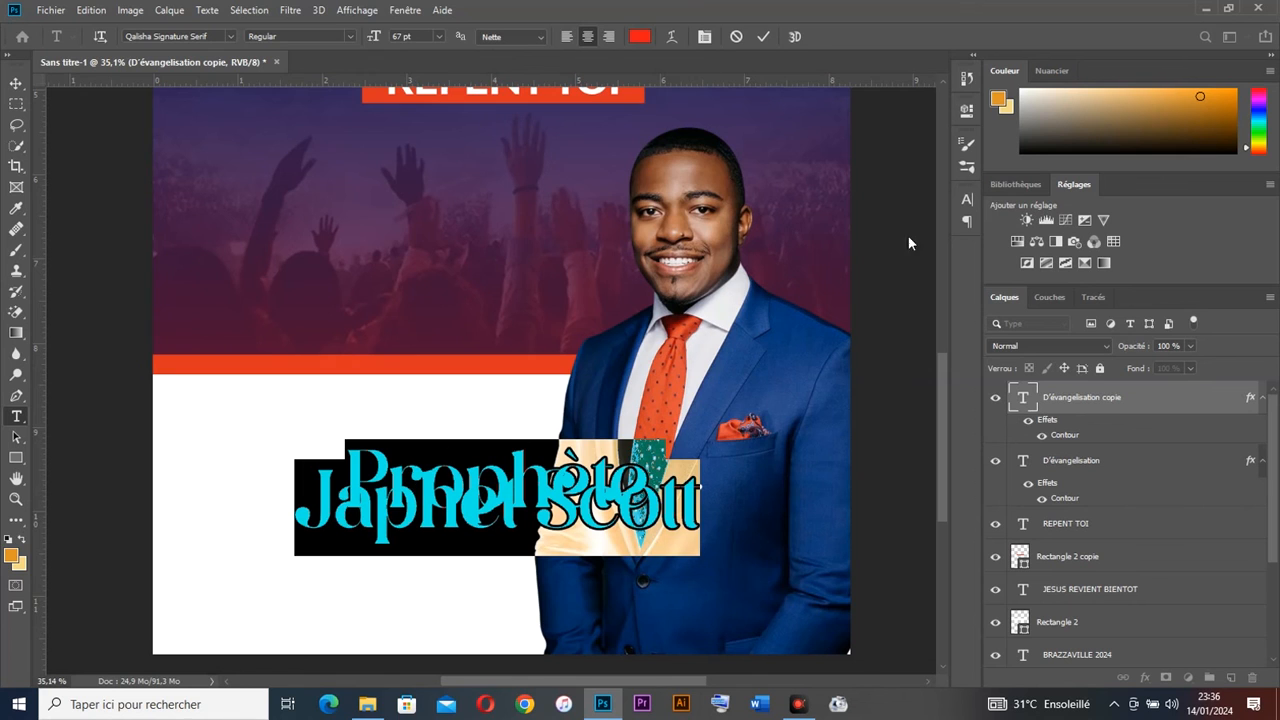
click(966, 199)
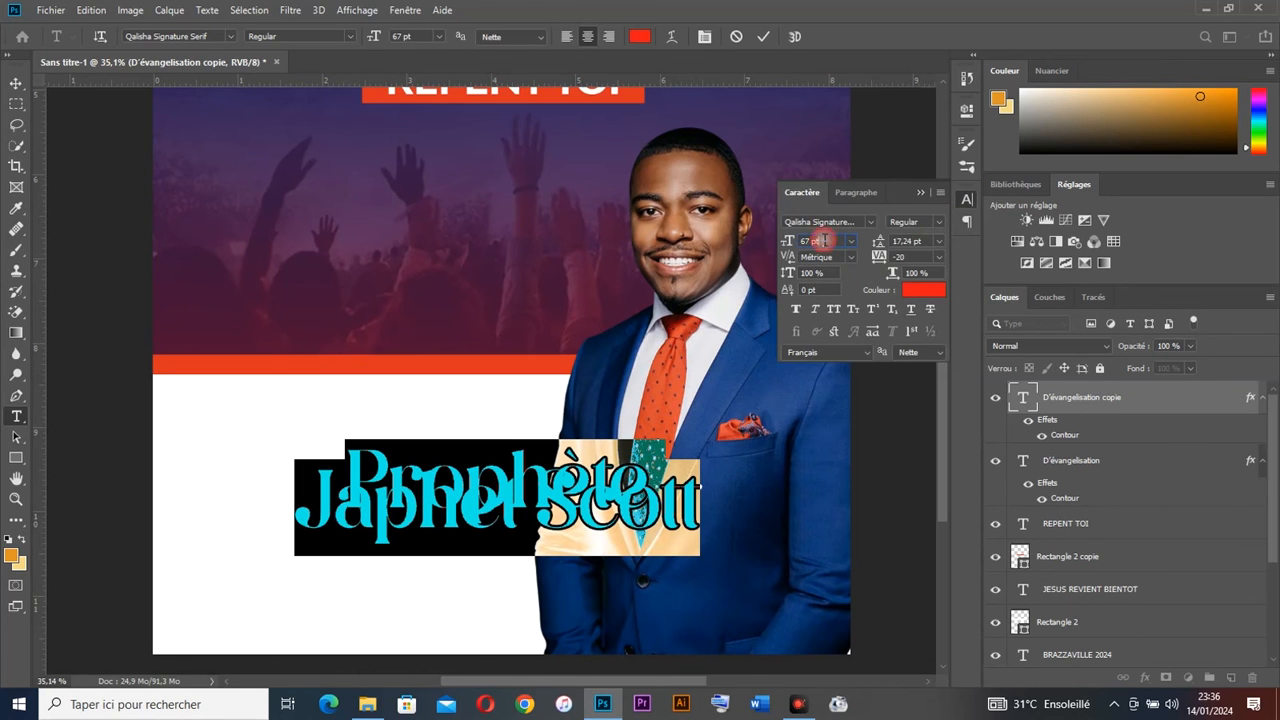
scroll(825, 240, down, 20)
scroll(825, 240, down, 8)
scroll(838, 240, down, 6)
scroll(931, 245, down, 2)
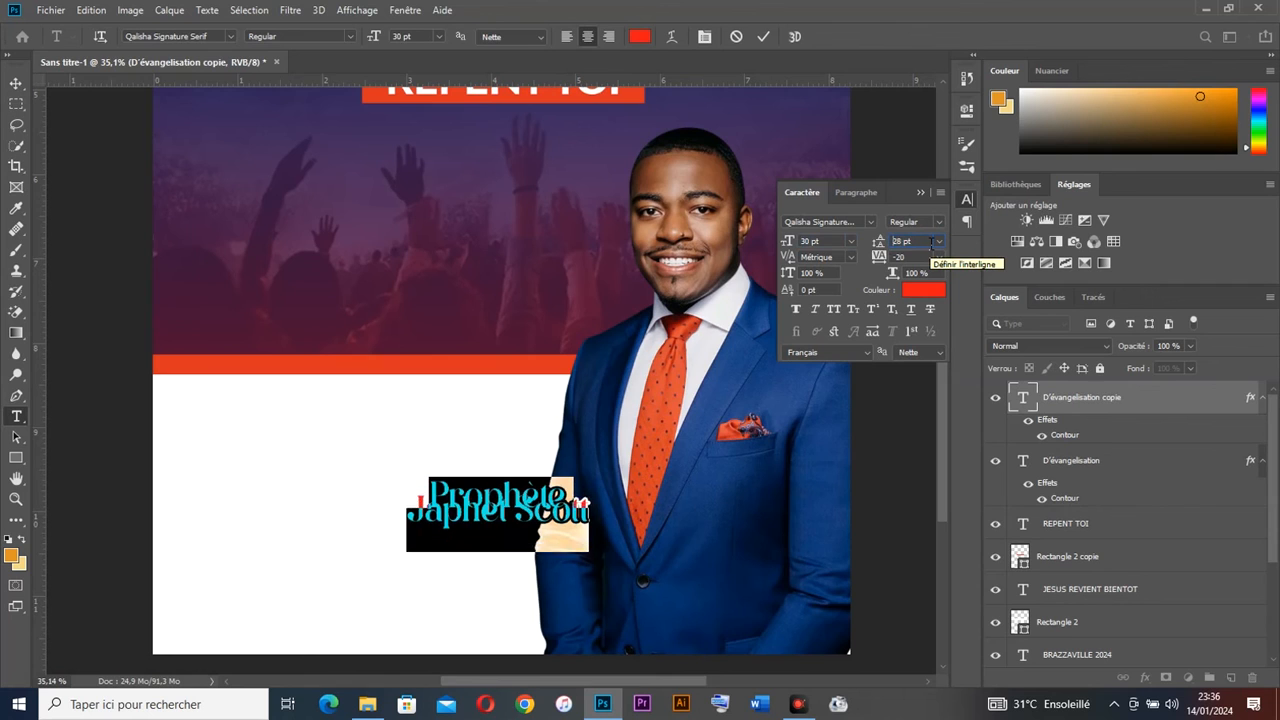
scroll(931, 245, down, 5)
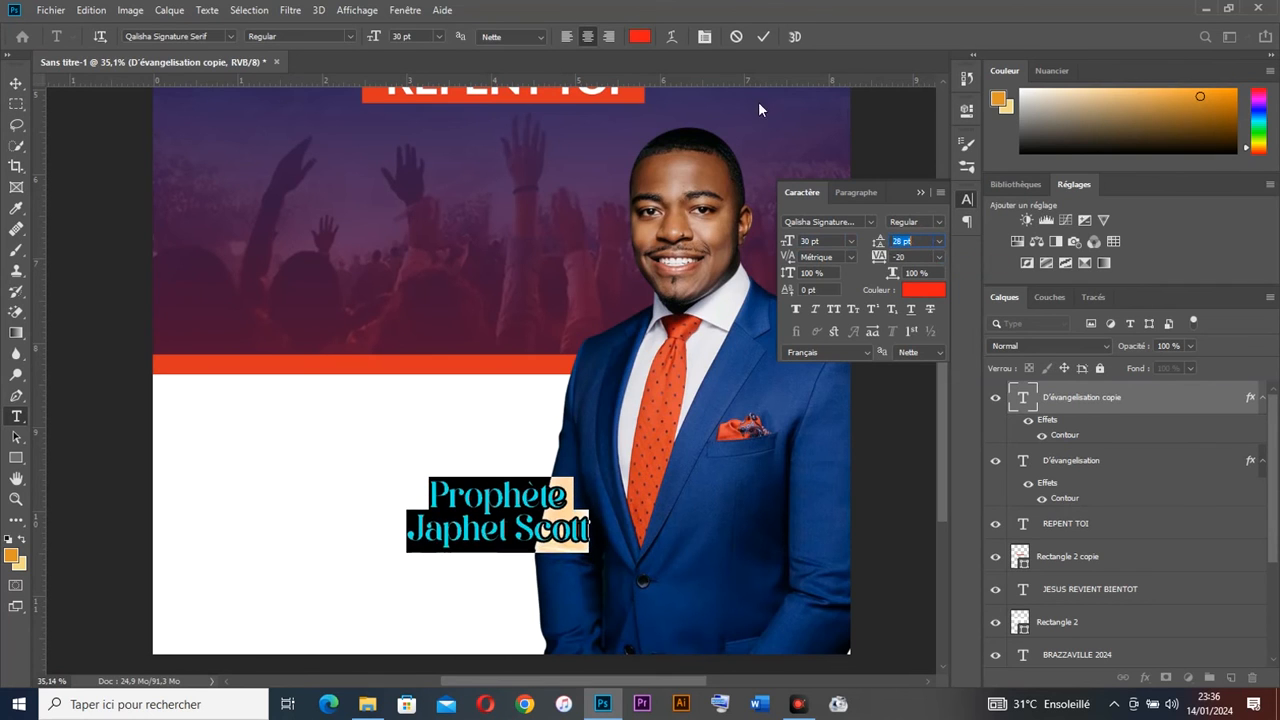
click(567, 37)
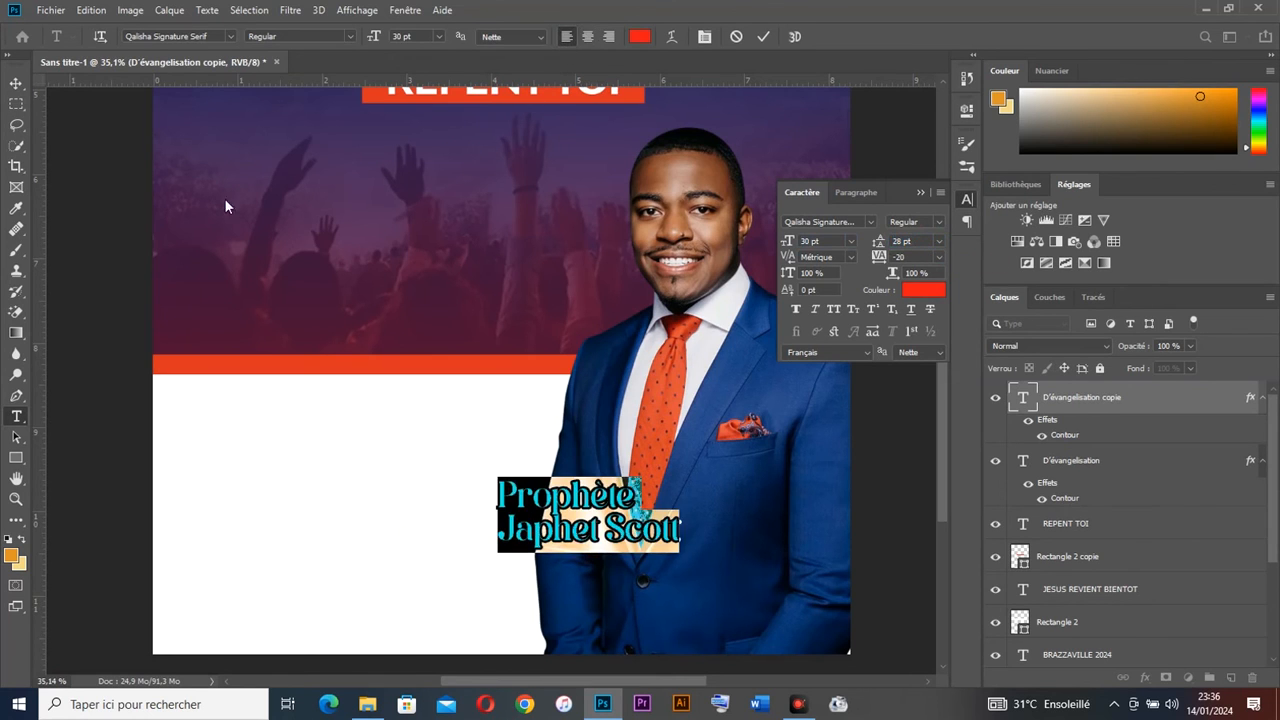
click(14, 86)
drag(606, 490, 459, 450)
scroll(815, 243, down, 4)
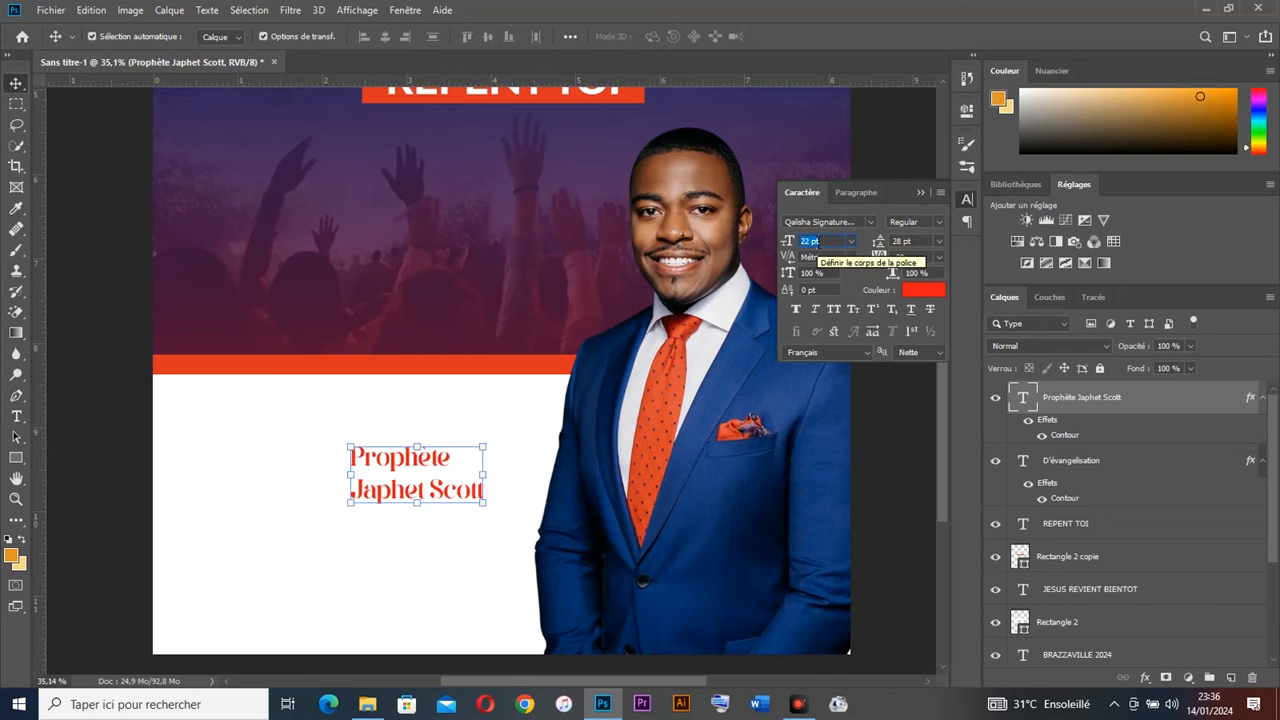
Step: Colour the pastor's name navy blue, sampled from his suit, and place it beside the portrait
drag(455, 484, 468, 470)
key(ctrl+z)
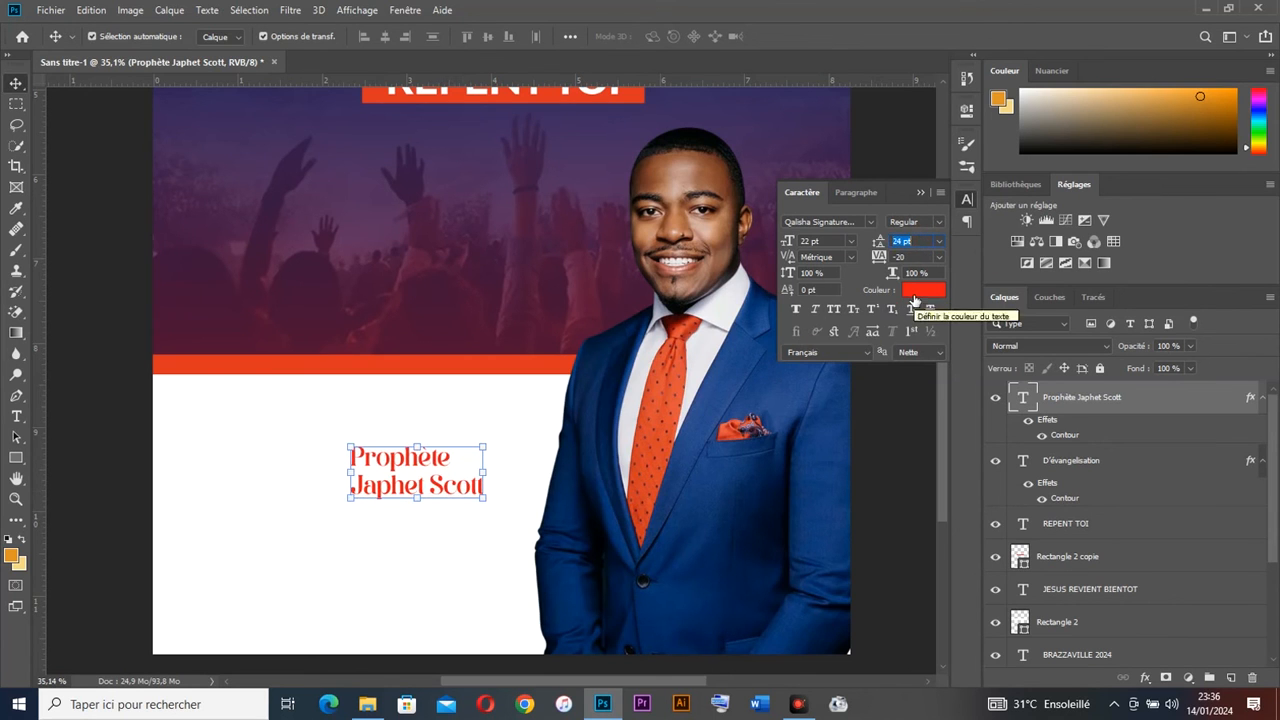
click(921, 290)
click(682, 530)
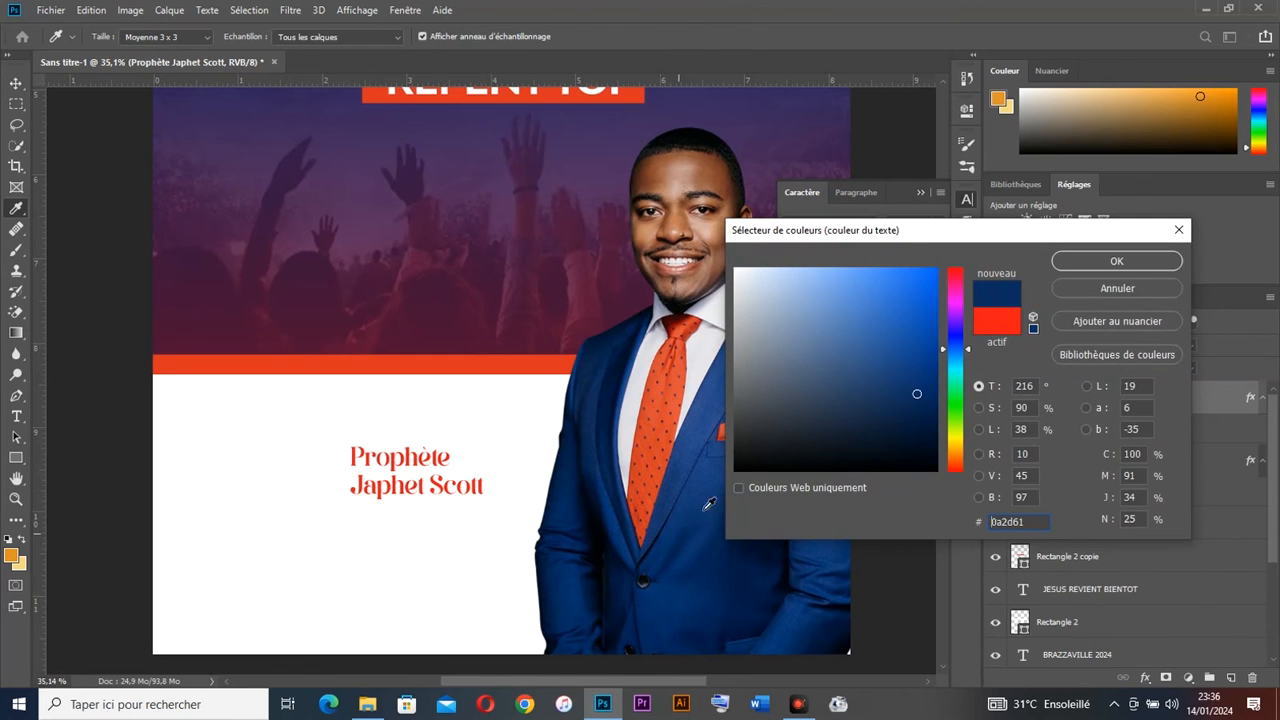
click(1089, 266)
drag(433, 485, 474, 448)
Step: Try joining the name onto a single line, then undo back to the two-line version
click(115, 380)
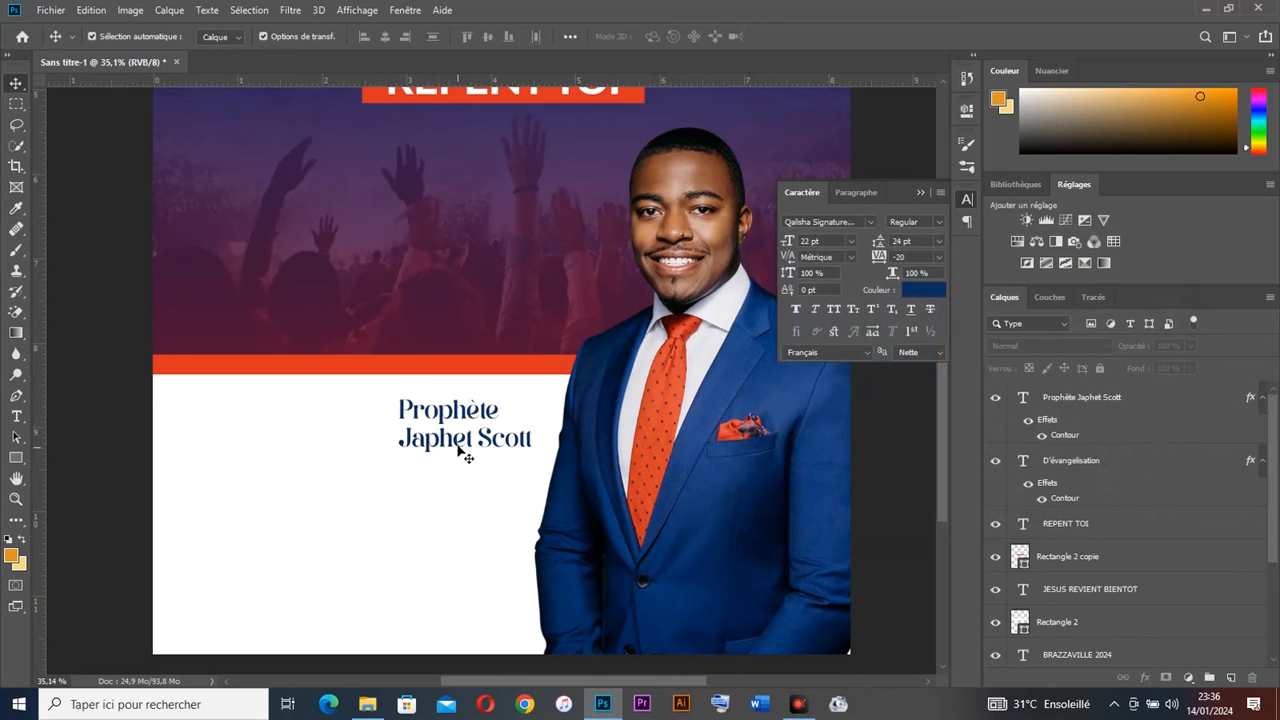
scroll(451, 441, up, 1)
click(469, 479)
double_click(425, 458)
click(409, 458)
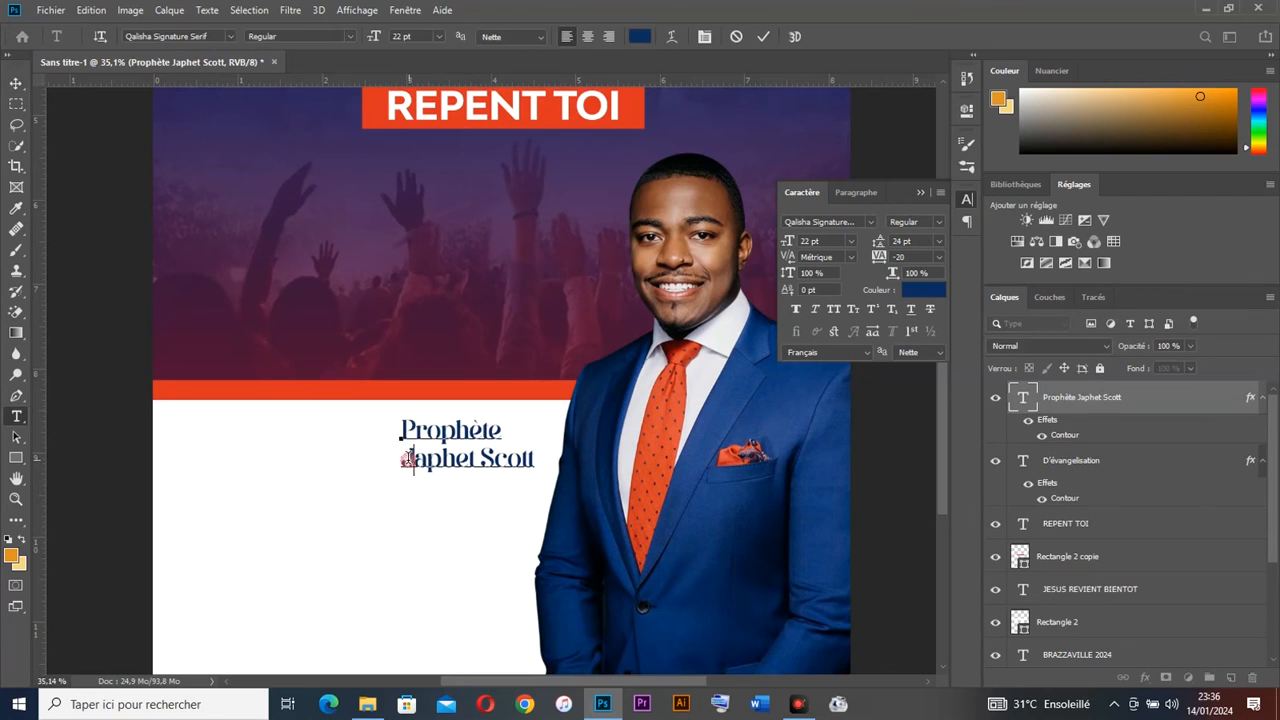
key(Delete)
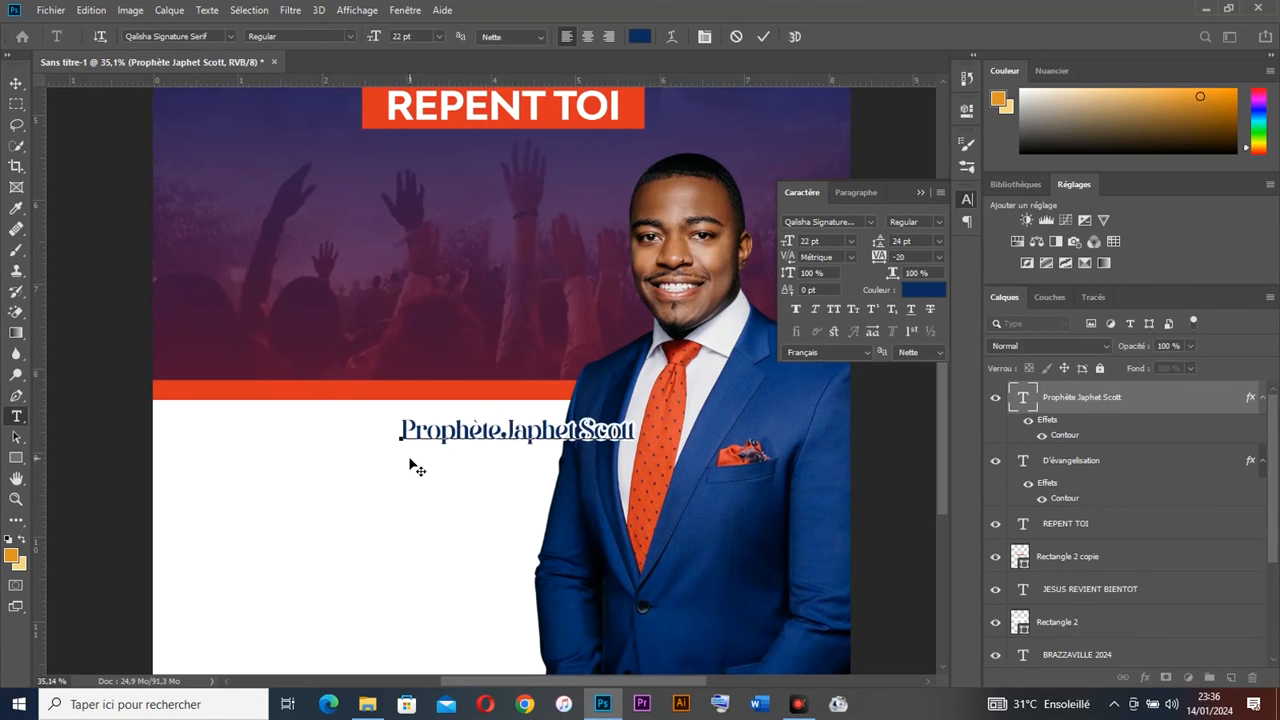
key(ctrl+Return)
drag(530, 436, 433, 448)
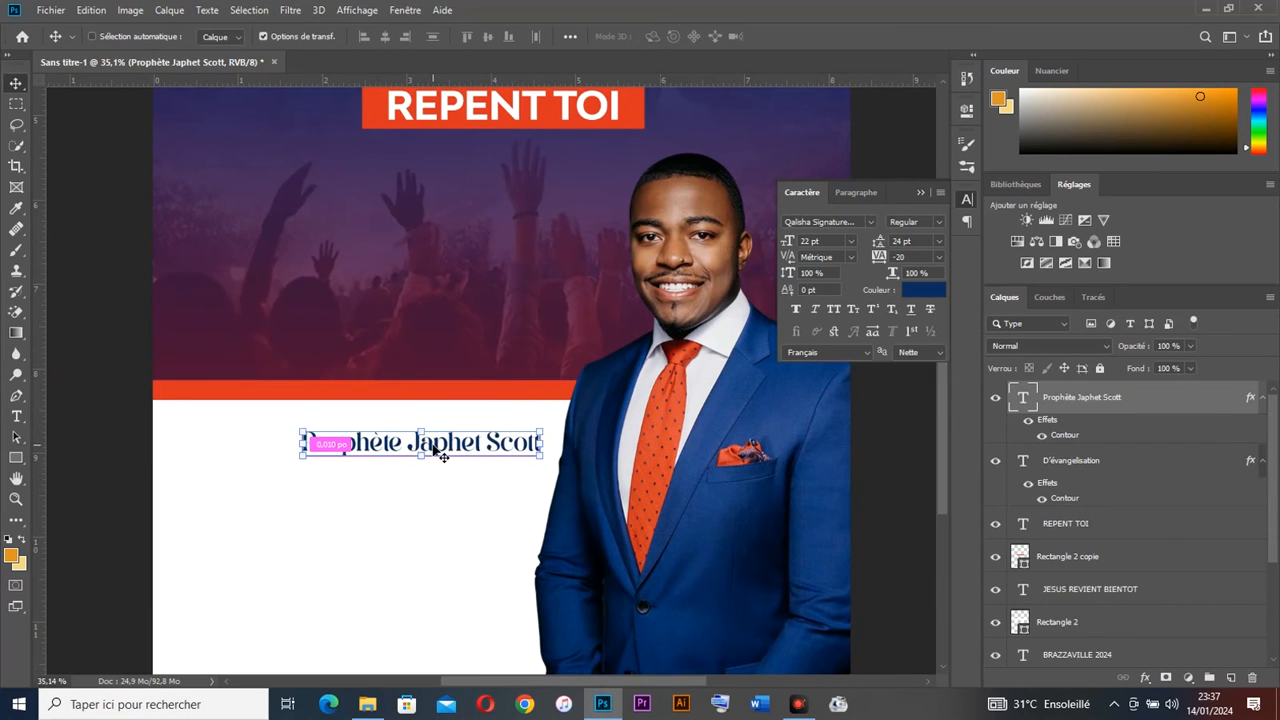
key(ctrl+z)
key(ctrl+z)
Step: Lock the Rectangle 1 layer and select the phone and pin icon files in File Explorer
click(439, 464)
click(465, 459)
click(362, 516)
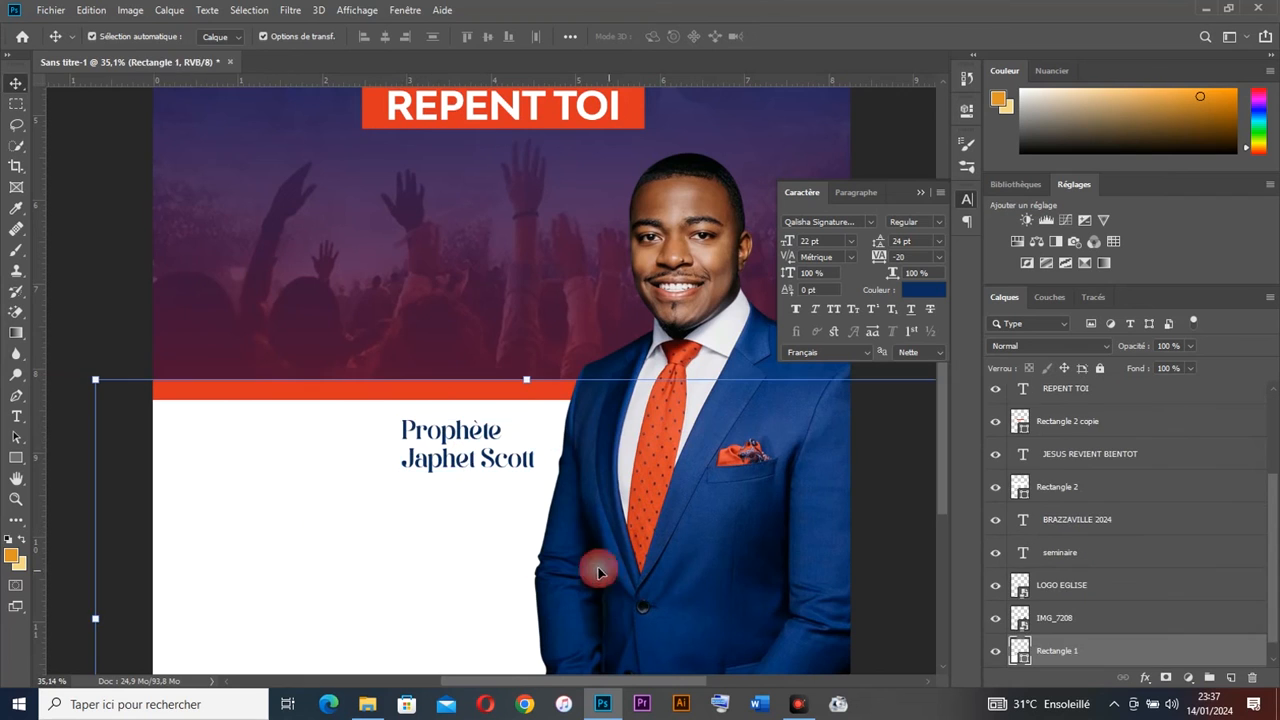
scroll(510, 489, down, 2)
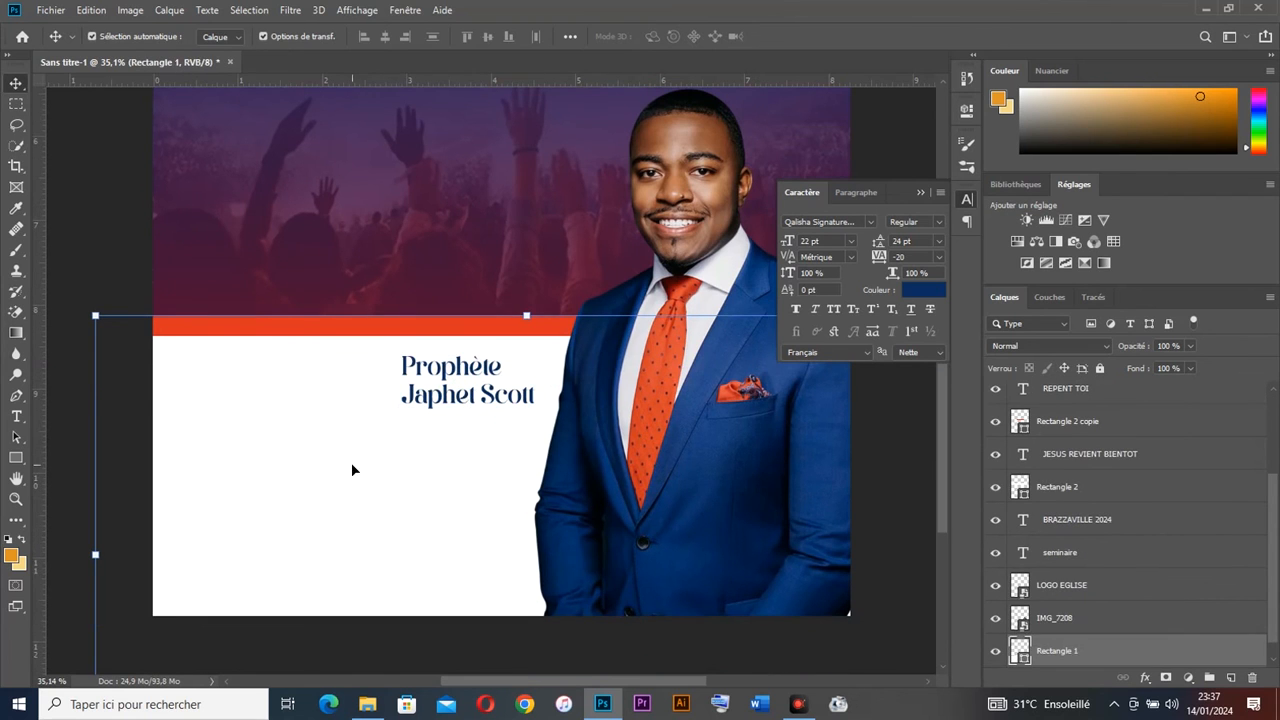
click(352, 469)
click(1100, 368)
click(283, 506)
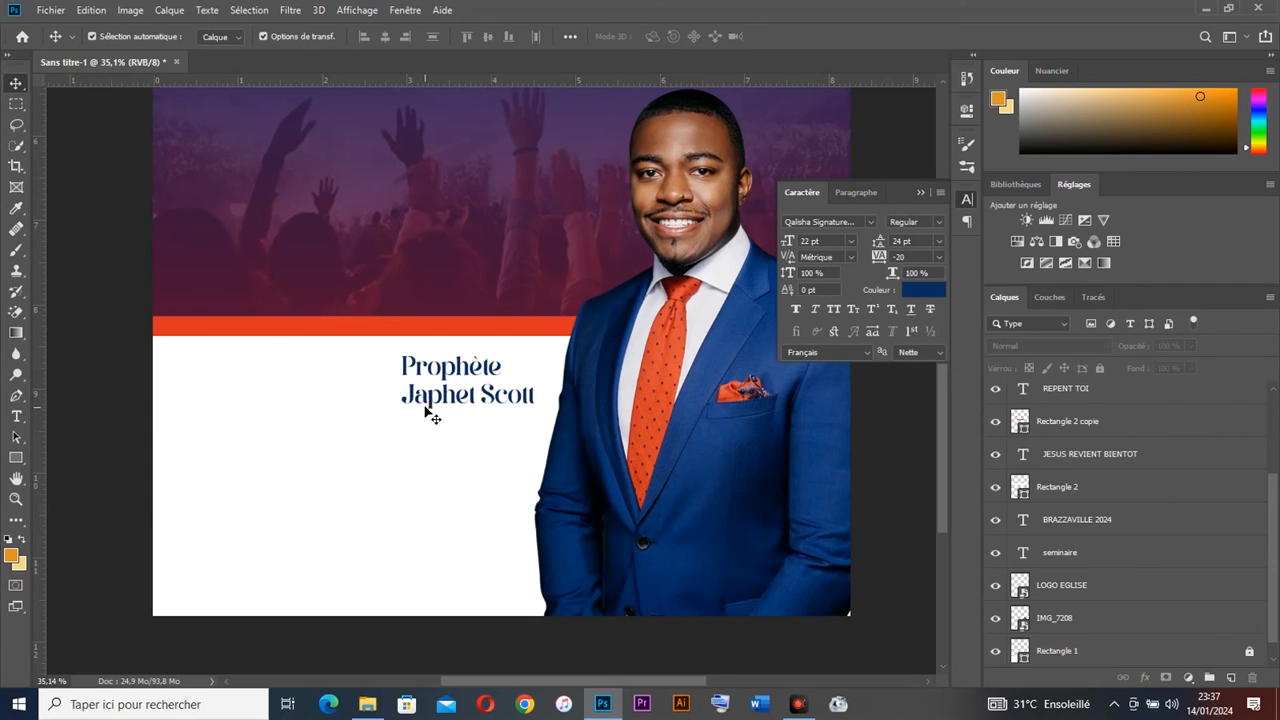
click(369, 705)
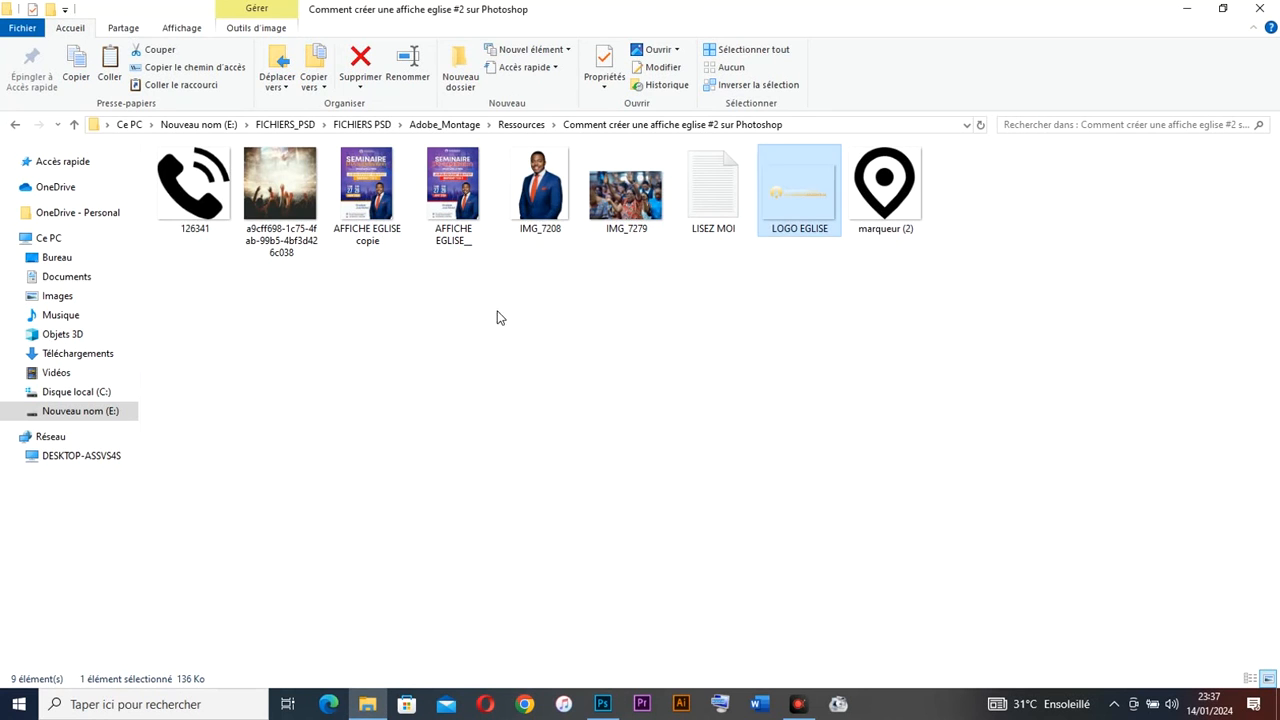
ctrl+click(195, 200)
Step: Place the phone icon 126341 and marqueur (2) pin icon into the poster, moved toward the lower left
drag(200, 215, 400, 443)
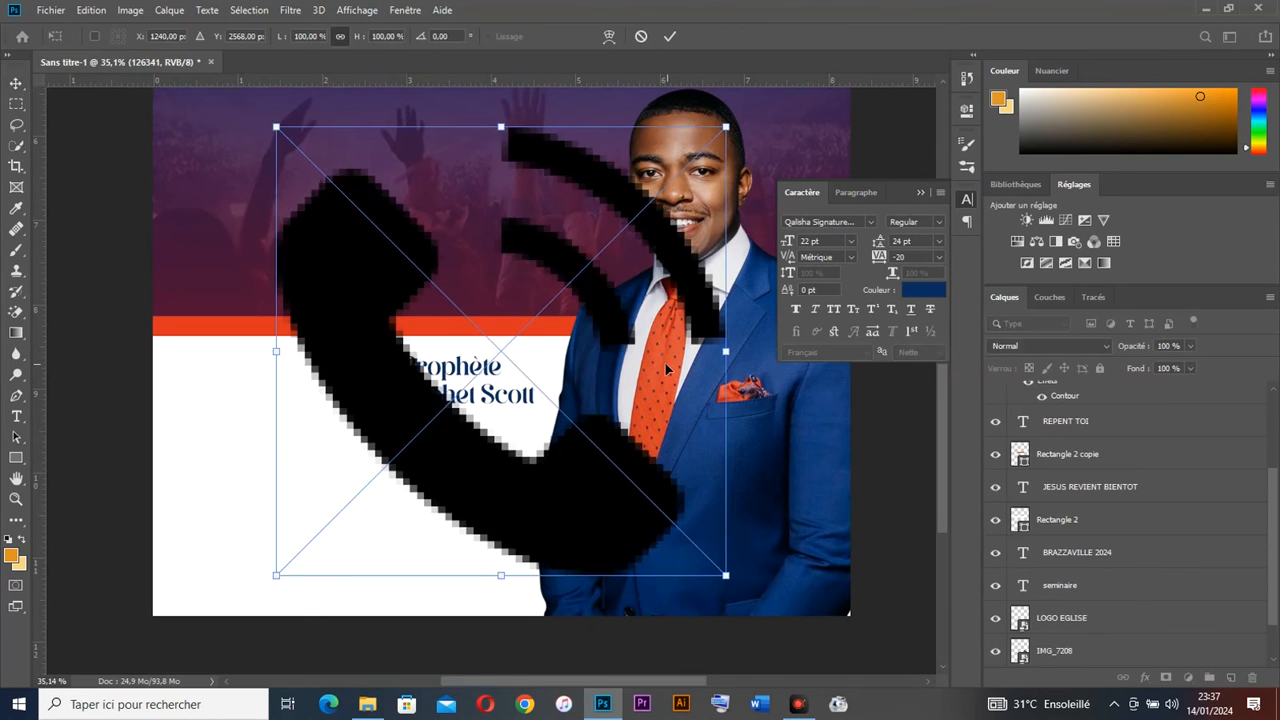
key(Return)
key(Return)
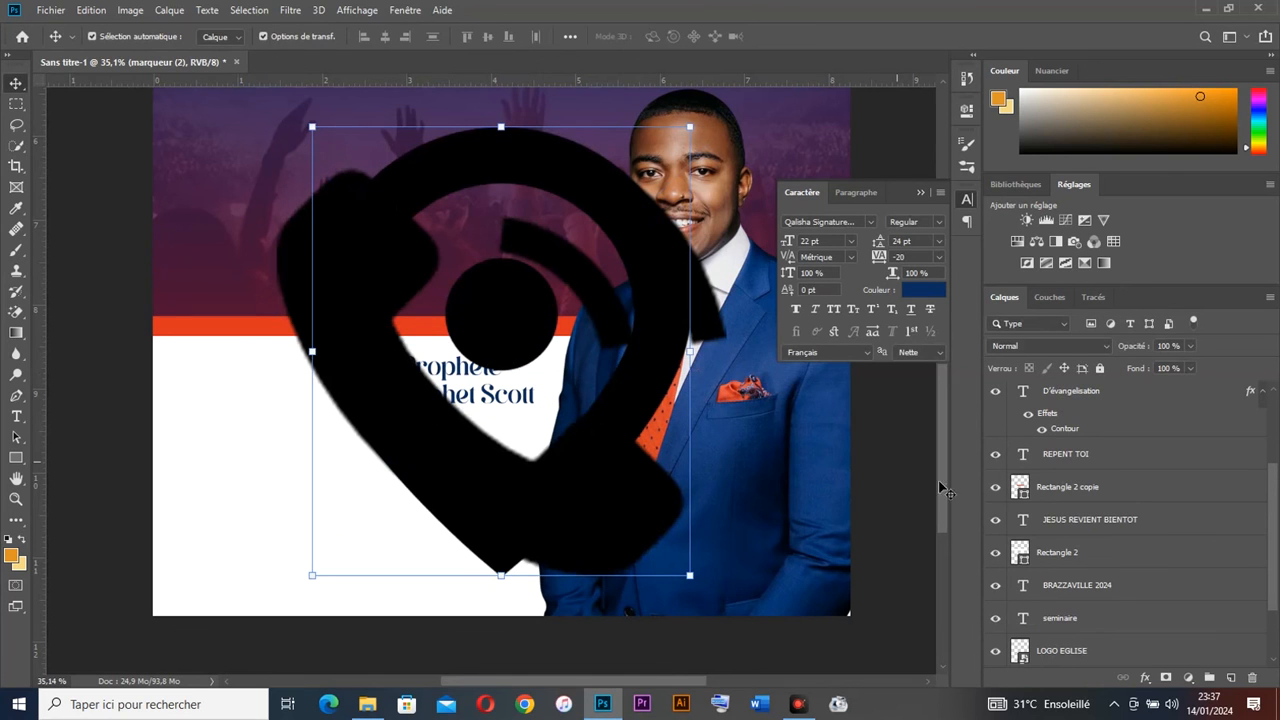
scroll(1065, 523, down, 1)
scroll(1065, 500, up, 3)
shift+click(1062, 430)
drag(726, 400, 247, 485)
key(Return)
drag(275, 485, 254, 486)
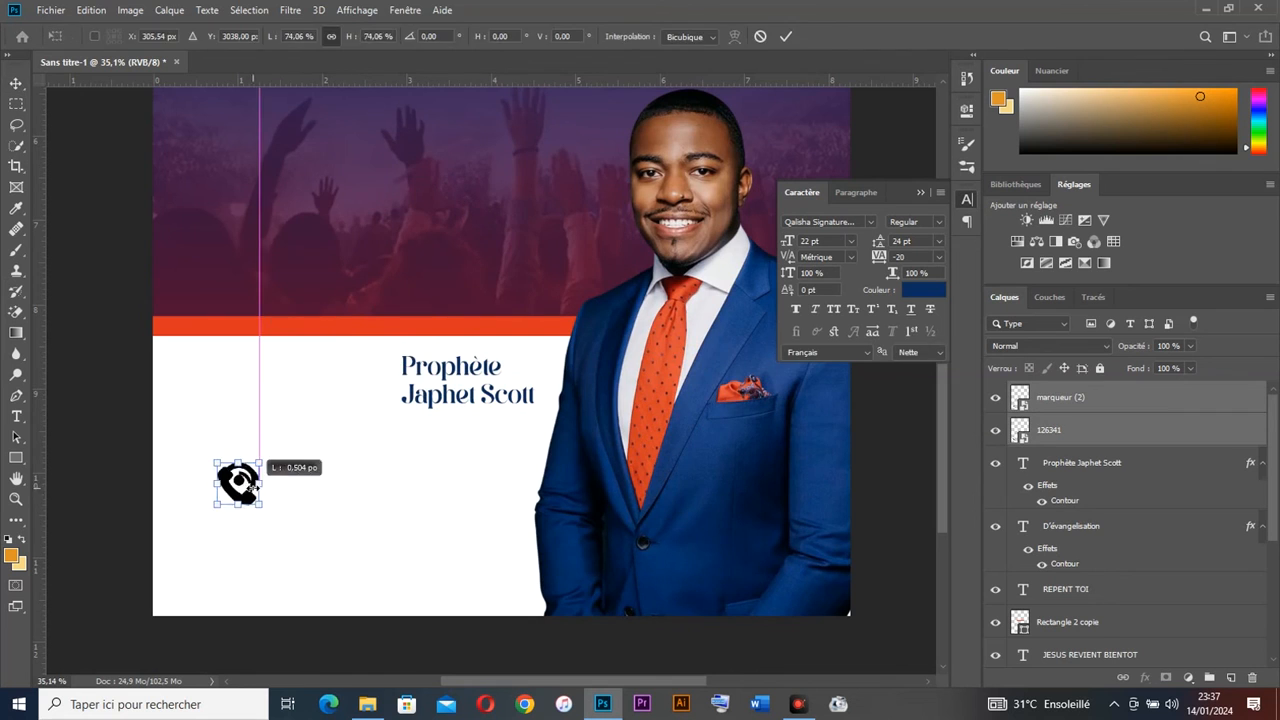
Step: Shrink both icons and position the pin icon just below the phone icon
key(Return)
scroll(249, 442, up, 3)
drag(249, 442, 319, 249)
click(300, 322)
mouse_move(301, 349)
mouse_down()
mouse_move(263, 485)
mouse_move(274, 386)
mouse_up()
drag(261, 240, 331, 432)
drag(261, 315, 262, 354)
Step: Fine-tune the icons' size and position so they stack aligned on the white panel's left side
key(Return)
click(357, 360)
drag(269, 466, 269, 453)
drag(321, 332, 256, 440)
drag(259, 381, 258, 393)
drag(249, 331, 266, 496)
click(257, 347)
drag(259, 364, 260, 370)
key(Return)
click(279, 430)
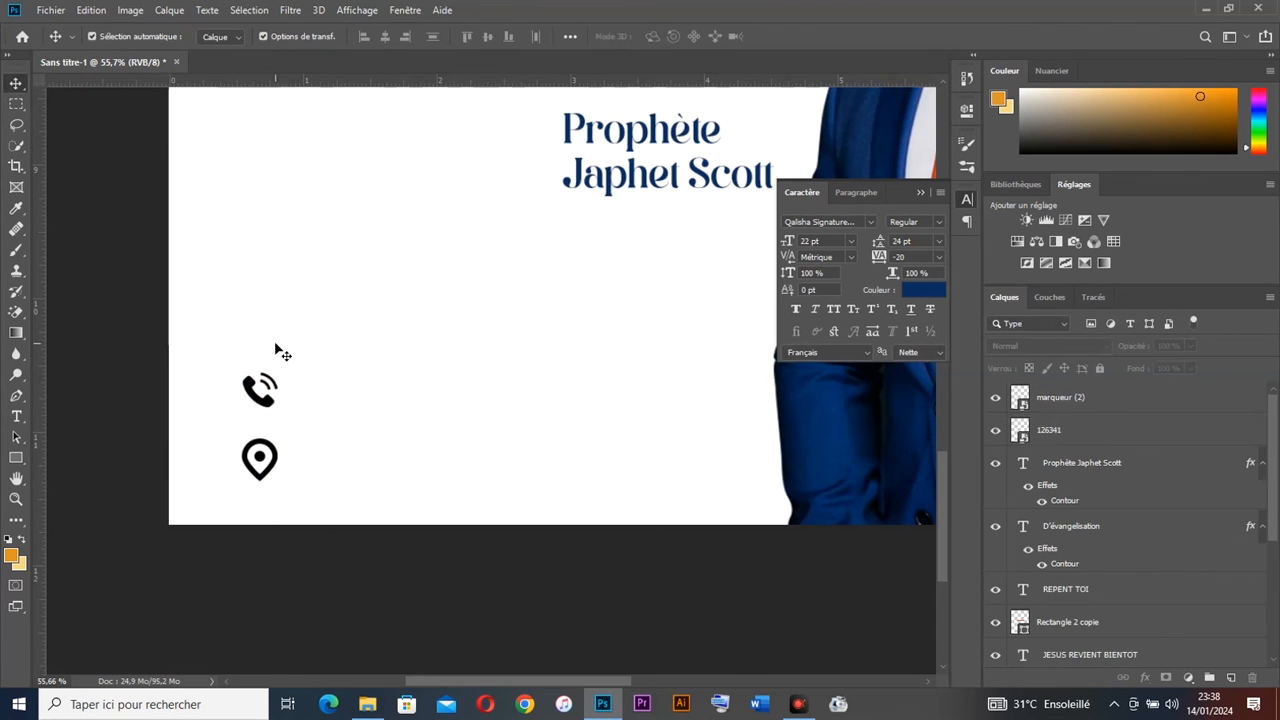
scroll(329, 341, up, 7)
scroll(329, 341, down, 1)
scroll(329, 341, down, 2)
Step: Add the phone number in black at 14 pt beside the phone icon
scroll(560, 266, up, 7)
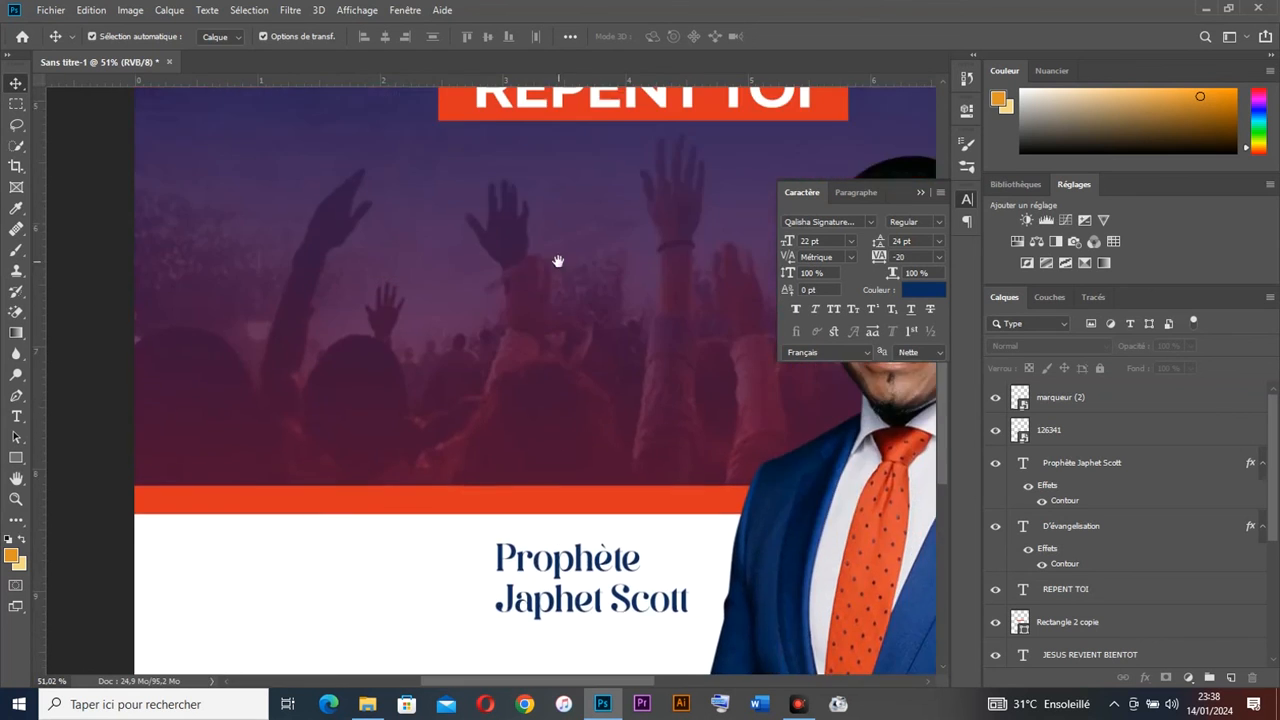
click(556, 258)
scroll(513, 376, down, 8)
key(t)
click(312, 440)
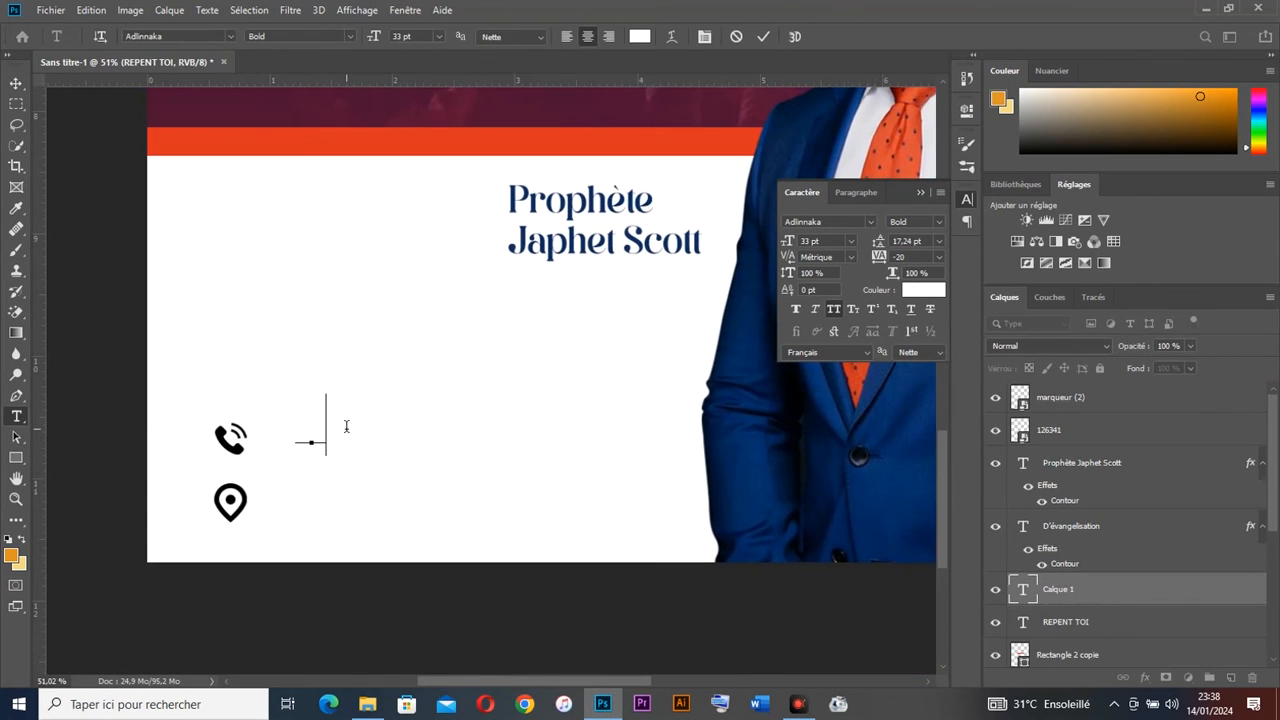
key(ctrl+a)
click(923, 290)
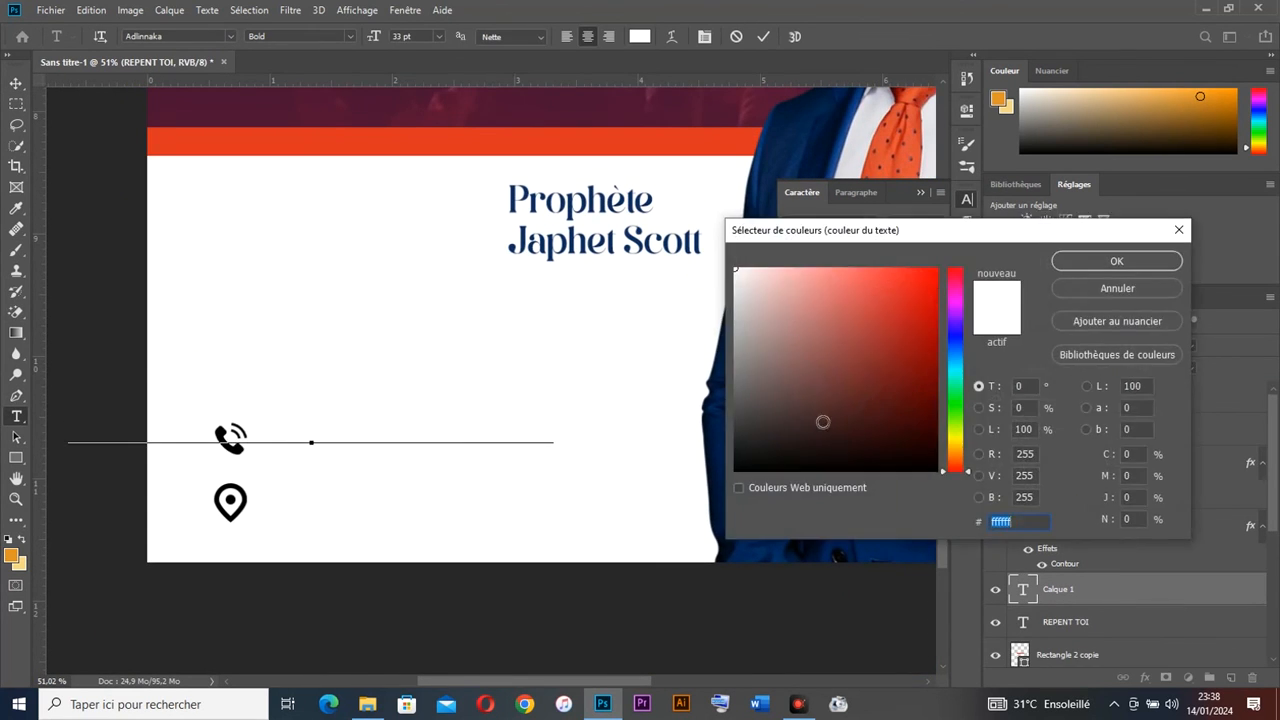
click(736, 469)
key(Return)
drag(822, 241, 763, 243)
text(124)
text(14)
click(16, 84)
drag(300, 438, 354, 437)
Step: Duplicate the phone number beside the pin icon and change it to the street address without all caps
double_click(358, 438)
click(465, 441)
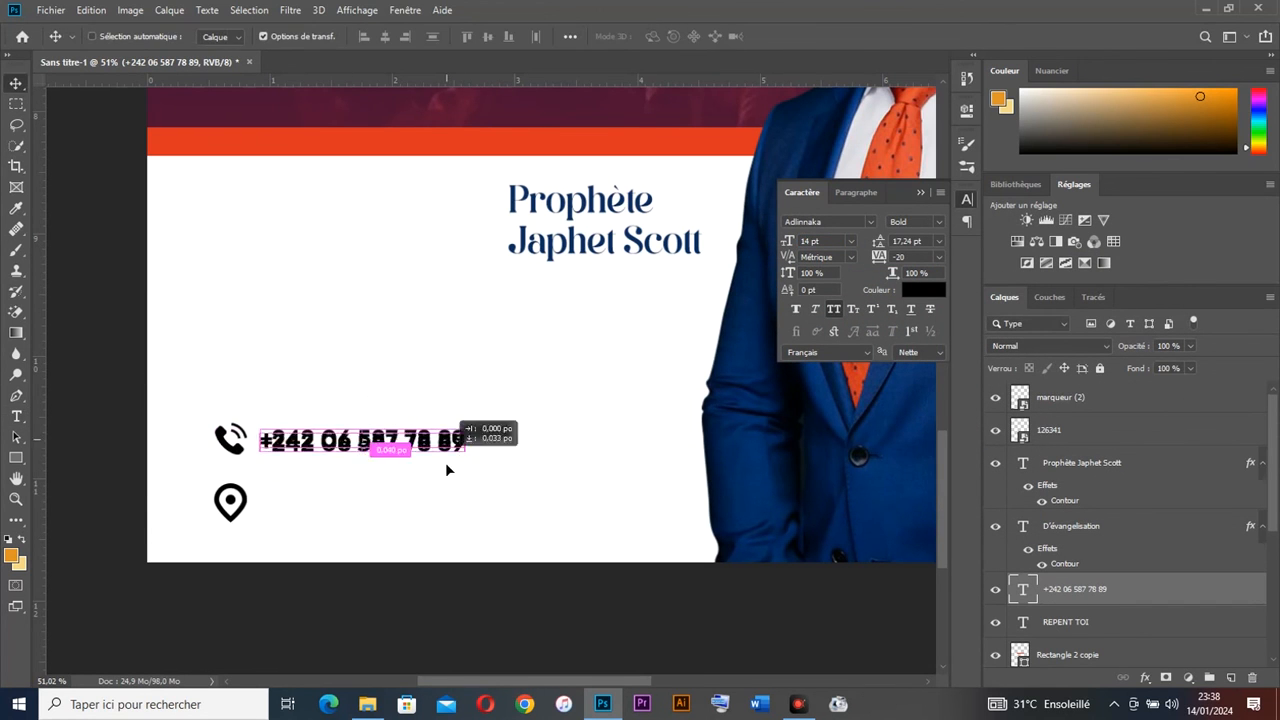
drag(465, 441, 443, 497)
key(ctrl+a)
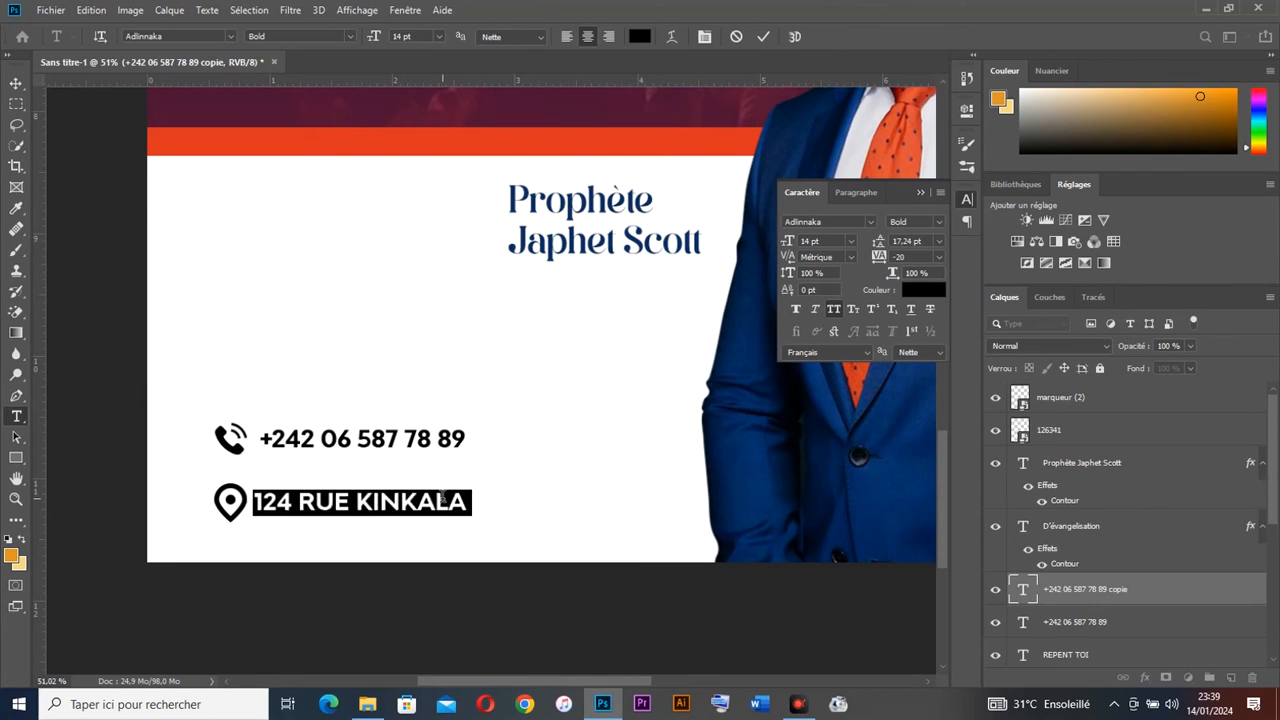
click(840, 311)
drag(322, 502, 471, 505)
key(ctrl+Return)
Step: Left-align the address under the phone number and shift the whole contact block slightly lower
drag(457, 504, 505, 501)
drag(492, 424, 363, 509)
click(364, 38)
drag(577, 533, 230, 492)
drag(315, 507, 314, 489)
drag(576, 508, 230, 437)
drag(357, 443, 358, 464)
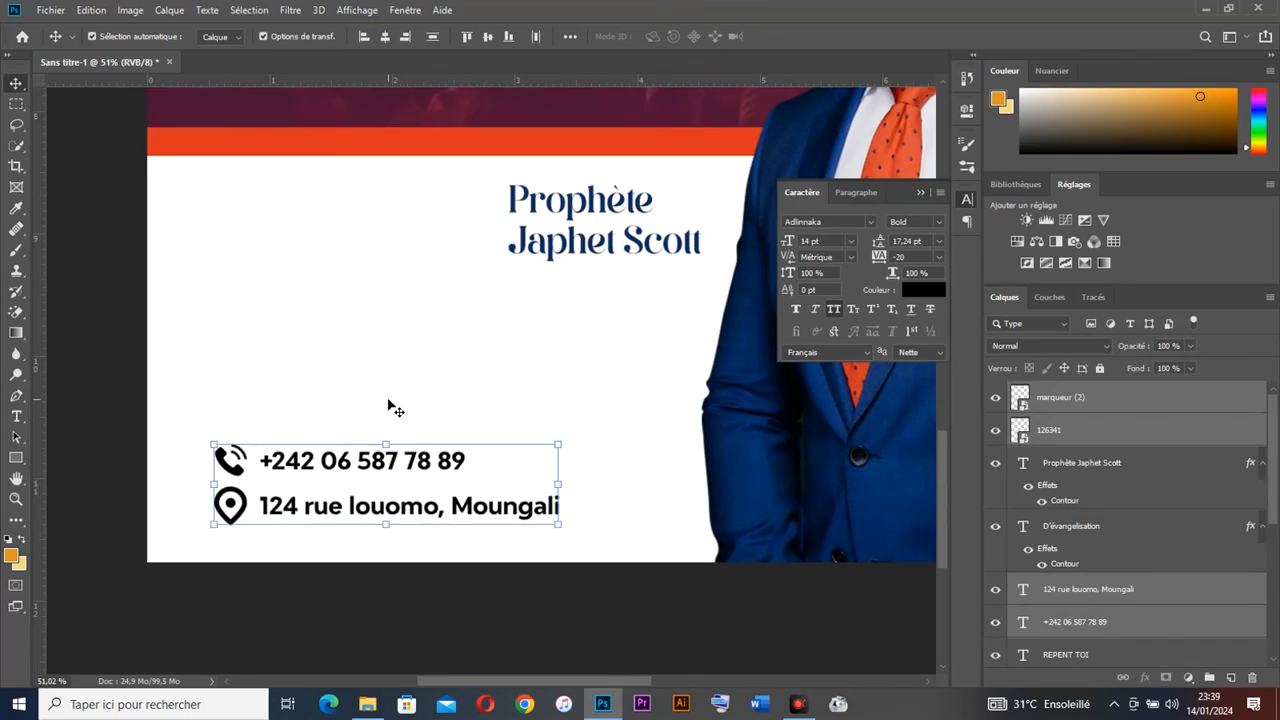
scroll(400, 398, down, 5)
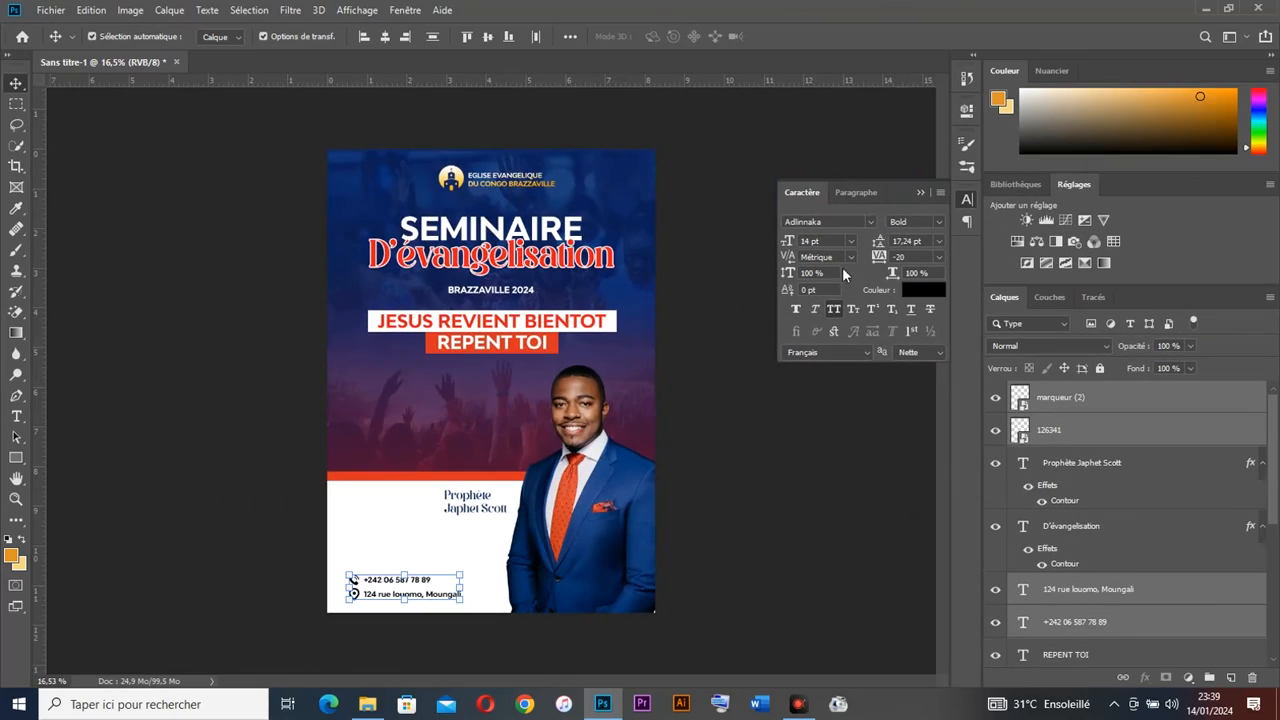
click(920, 192)
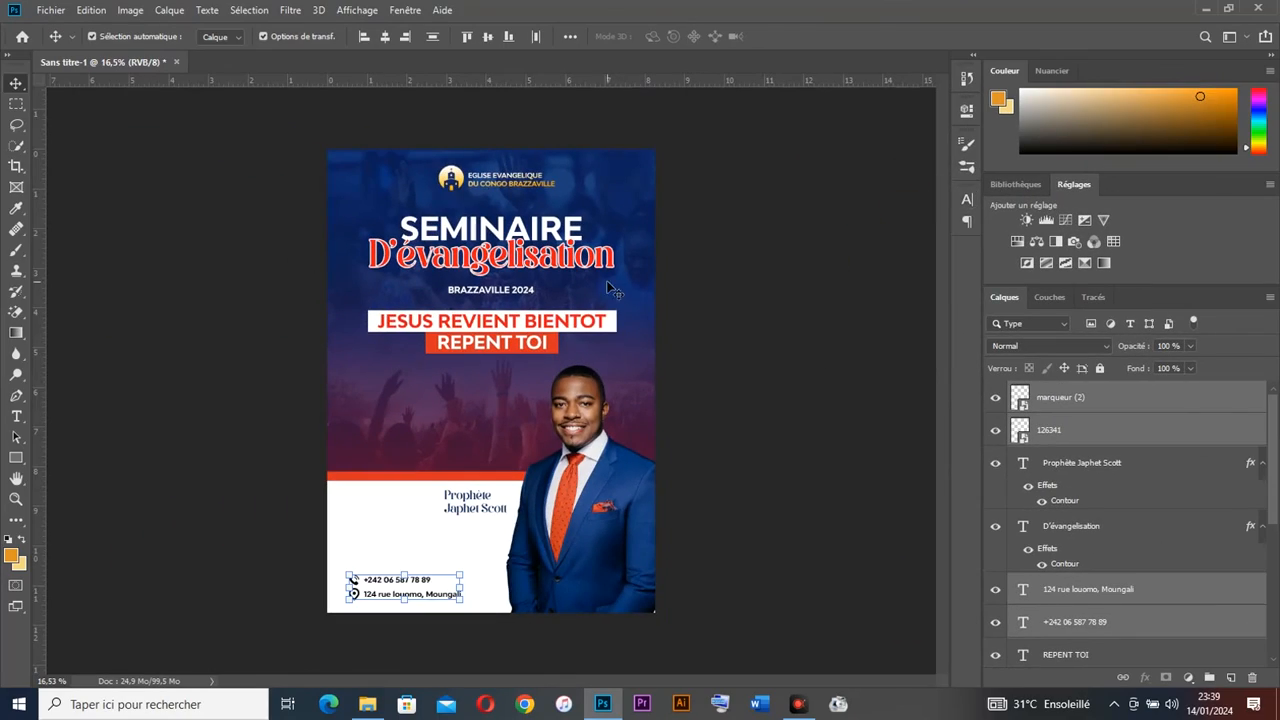